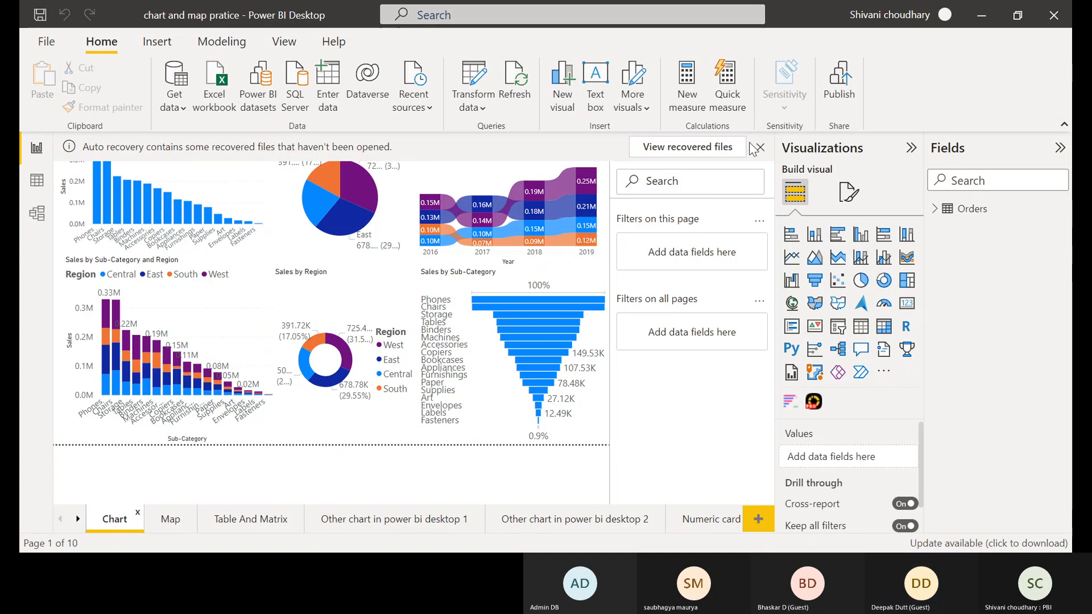
Dismiss the auto-recovery notification about recovered files above the report canvas.
left_click(760, 148)
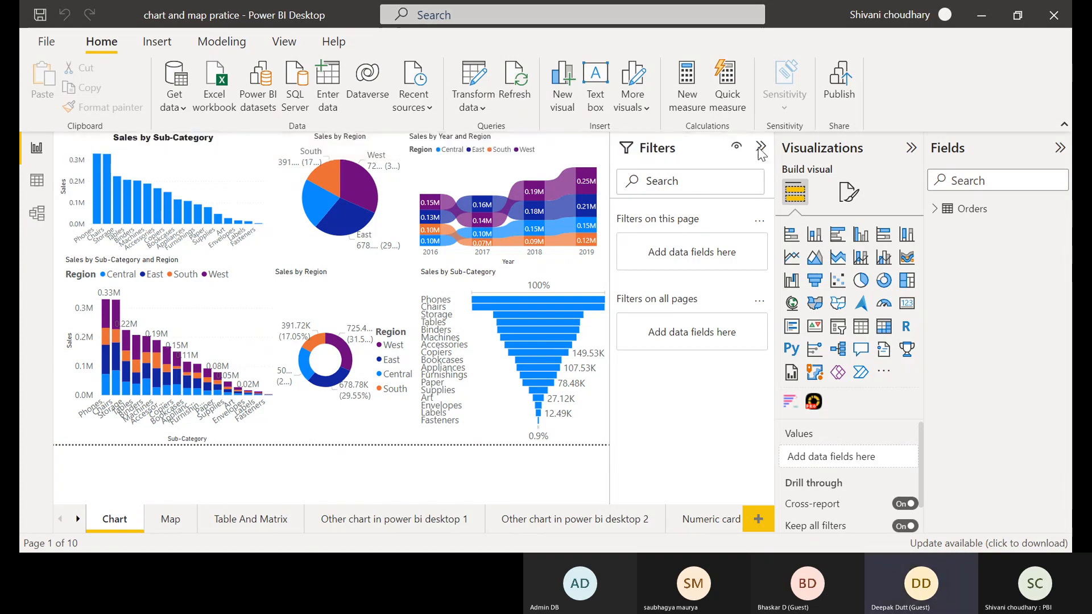
left_click(643, 335)
left_click(220, 43)
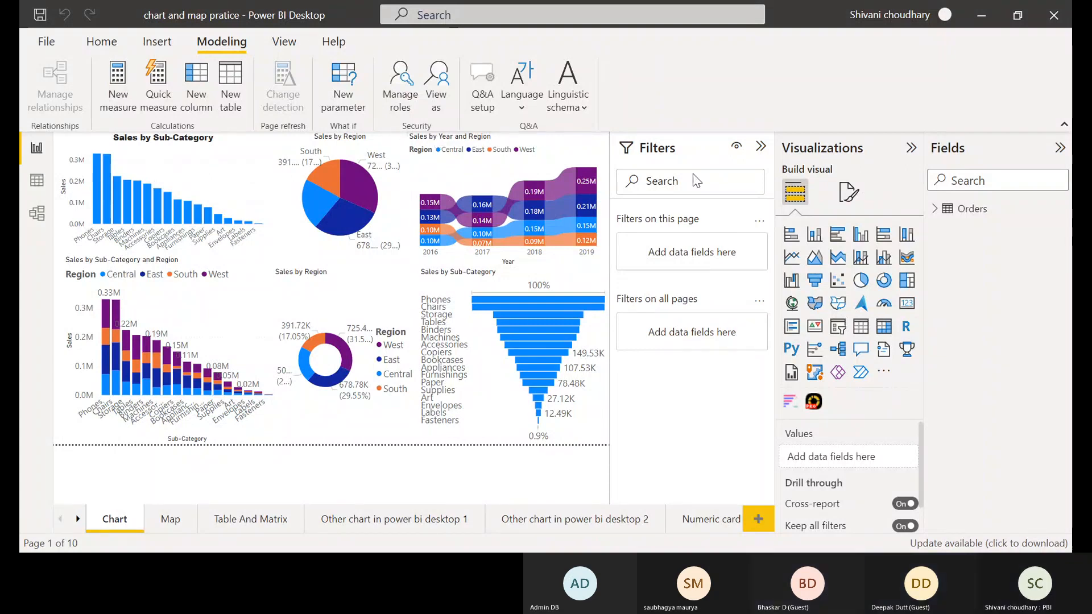
left_click(935, 210)
left_click(936, 211)
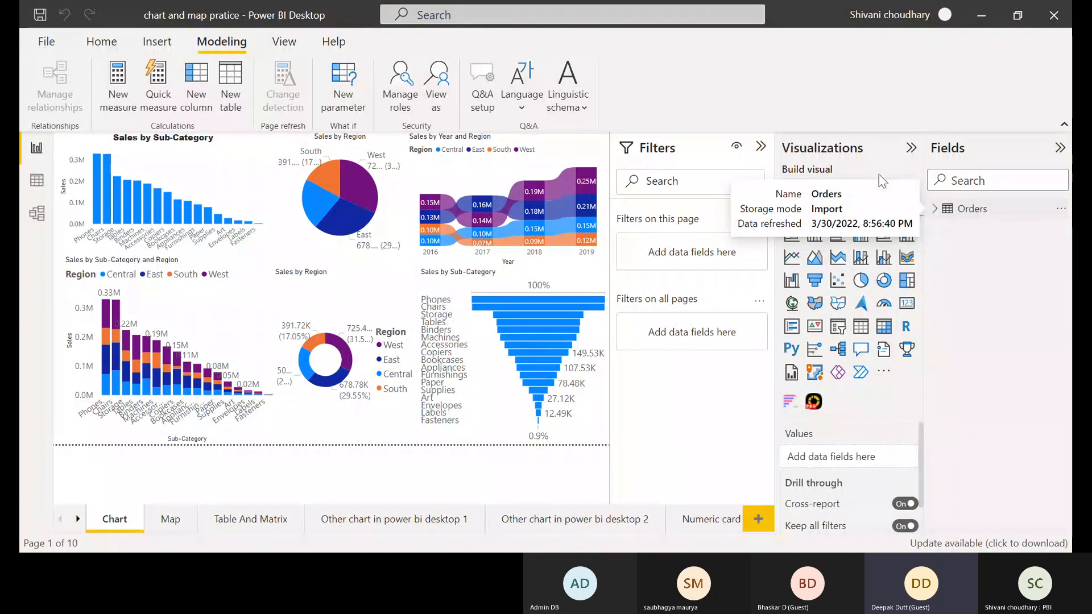
Select the Sales by Year and Region ribbon chart and turn on Edit interactions for it.
mouse_move(512, 206)
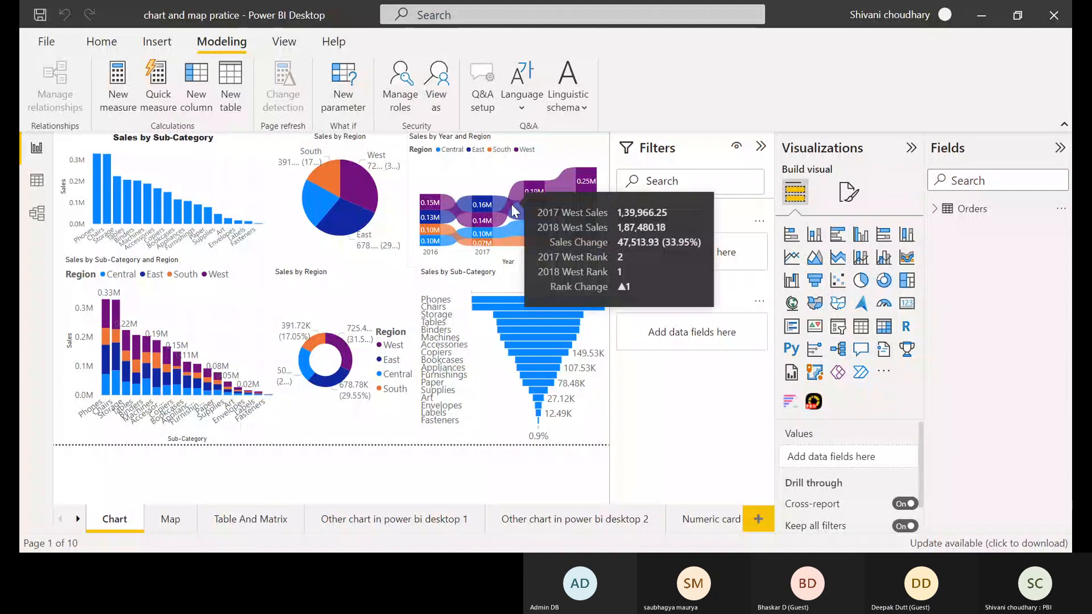
left_click(463, 172)
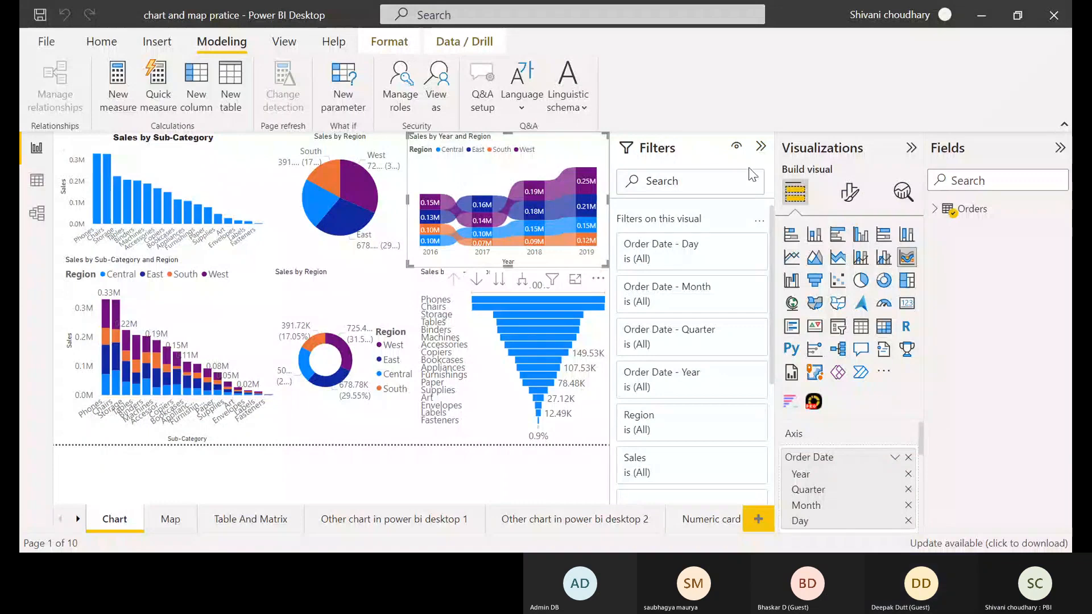
left_click(850, 193)
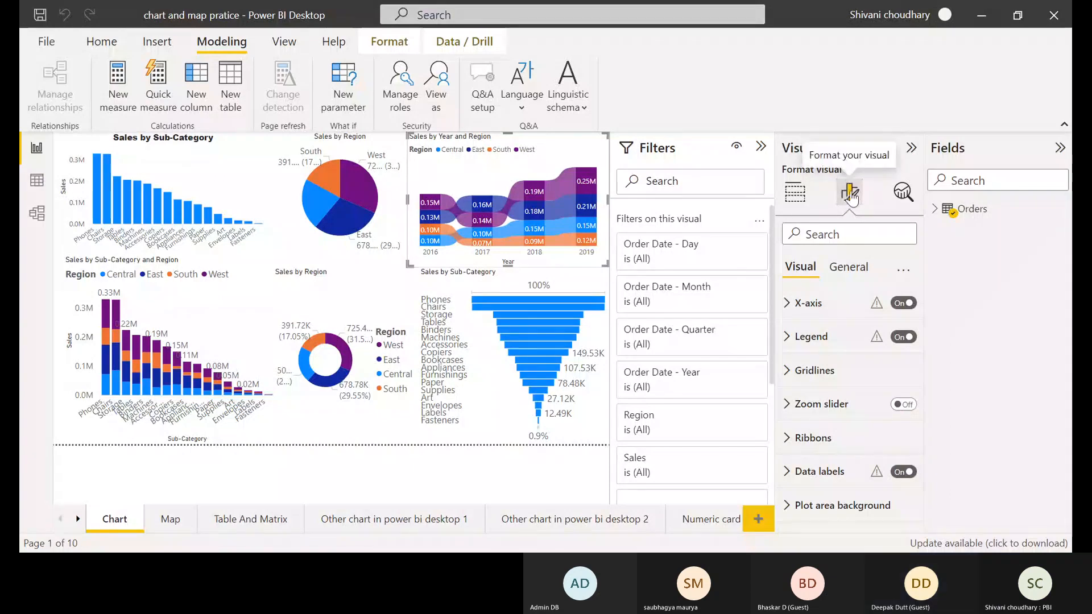
left_click(389, 42)
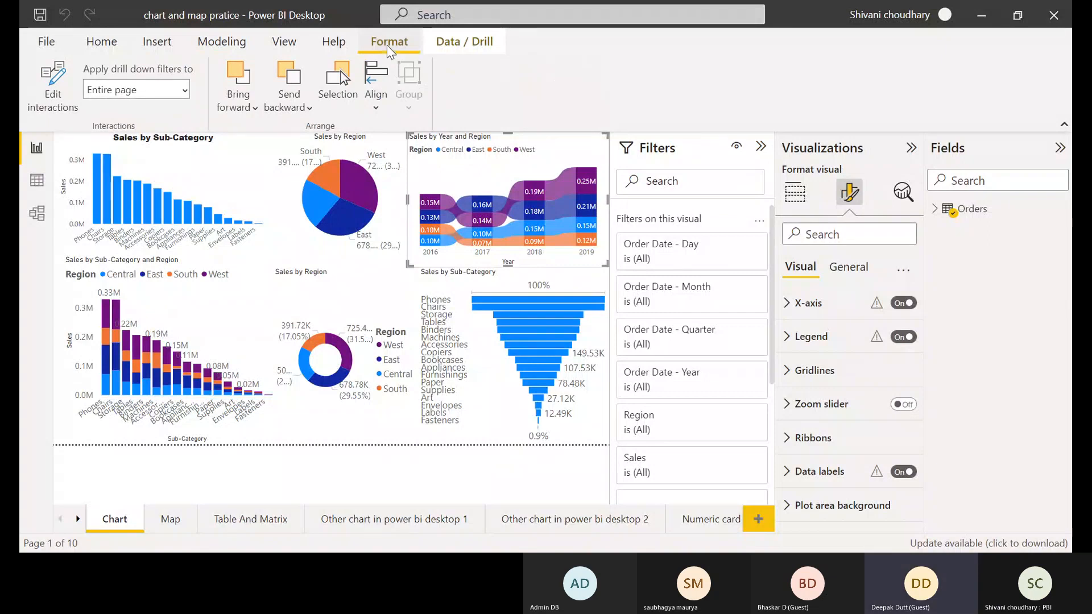
left_click(53, 84)
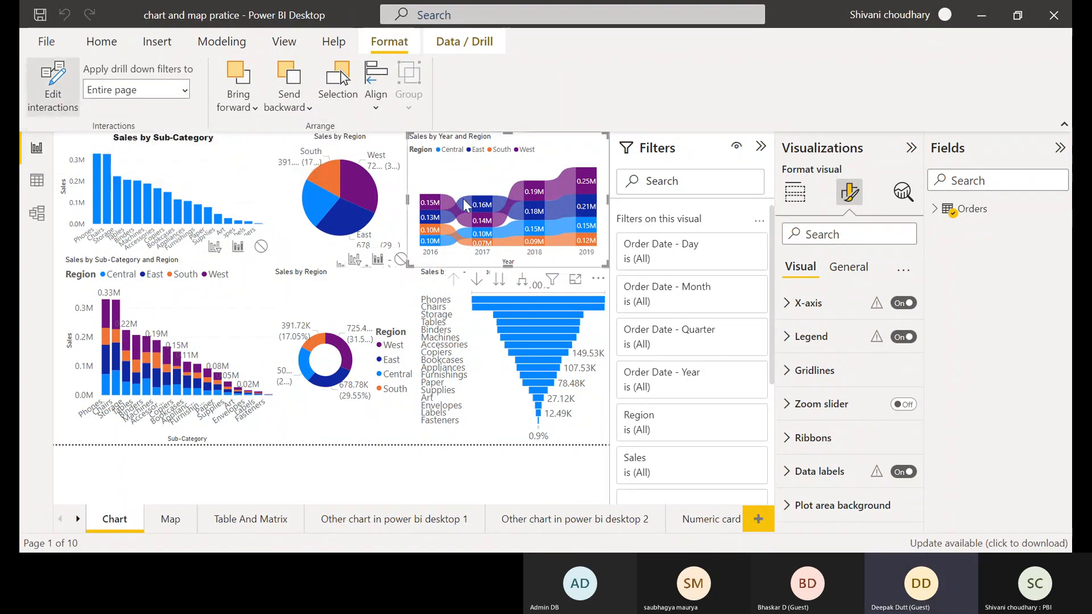
Highlight the 2017 East segment of the ribbon chart and set its interaction with the Sales by Region donut chart to Filter.
mouse_move(470, 208)
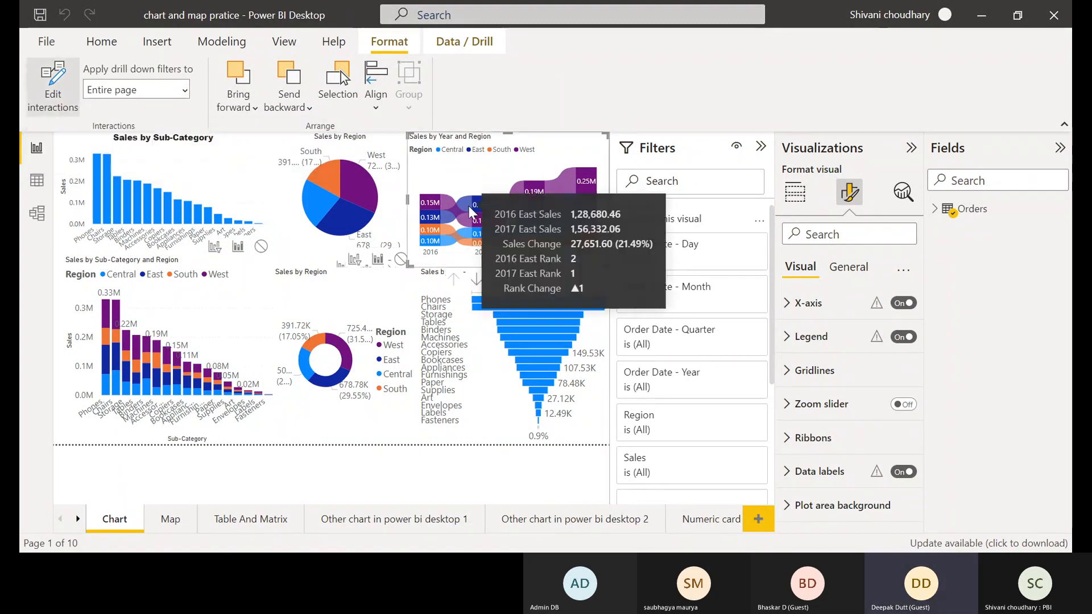
left_click(481, 211)
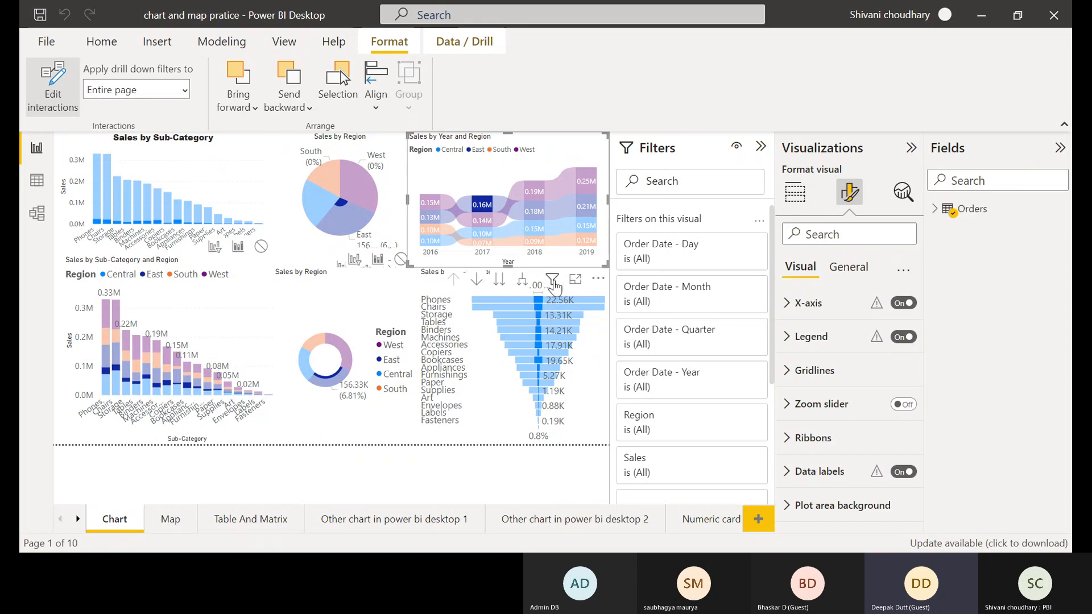
mouse_move(555, 286)
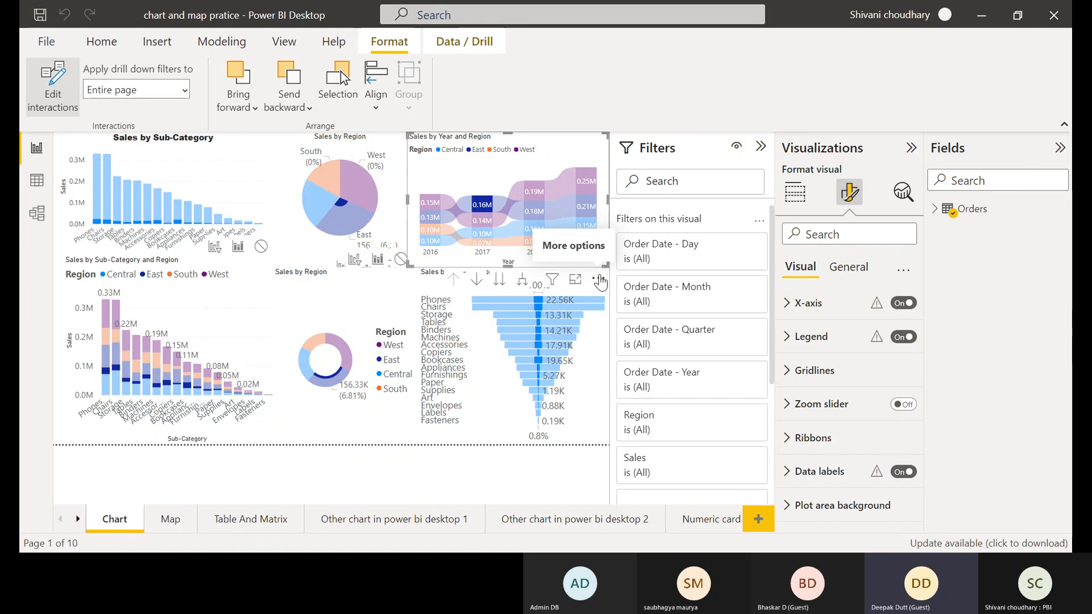
left_click(357, 262)
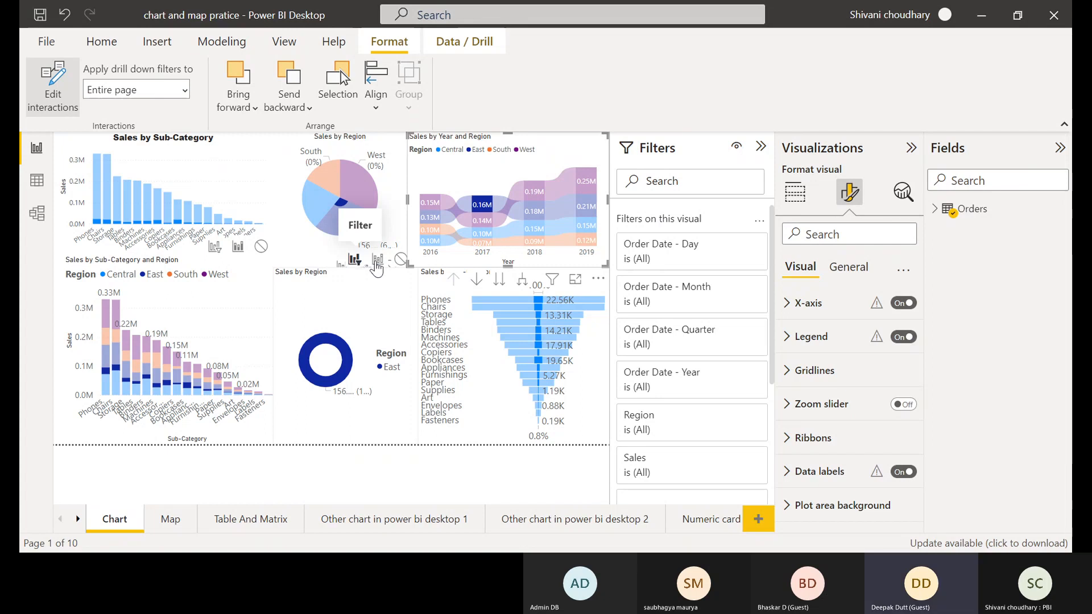
Try the None interaction on the Sales by Region donut chart and return it to Filter.
left_click(401, 260)
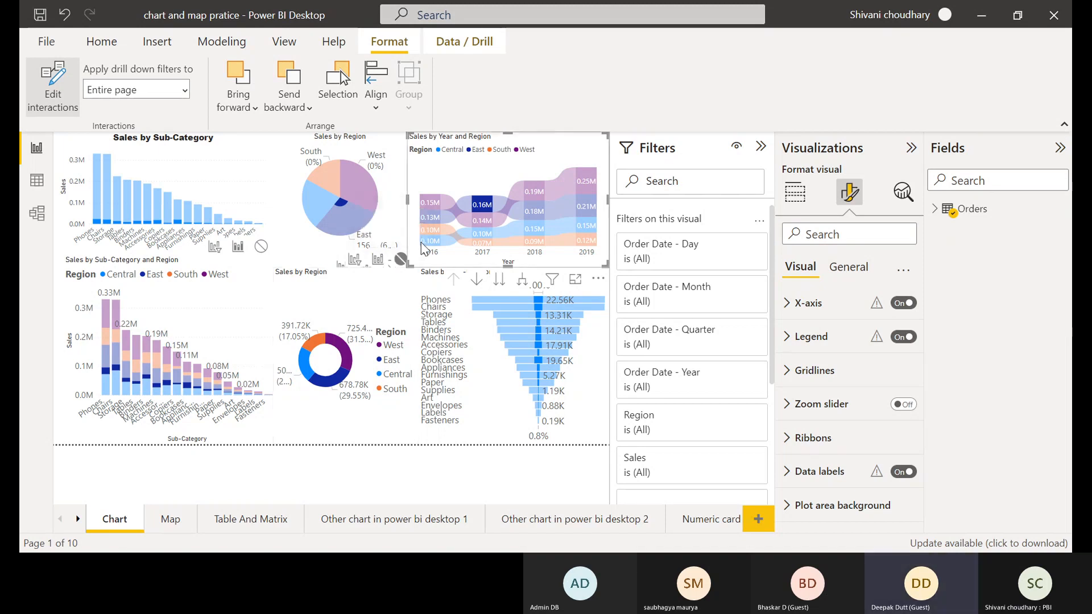
mouse_move(422, 244)
left_click(355, 261)
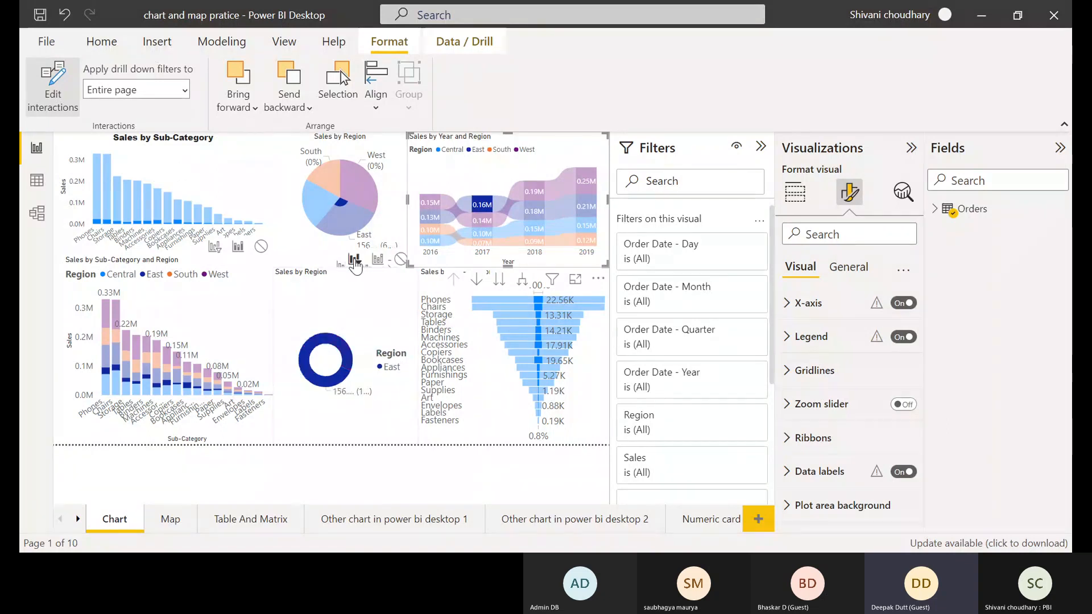
Select the Sales by Region pie chart with Edit interactions turned off, and show its build settings and the Orders fields.
left_click(398, 188)
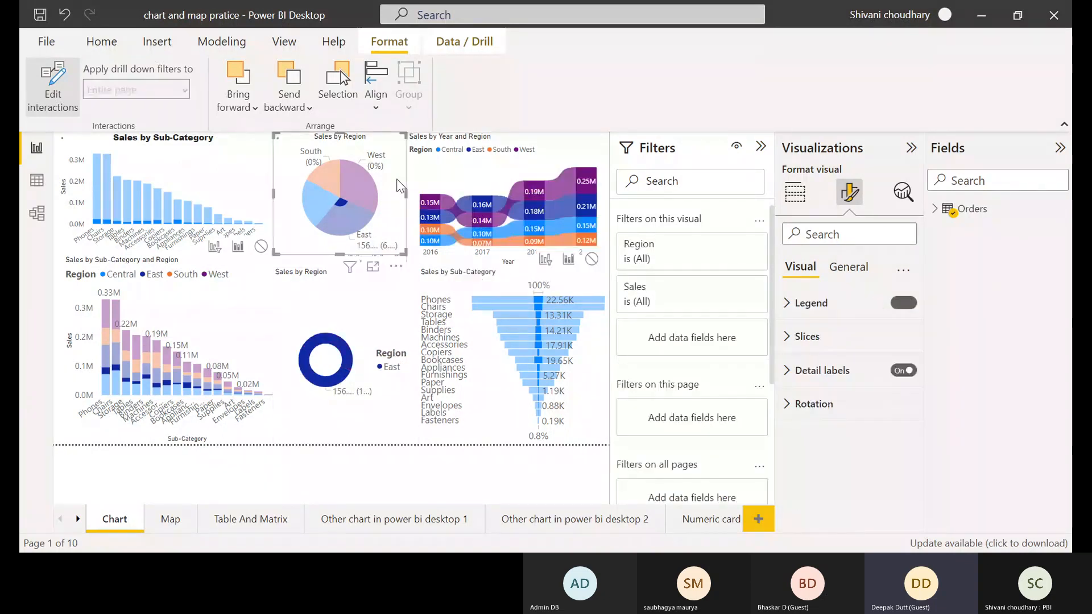
left_click(31, 95)
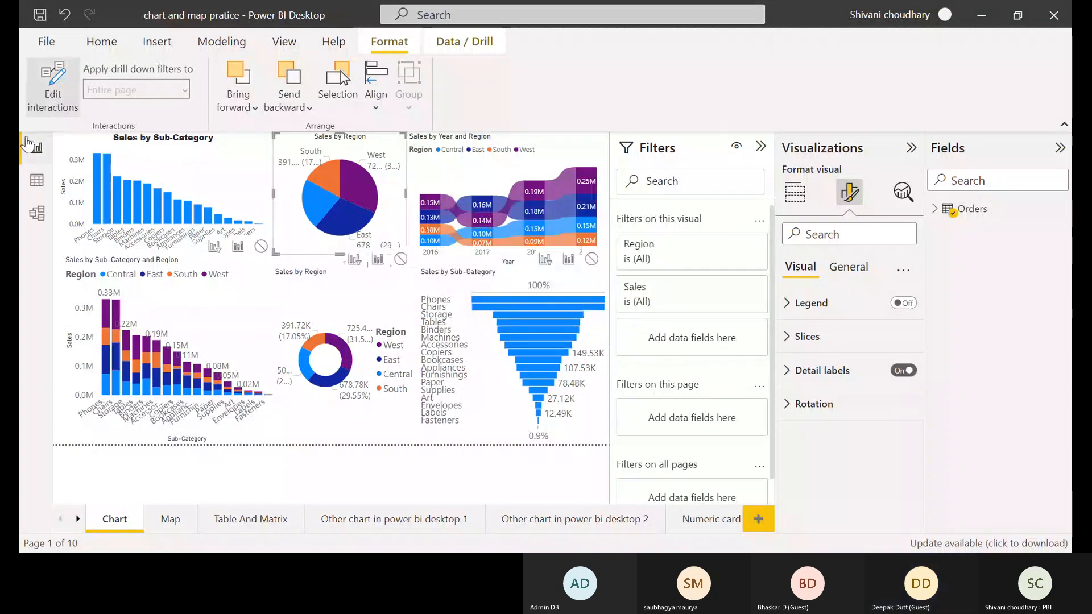
left_click(40, 106)
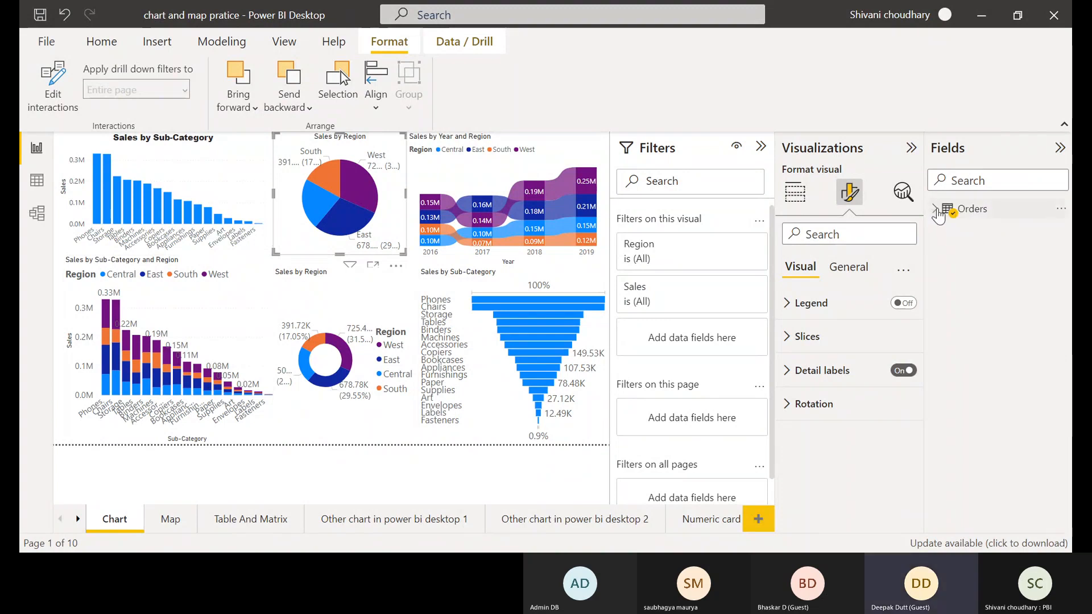
left_click(937, 210)
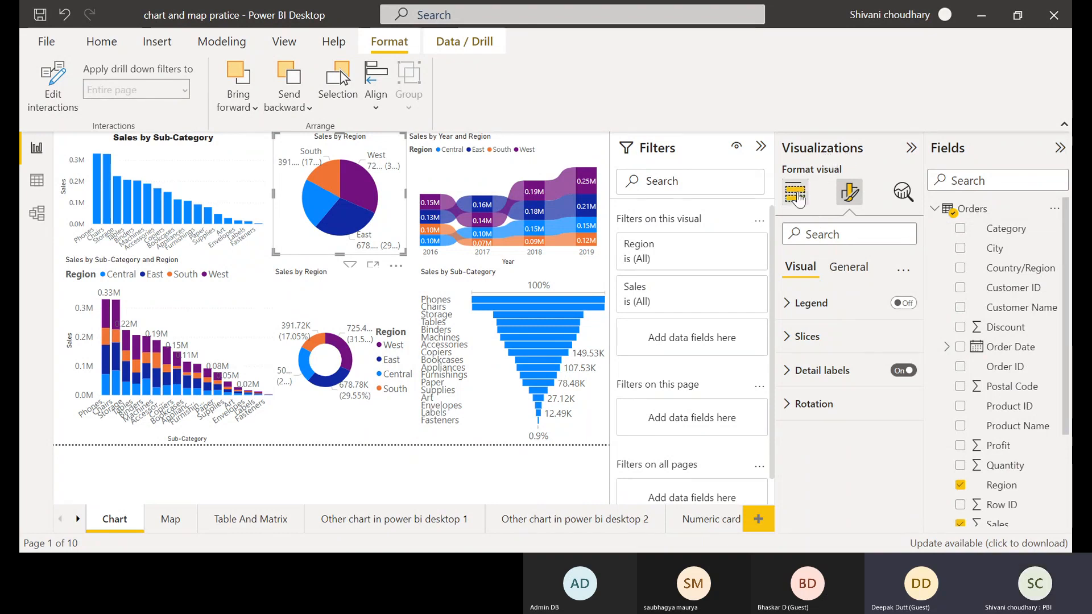
left_click(796, 194)
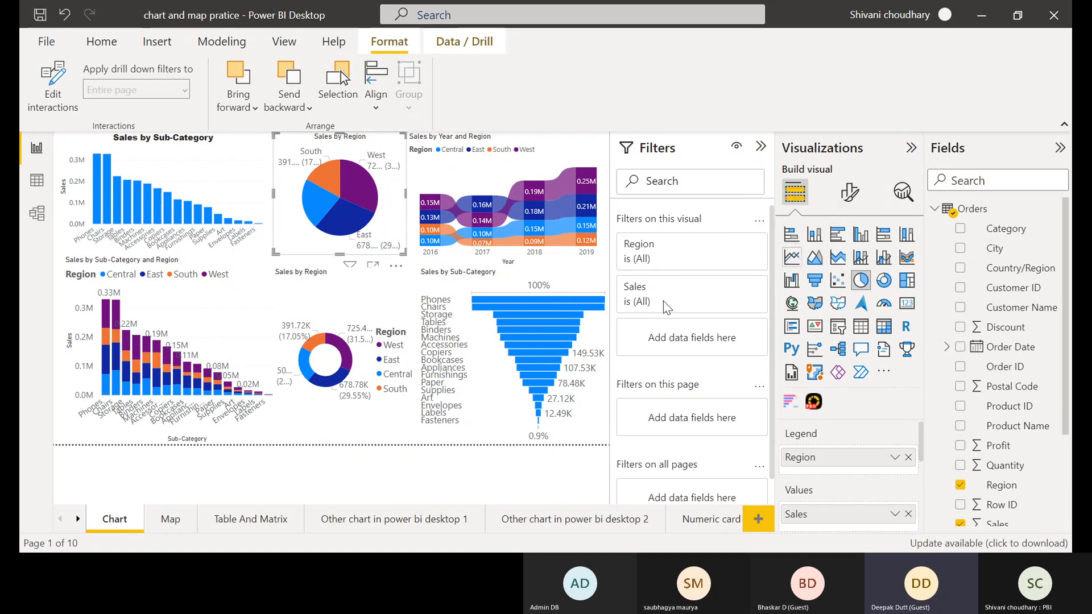
On the "Other chart in power bi desktop 1" page, examine the stacked column and line chart's shared axis, column series, column values and line values.
left_click(436, 520)
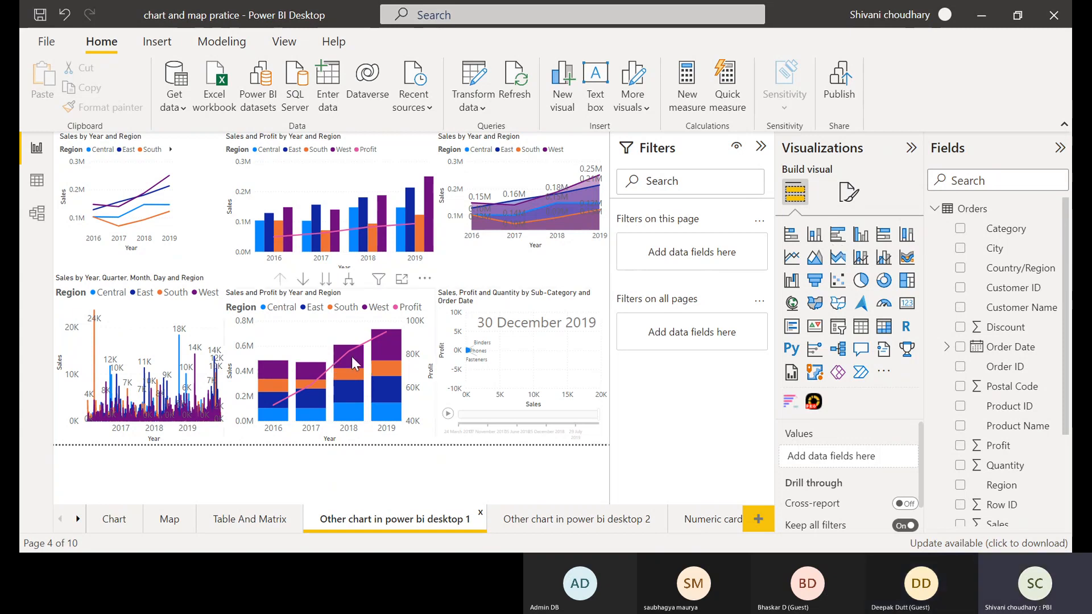
left_click(315, 350)
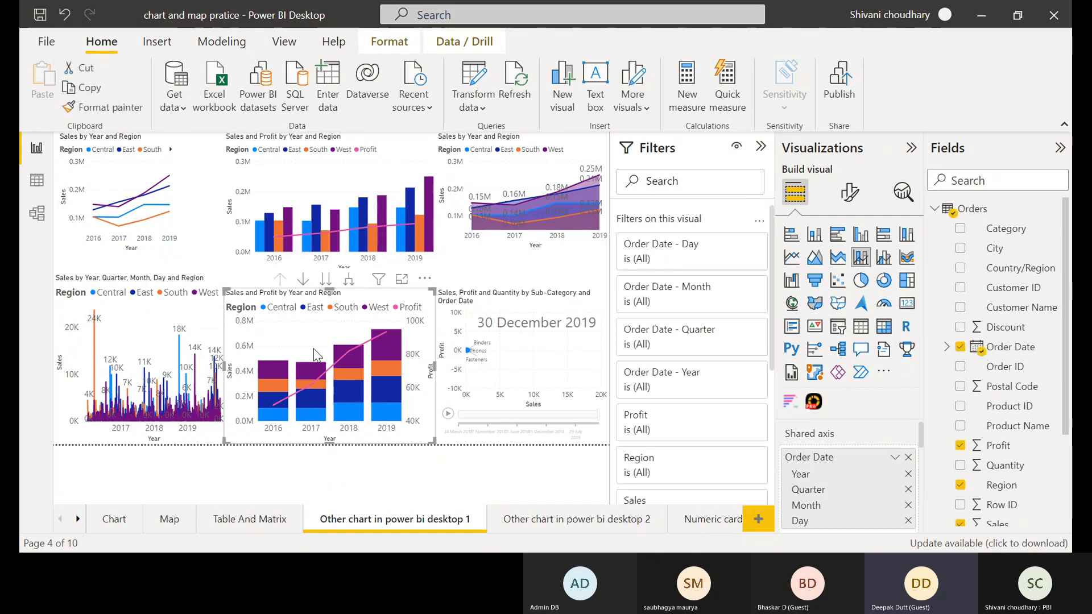
left_click(272, 373)
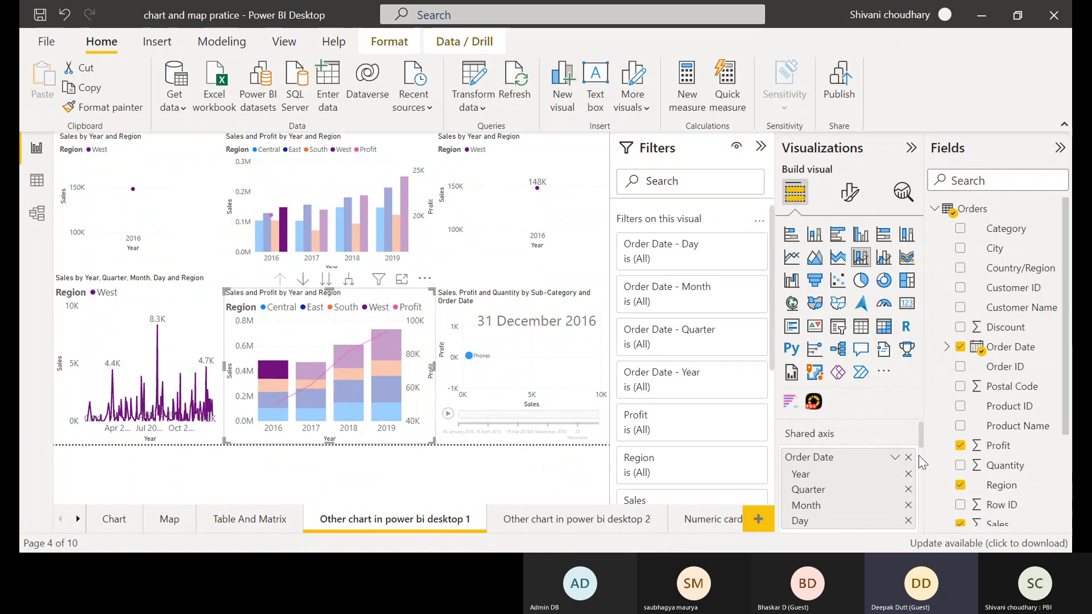
scroll(922, 462, "down", 3)
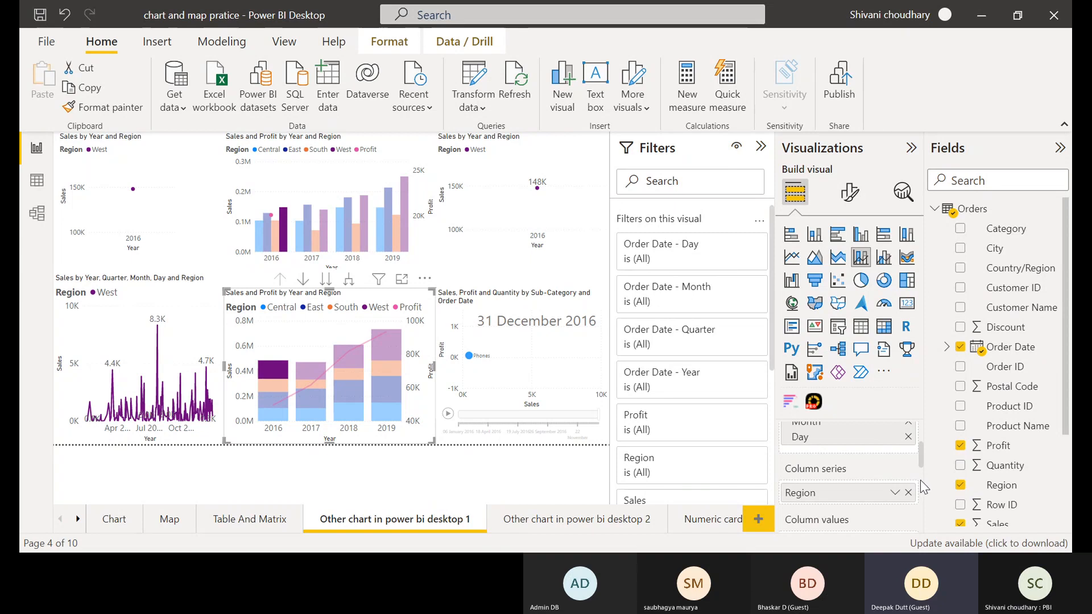
scroll(920, 480, "down", 3)
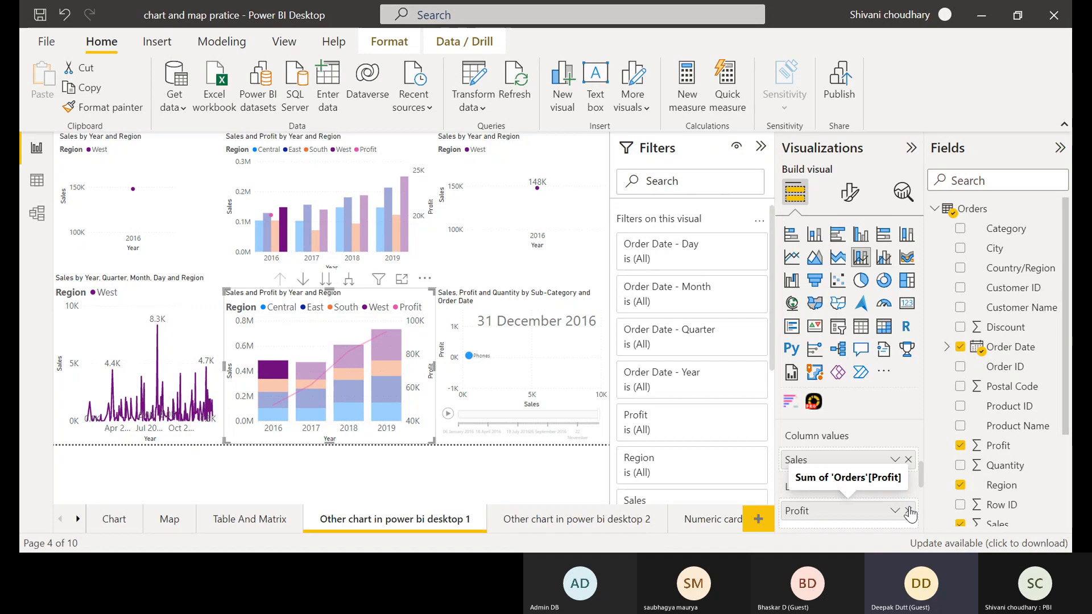
left_click(276, 335)
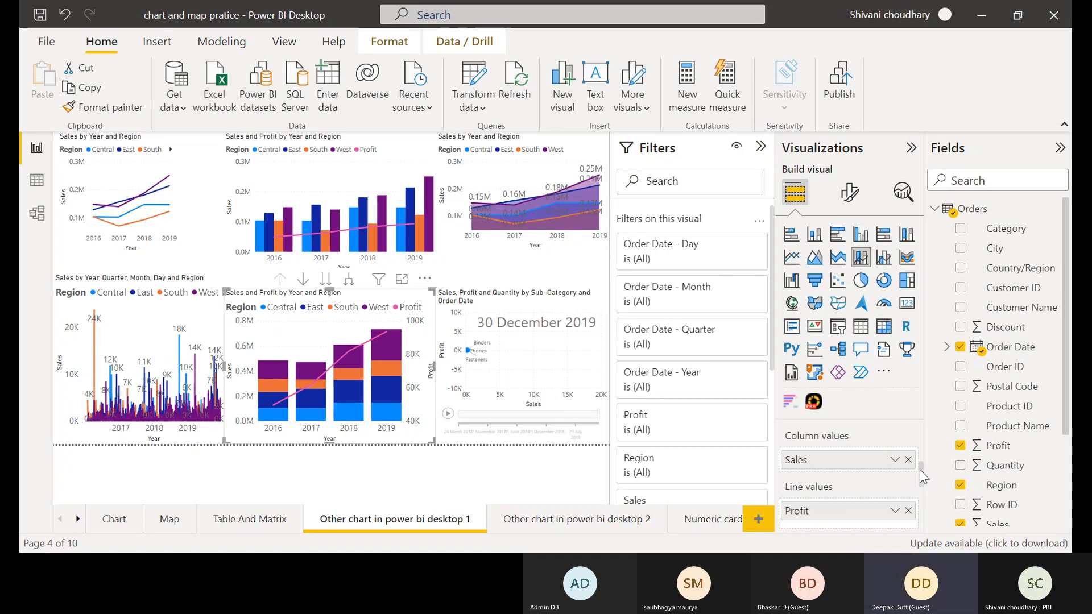
left_click_drag(921, 463, 921, 446)
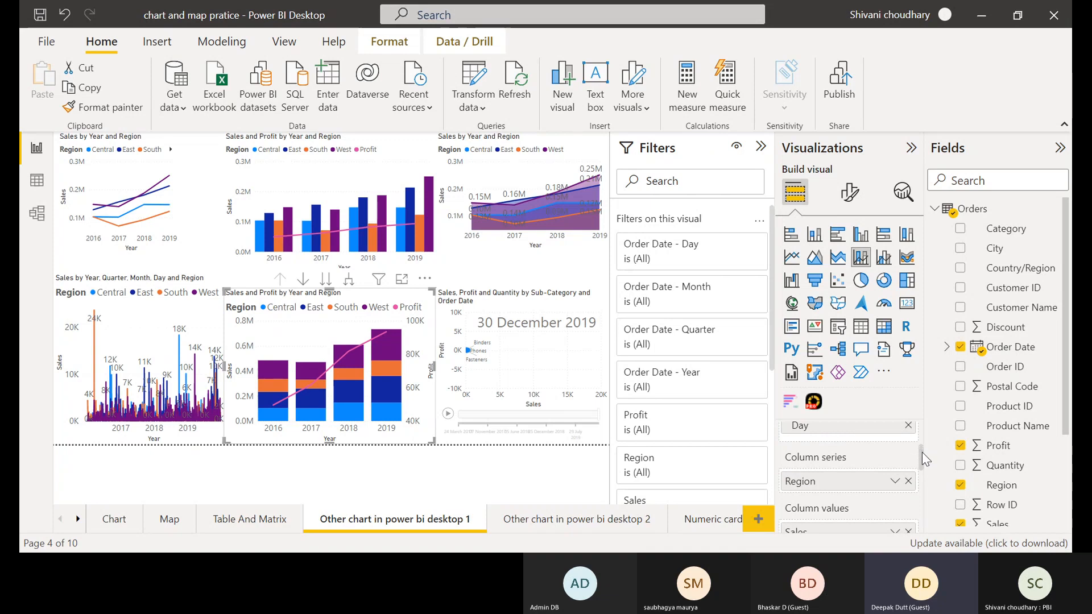
left_click_drag(923, 453, 923, 477)
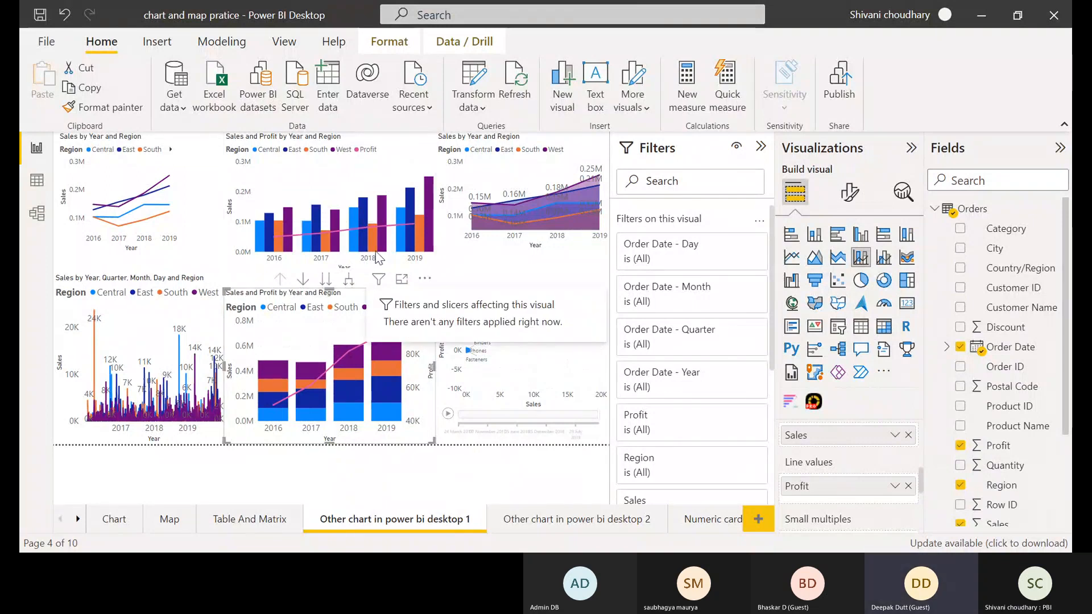
Remove Profit from the line values of the clustered column and line chart and add it back.
mouse_move(405, 244)
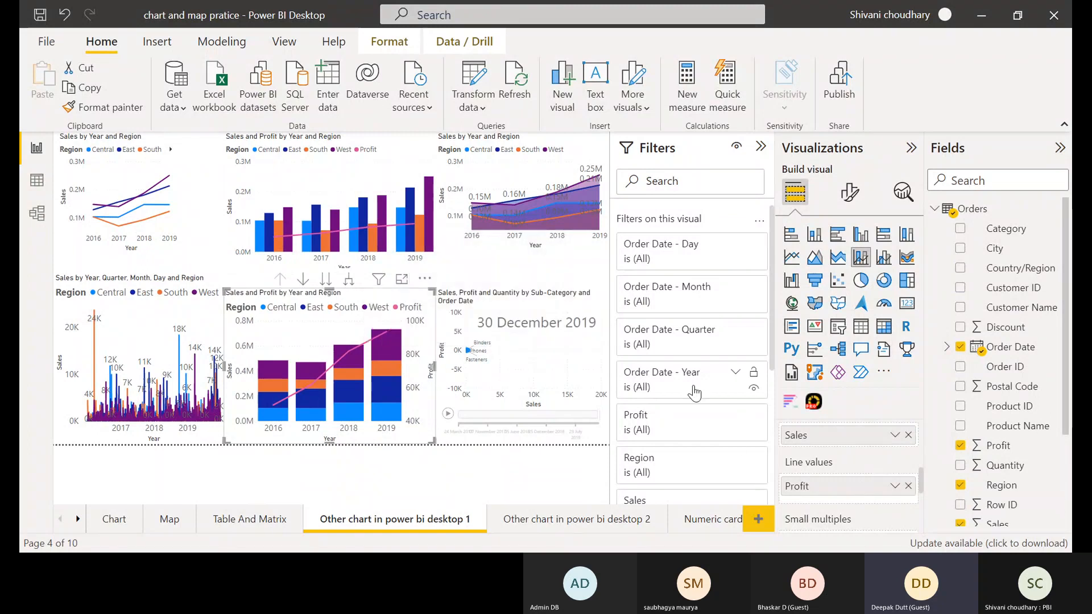
left_click(267, 186)
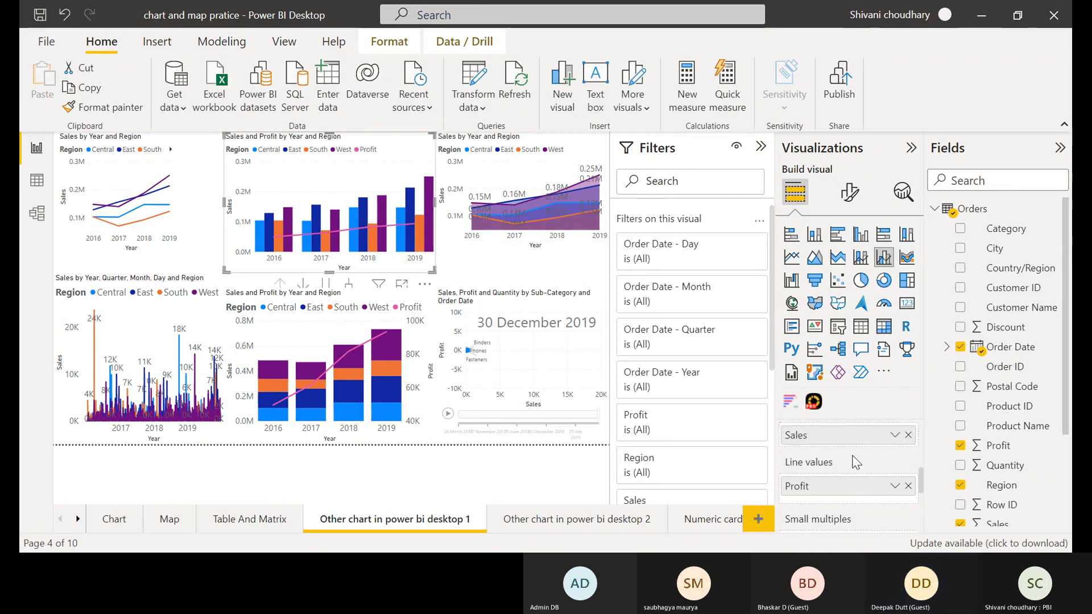
left_click_drag(857, 487, 853, 459)
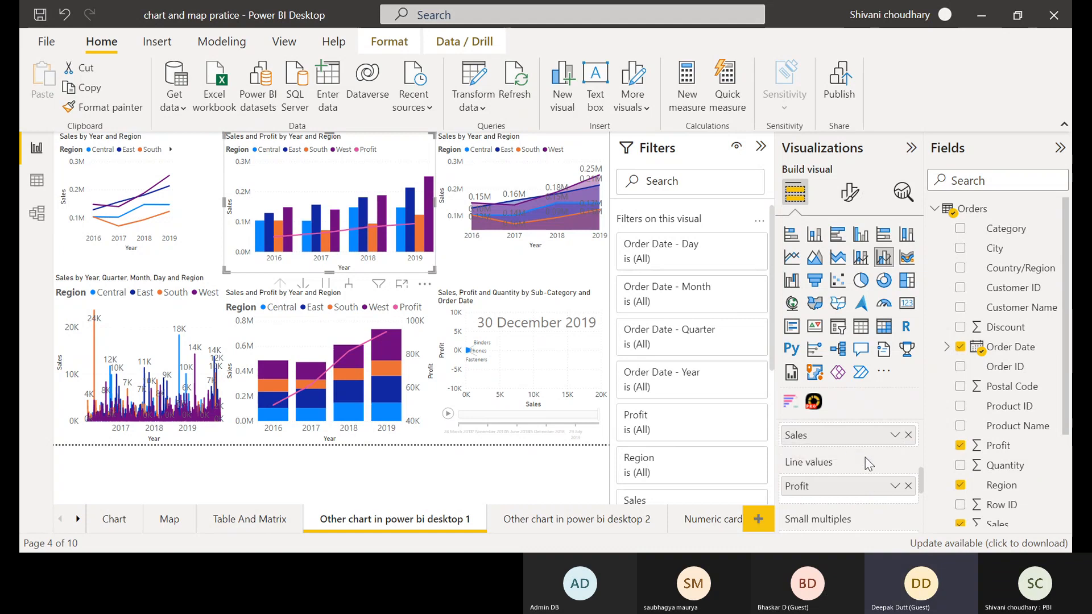
left_click(909, 487)
left_click_drag(1046, 445, 837, 457)
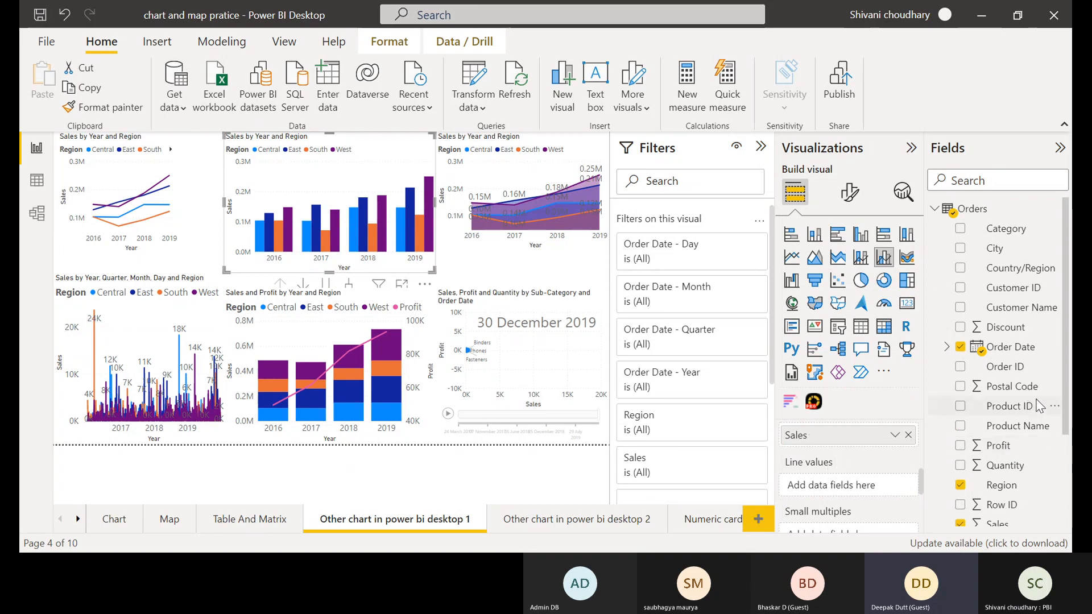
left_click_drag(1009, 451, 849, 465)
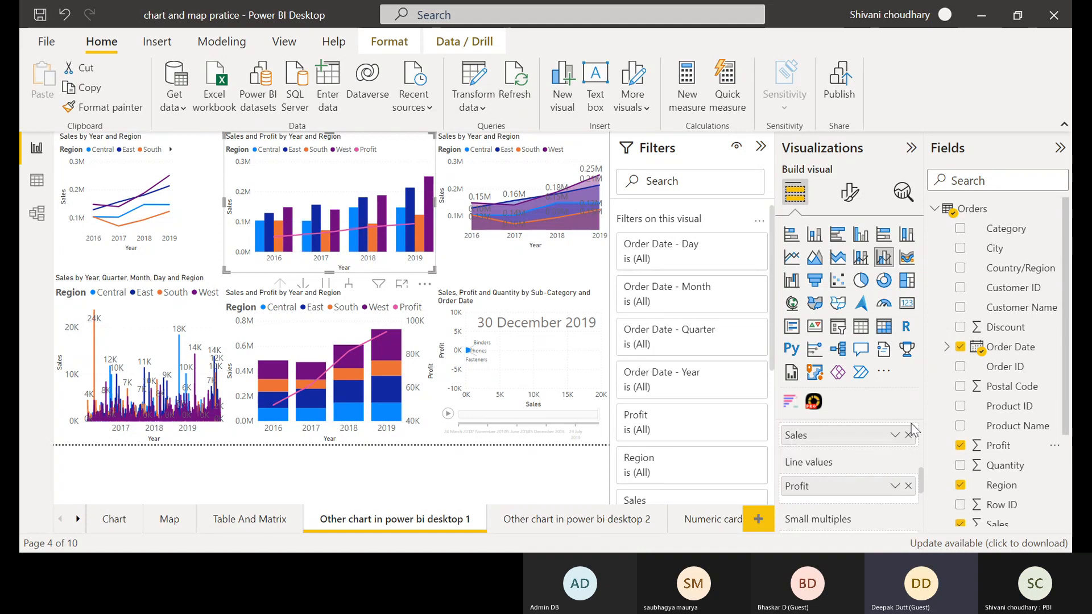
Remove Region from the column series of the Sales and Profit by Year and Region clustered column and line chart.
scroll(921, 452, "up", 5)
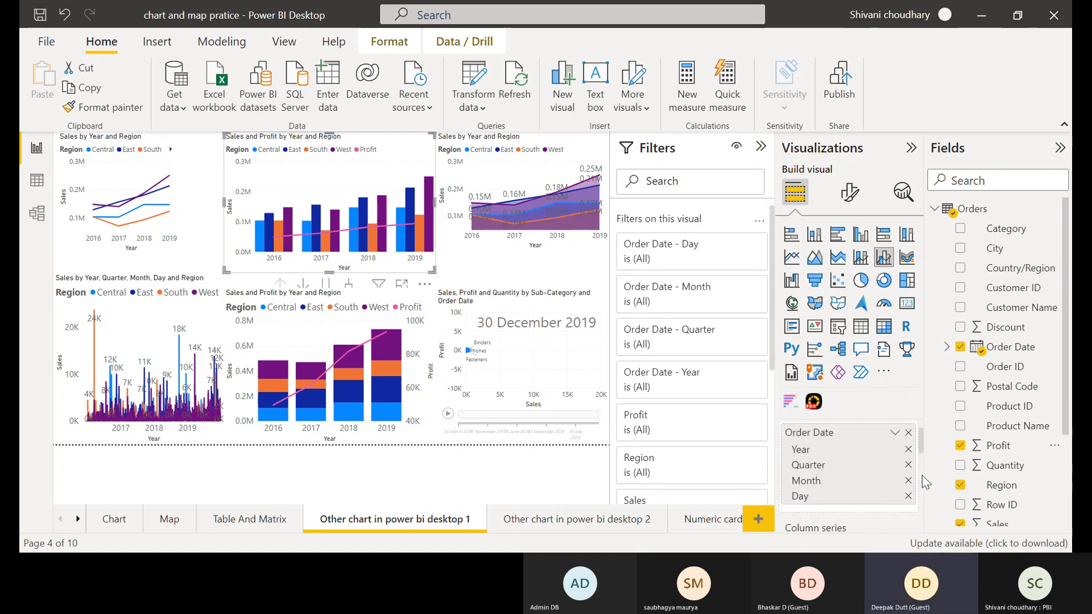
scroll(923, 483, "down", 3)
scroll(923, 482, "up", 2)
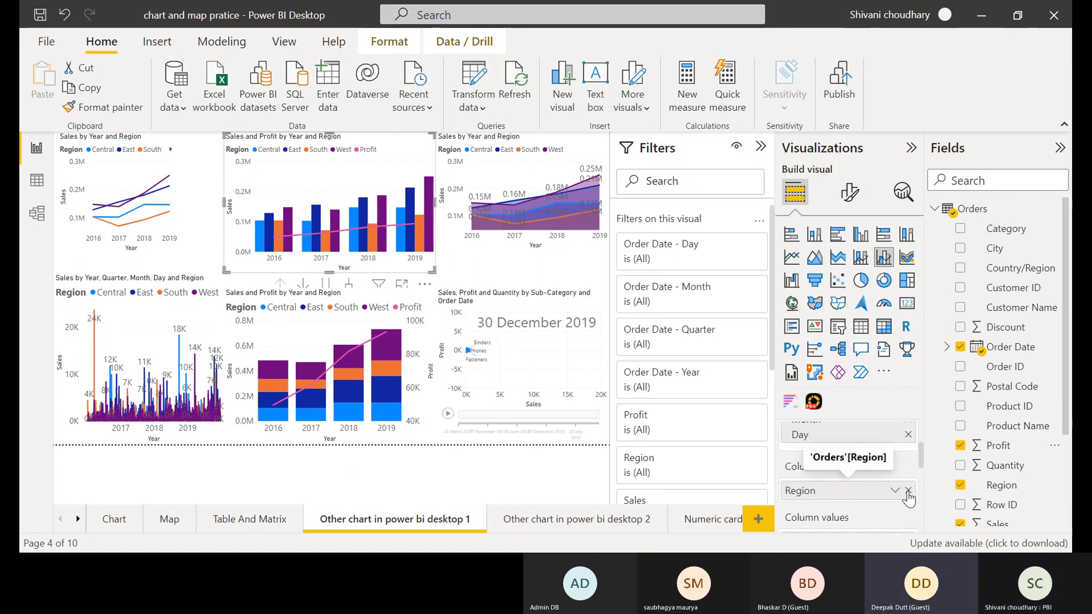
left_click(909, 492)
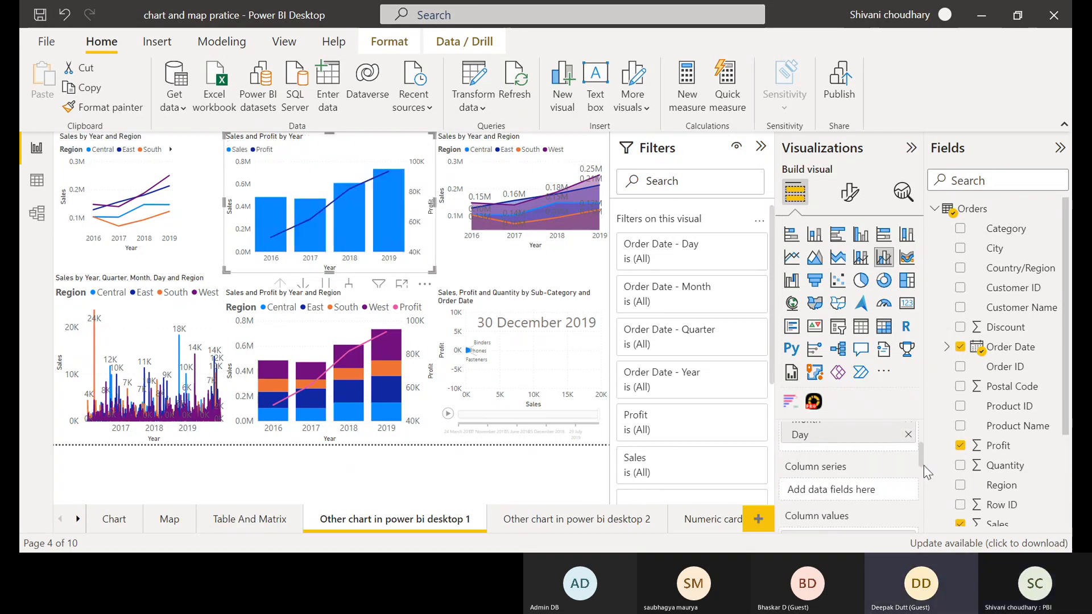
Move Profit from the line values to the column values of the Sales and Profit by Year chart.
left_click_drag(923, 464, 924, 485)
scroll(924, 491, "up", 1)
left_click_drag(870, 510, 870, 482)
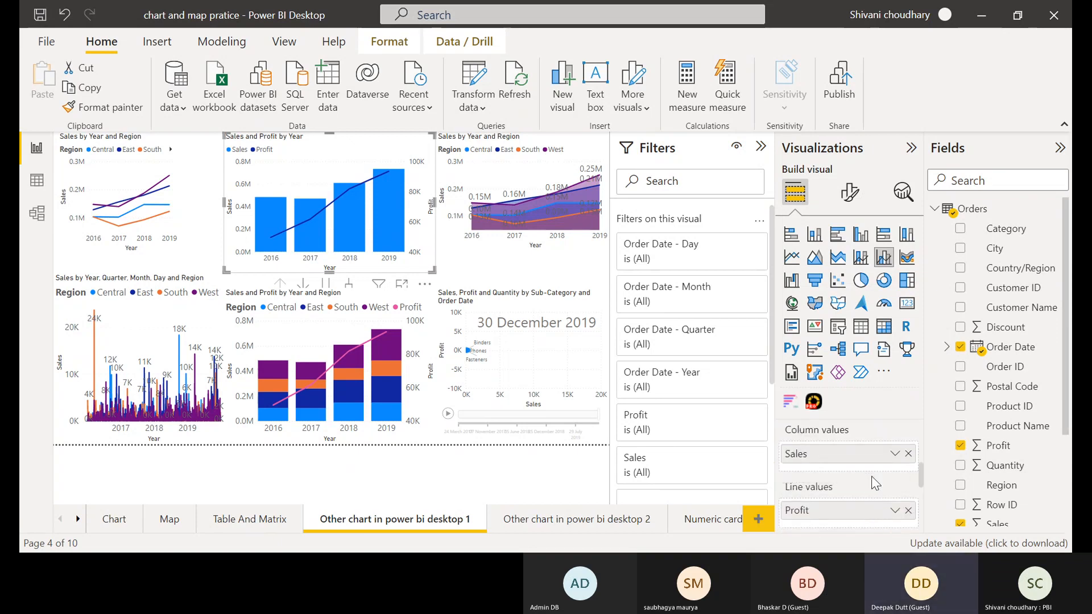
left_click(909, 511)
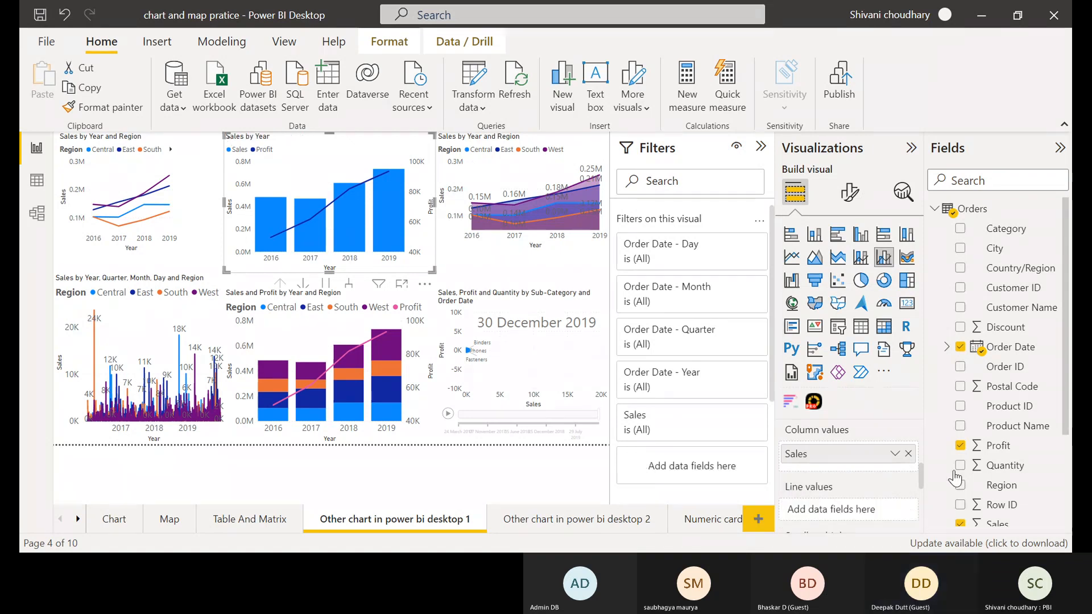
left_click_drag(999, 446, 841, 481)
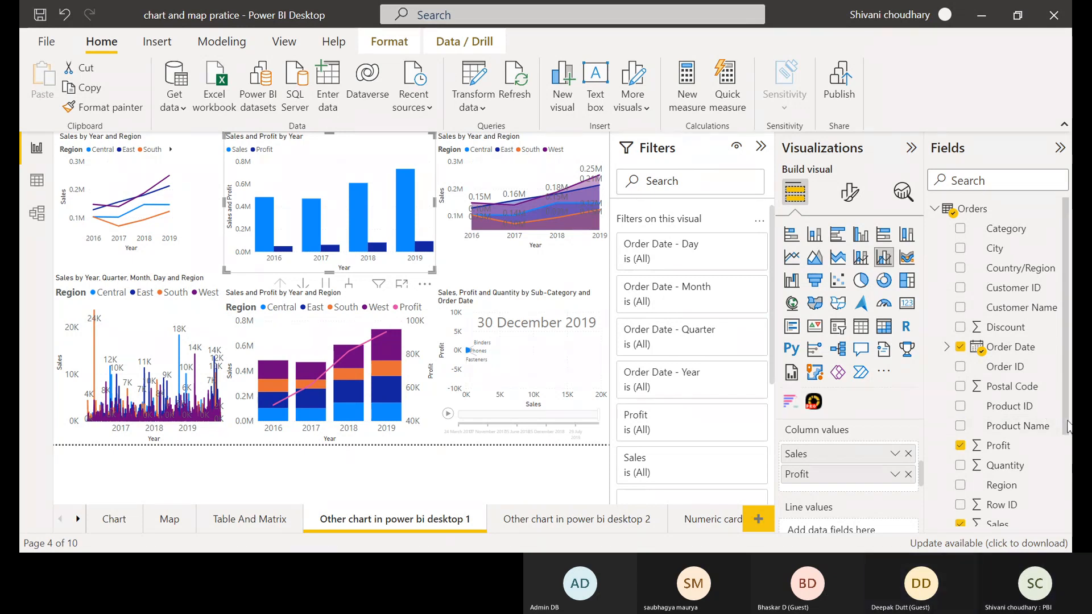
scroll(1070, 453, "down", 3)
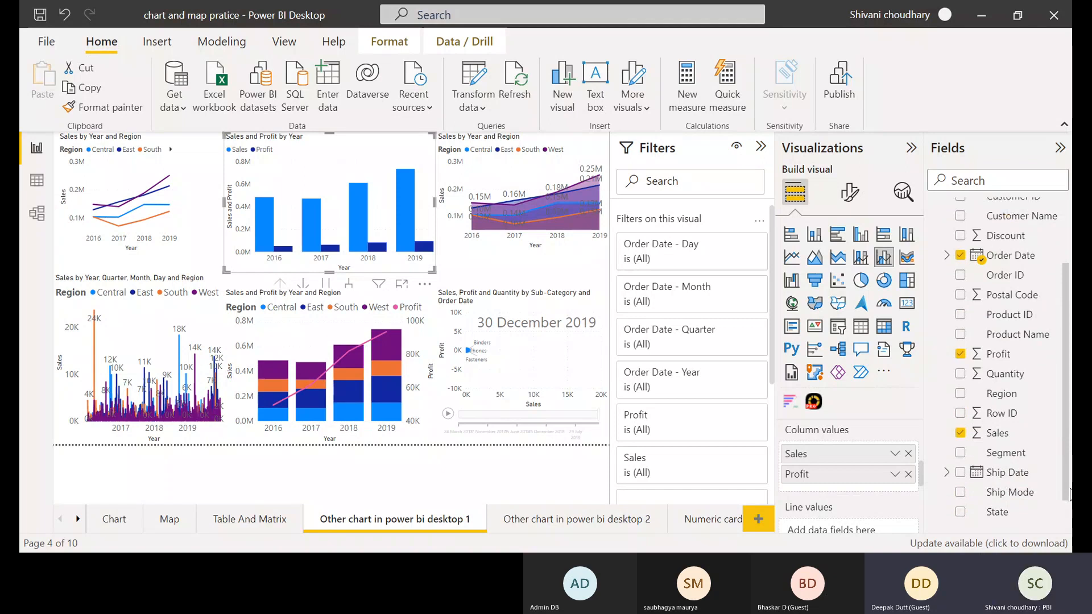
scroll(1070, 455, "up", 3)
scroll(1071, 455, "down", 2)
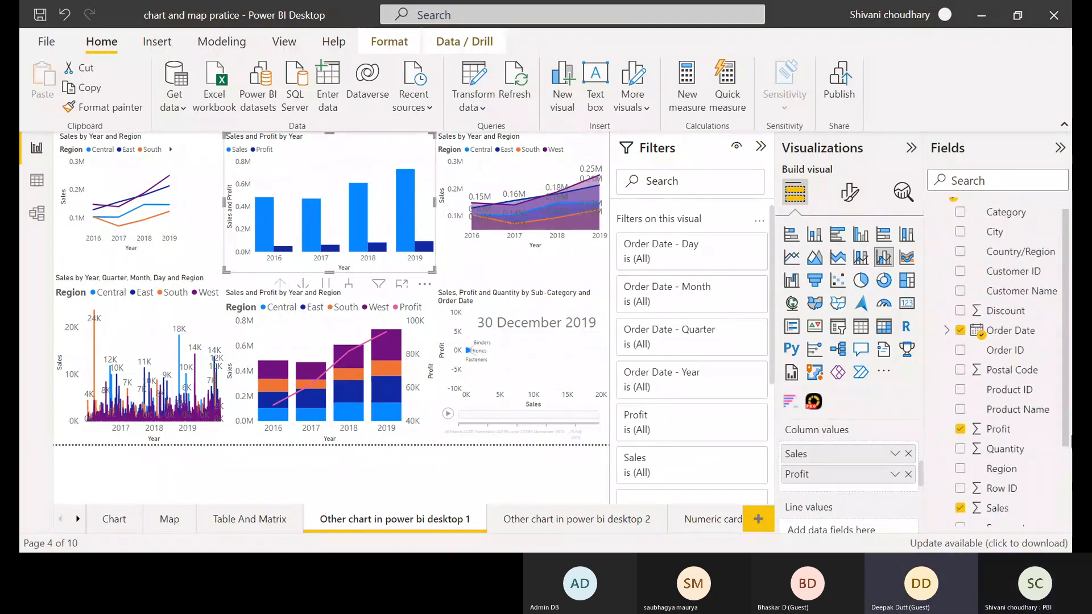
scroll(1070, 515, "down", 3)
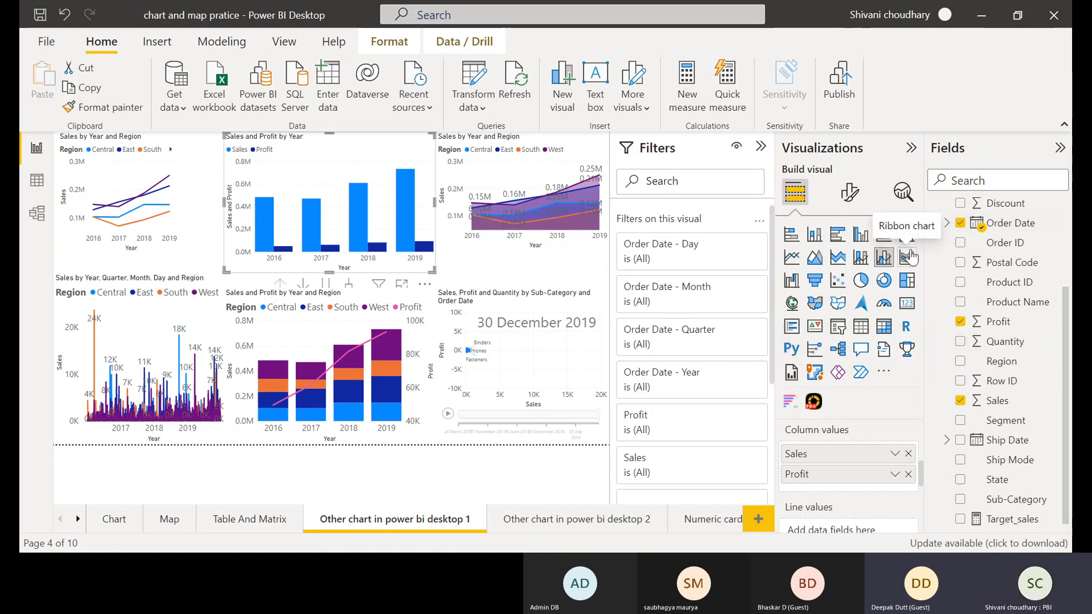
On the Chart page, select the Sales by Year and Region ribbon chart and inspect the regional sales and rank changes between years.
left_click(115, 520)
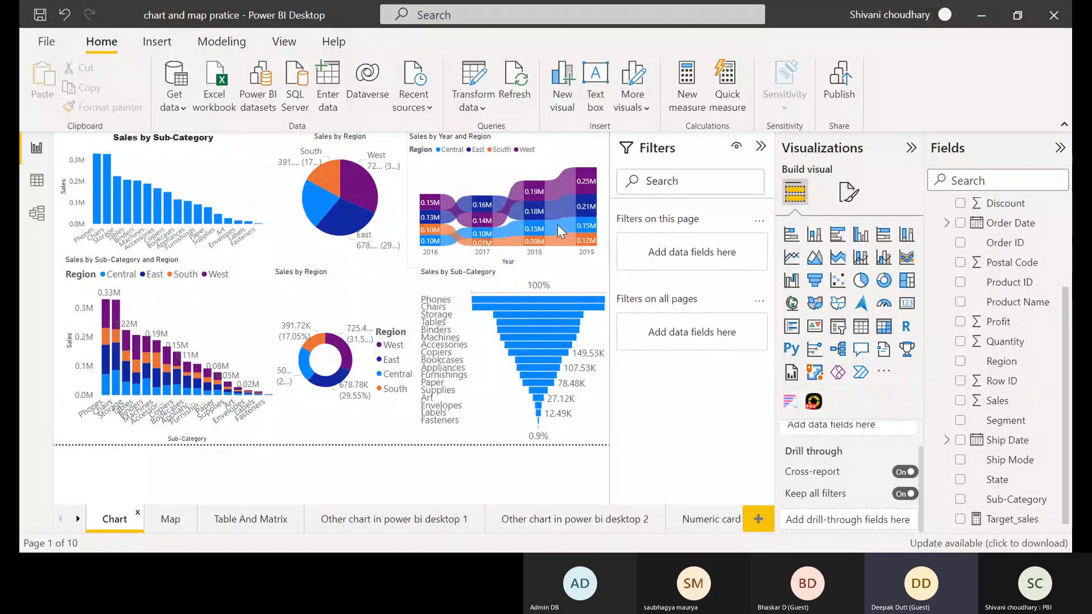
left_click(521, 168)
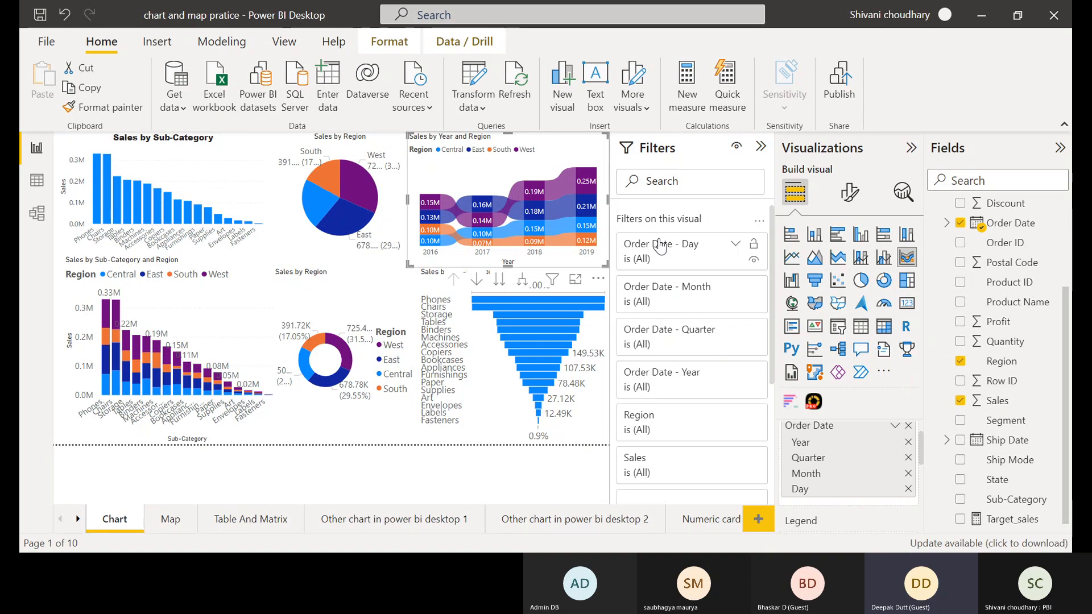
mouse_move(579, 219)
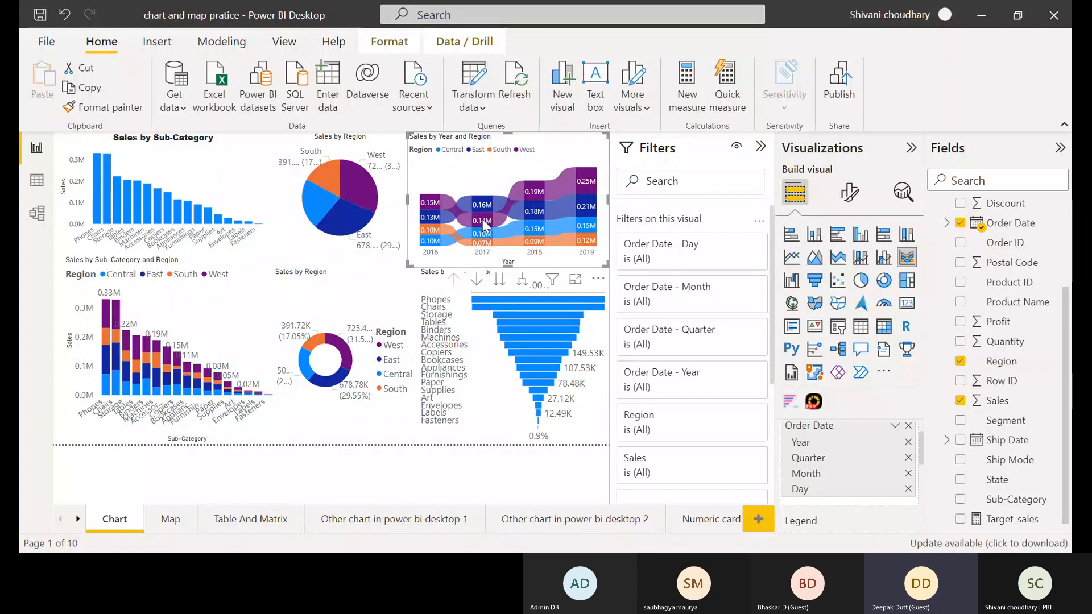
mouse_move(458, 210)
mouse_move(456, 220)
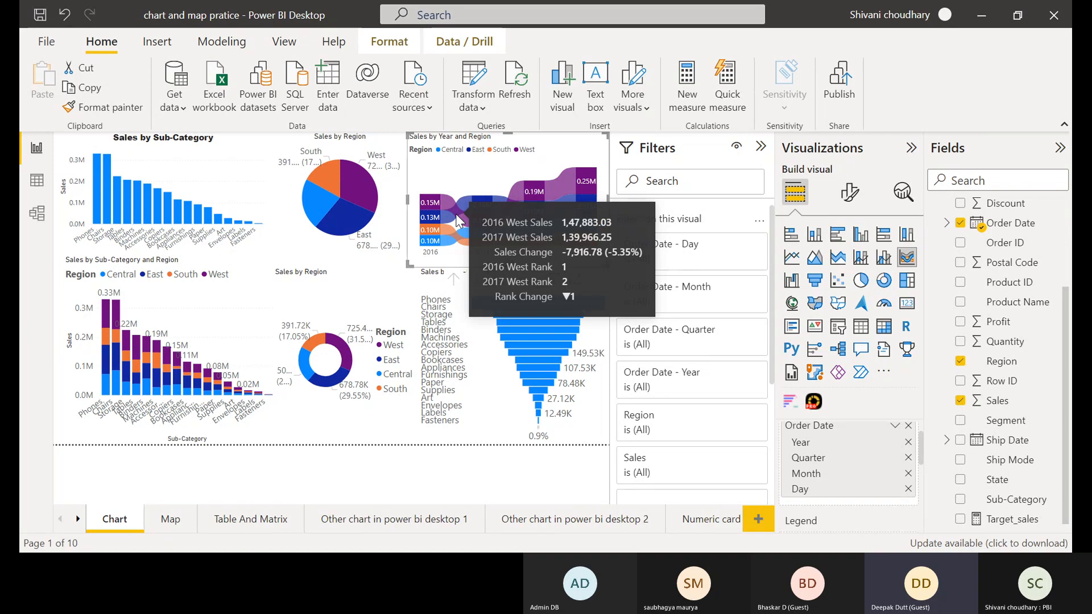
mouse_move(546, 211)
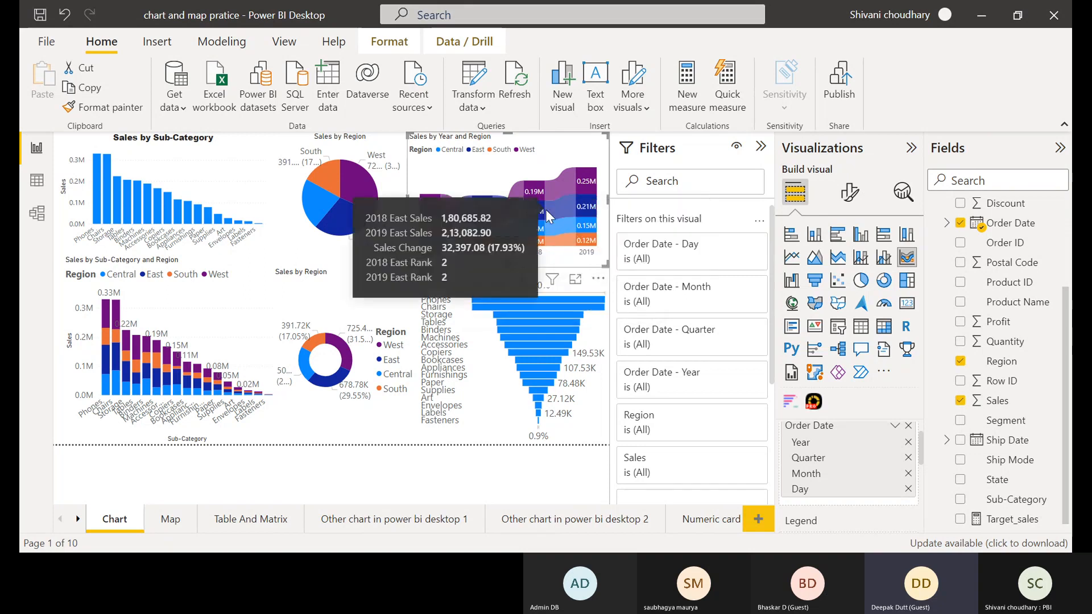
mouse_move(510, 233)
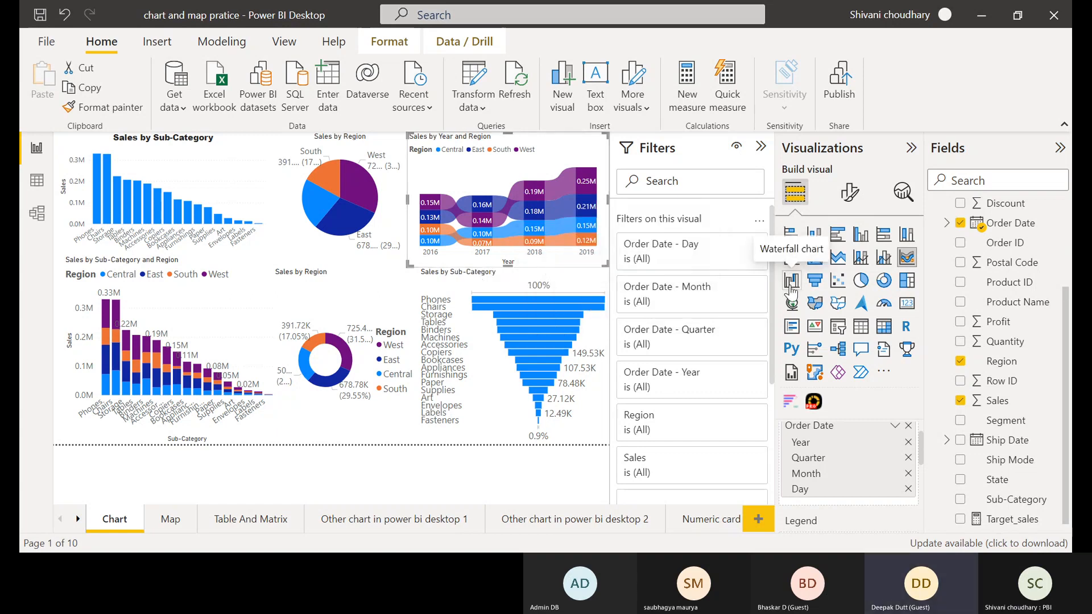
Copy the Sales by Year and Region waterfall chart from "Other chart in power bi desktop 2" to a new page and enlarge it.
left_click(595, 520)
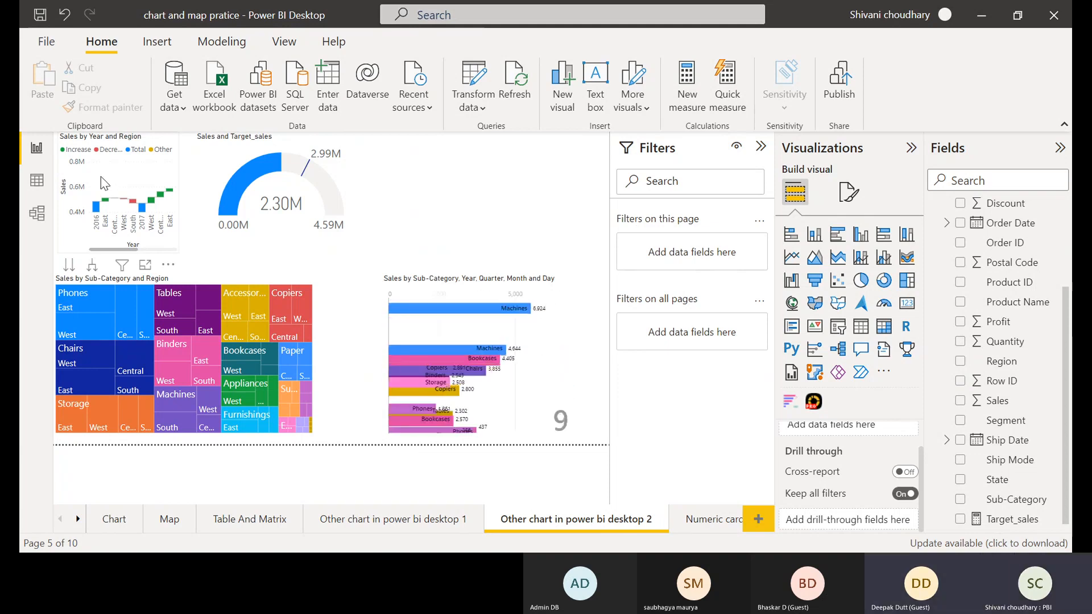
left_click(100, 177)
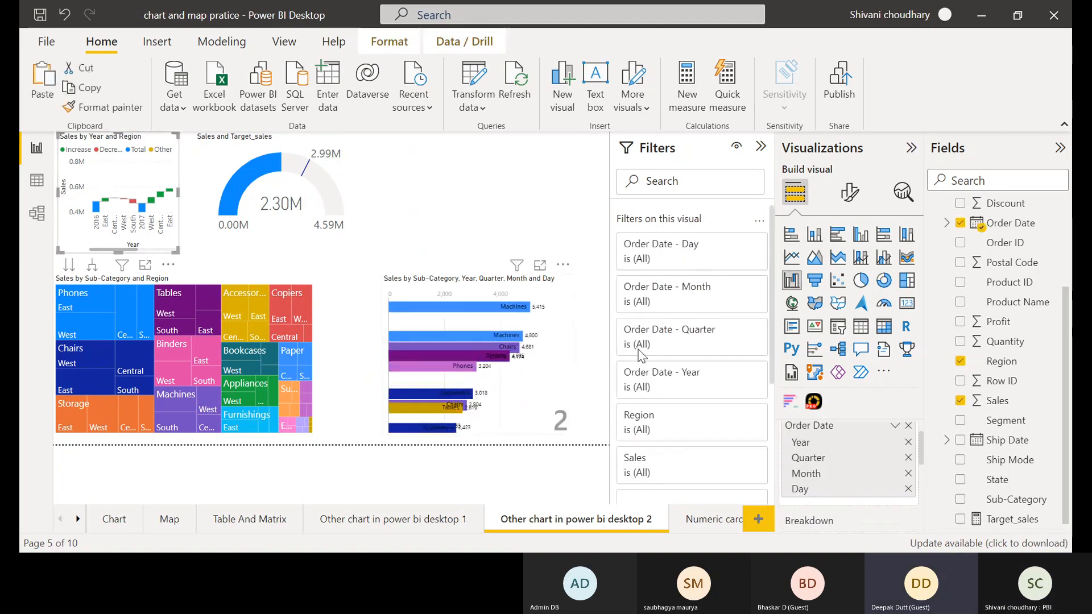
left_click(763, 521)
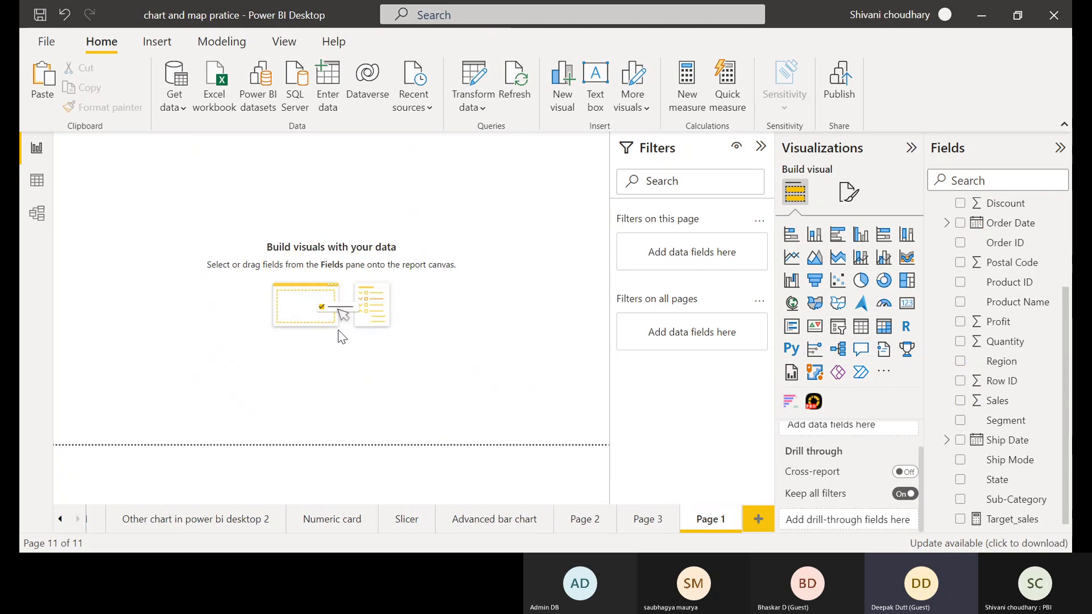
key("ctrl+v")
left_click_drag(178, 192, 409, 401)
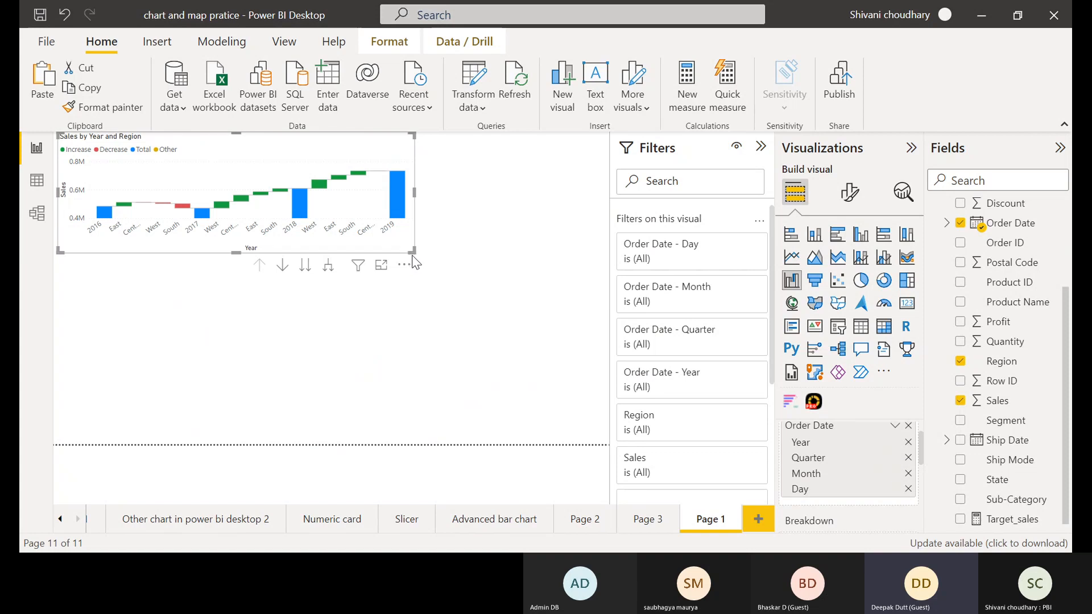
left_click_drag(412, 249, 461, 400)
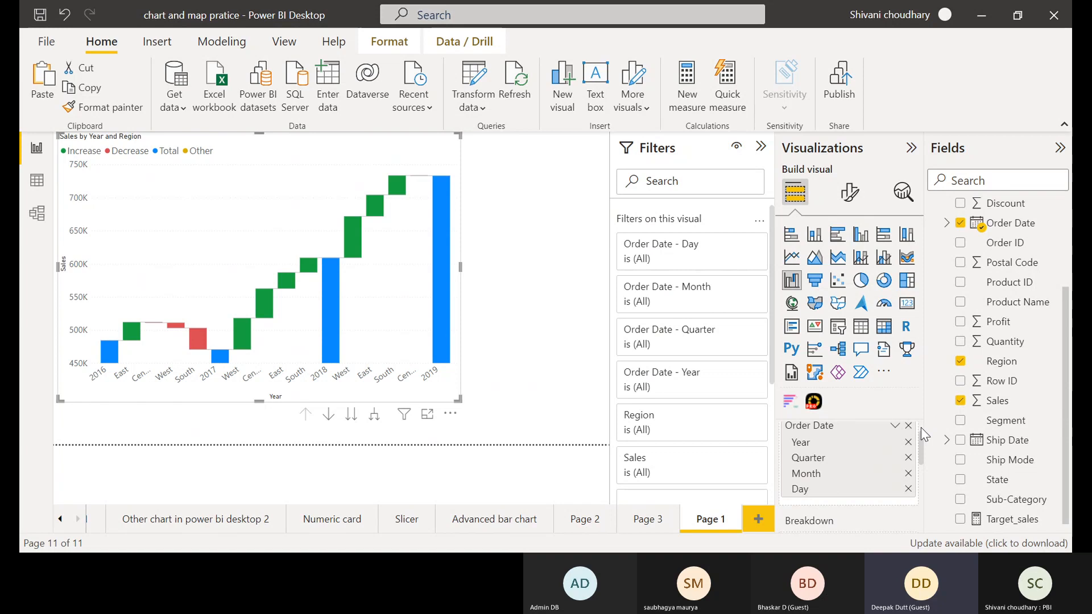
Examine the fields assigned to the waterfall chart's category, breakdown and values.
scroll(922, 428, "up", 1)
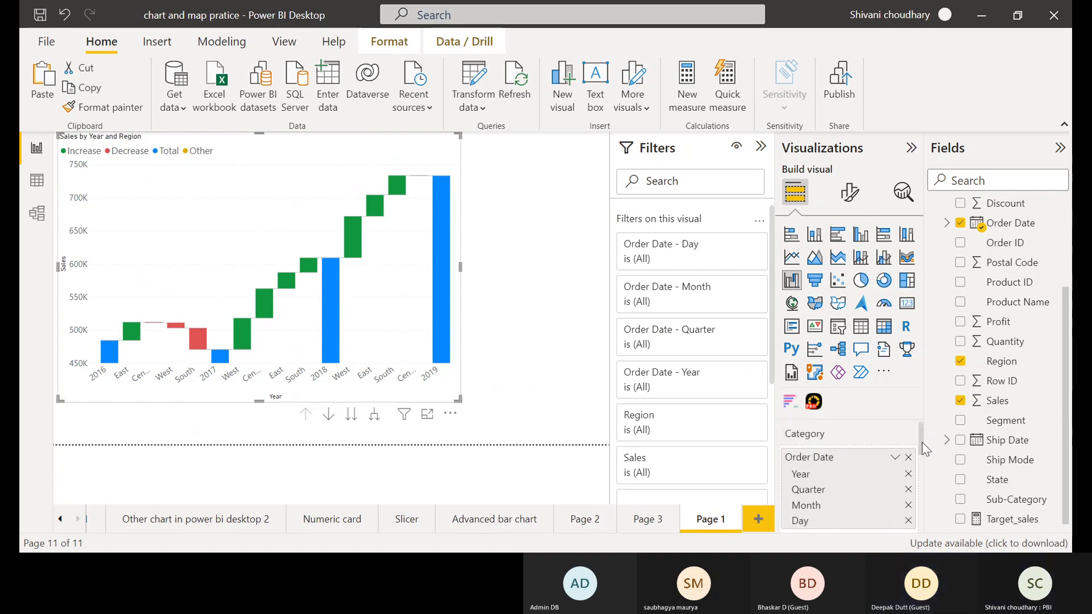
scroll(925, 453, "down", 1)
scroll(927, 453, "down", 1)
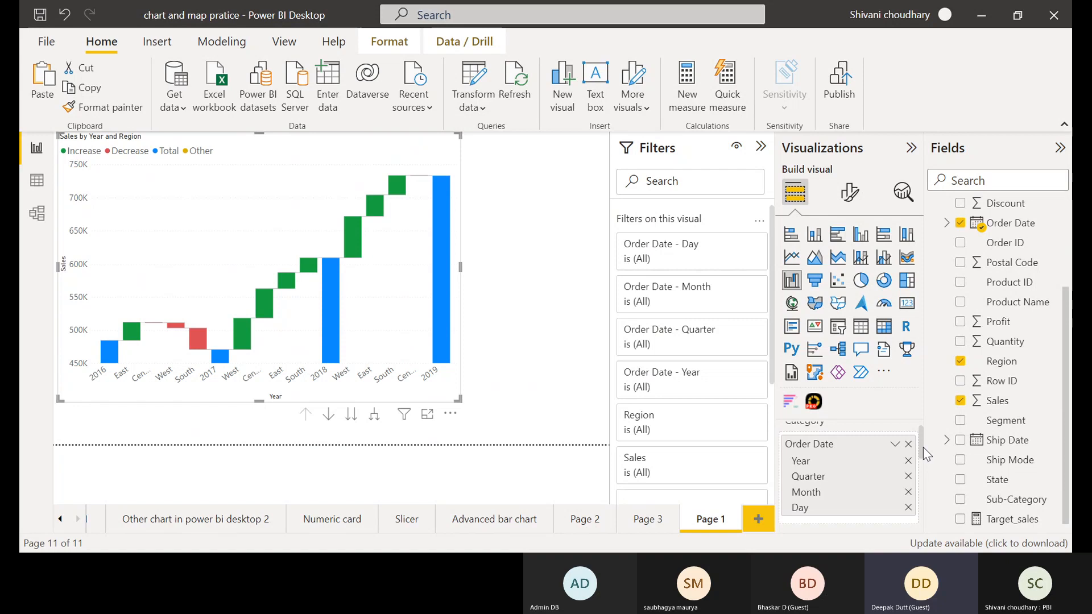
left_click_drag(924, 452, 925, 473)
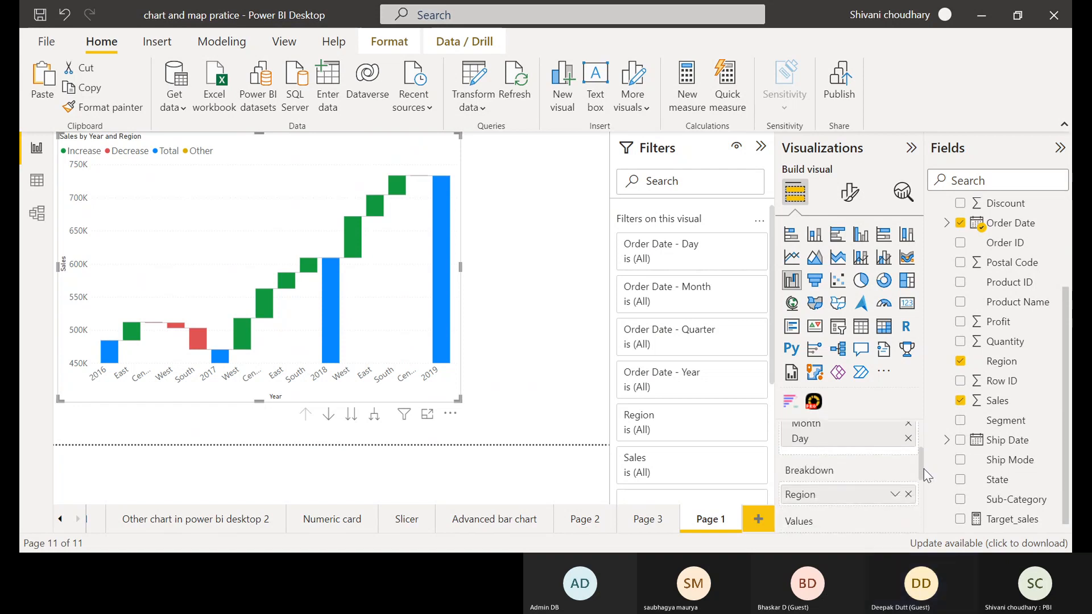
mouse_move(924, 469)
left_mouse_down()
mouse_move(920, 440)
mouse_move(923, 468)
left_mouse_up()
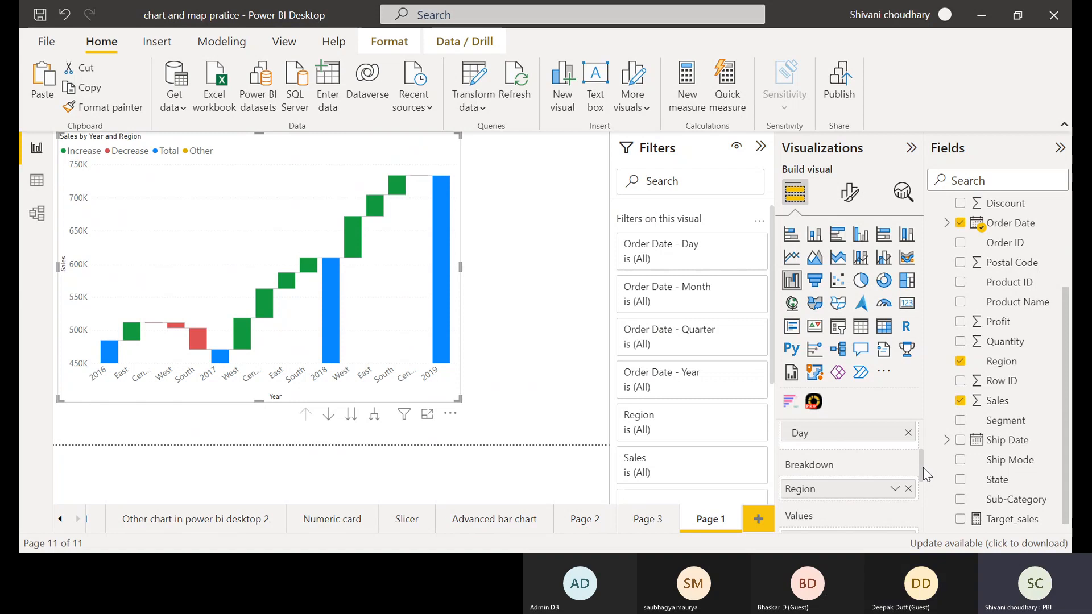
mouse_move(923, 470)
left_mouse_down()
mouse_move(922, 489)
mouse_move(923, 475)
left_mouse_up()
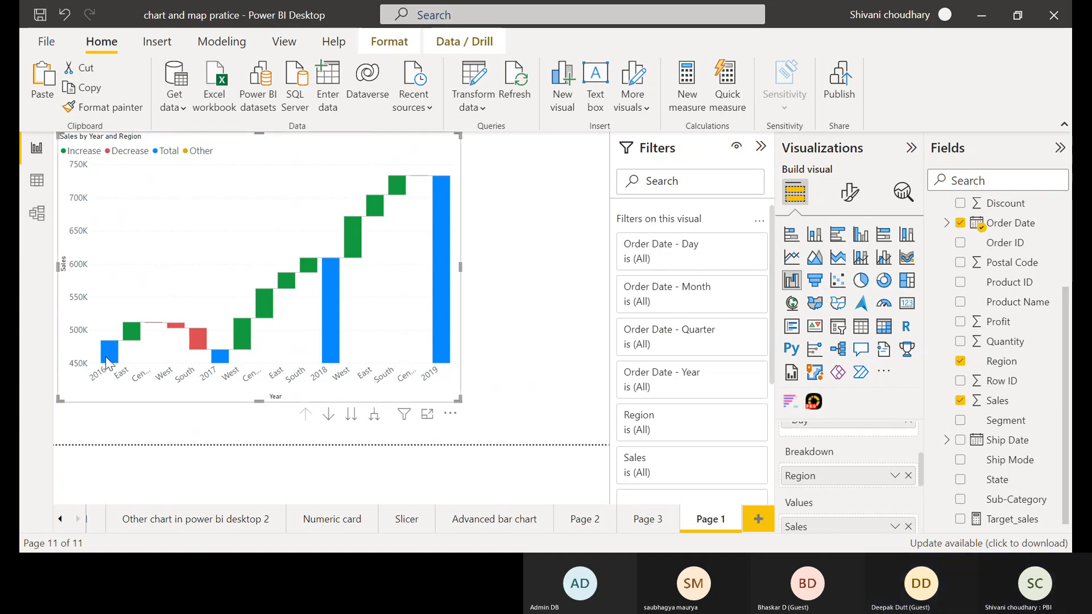
Inspect the waterfall chart's year totals and regional sales changes between years, and review its category field again.
mouse_move(107, 365)
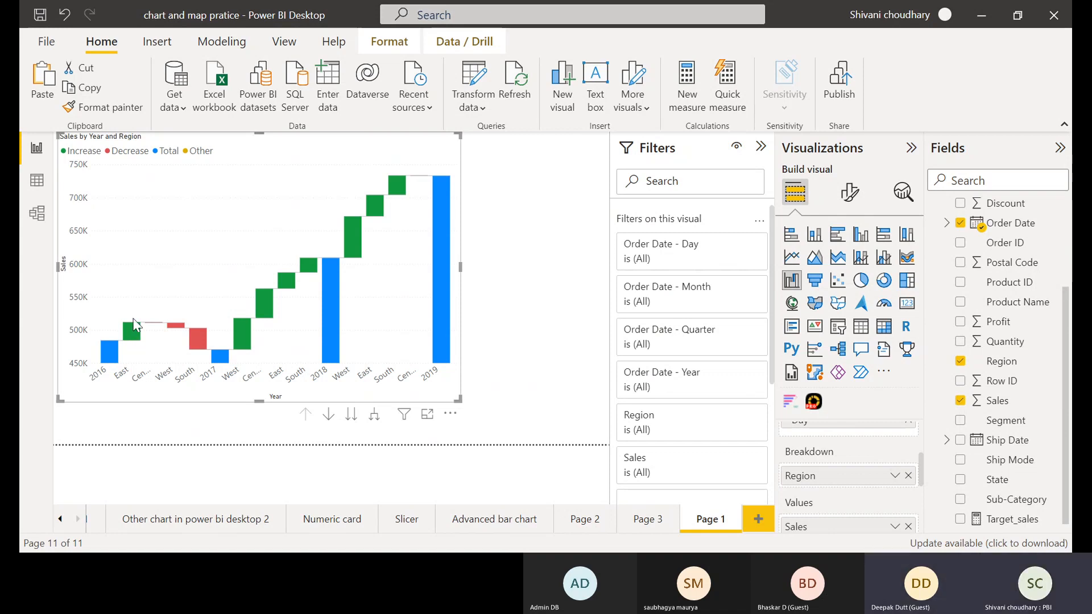
mouse_move(136, 341)
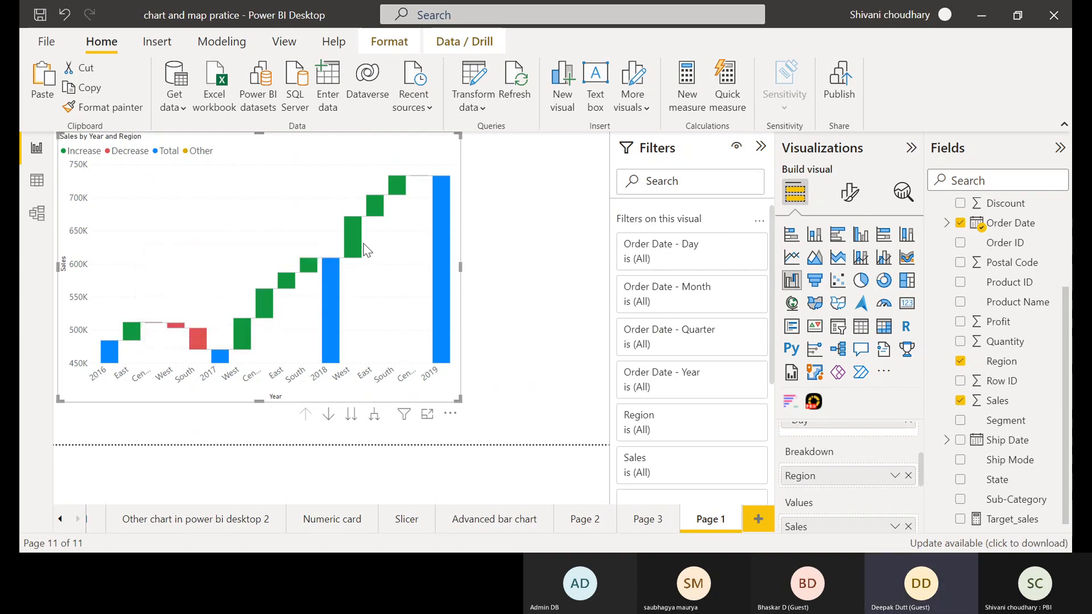
mouse_move(352, 246)
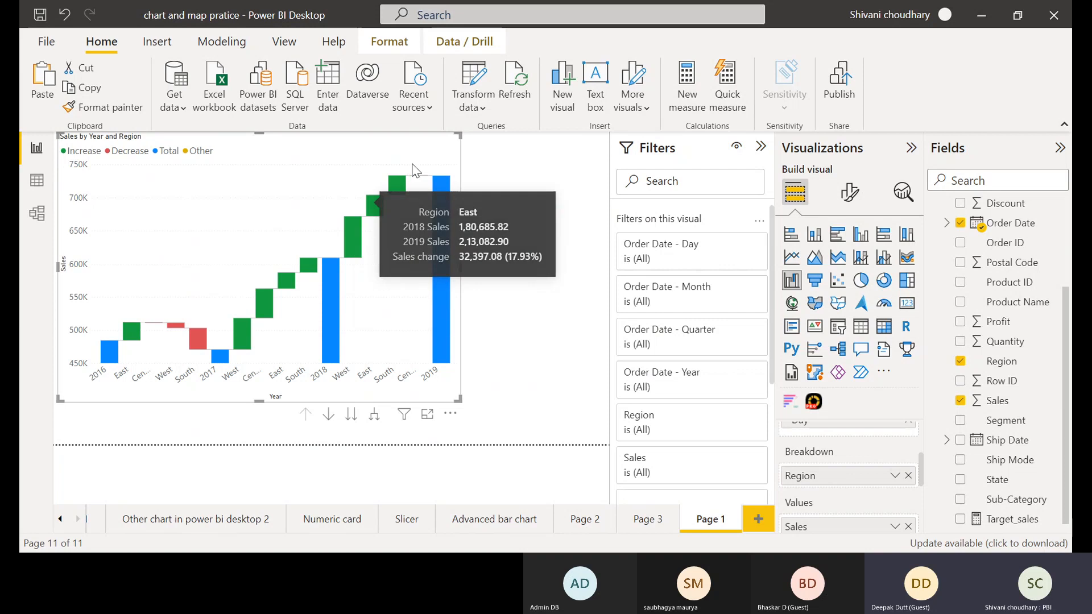
mouse_move(376, 210)
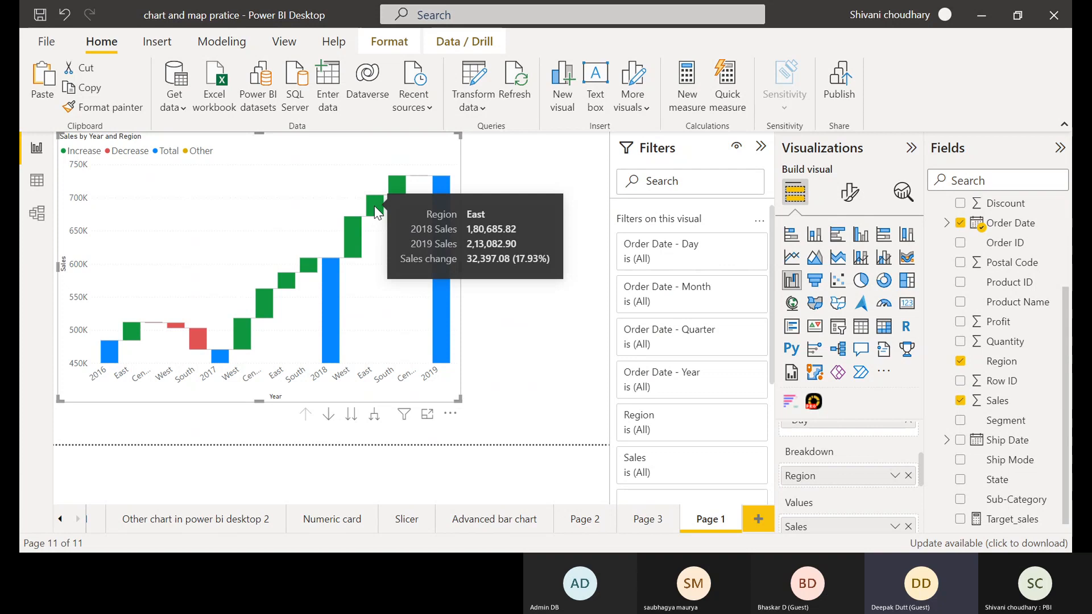
mouse_move(398, 186)
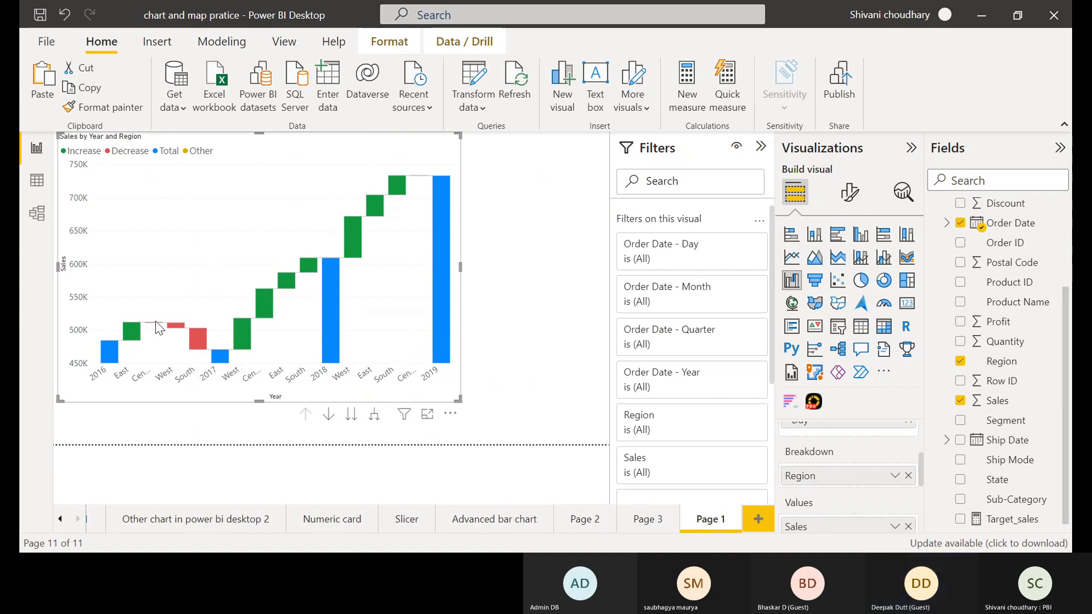
mouse_move(173, 330)
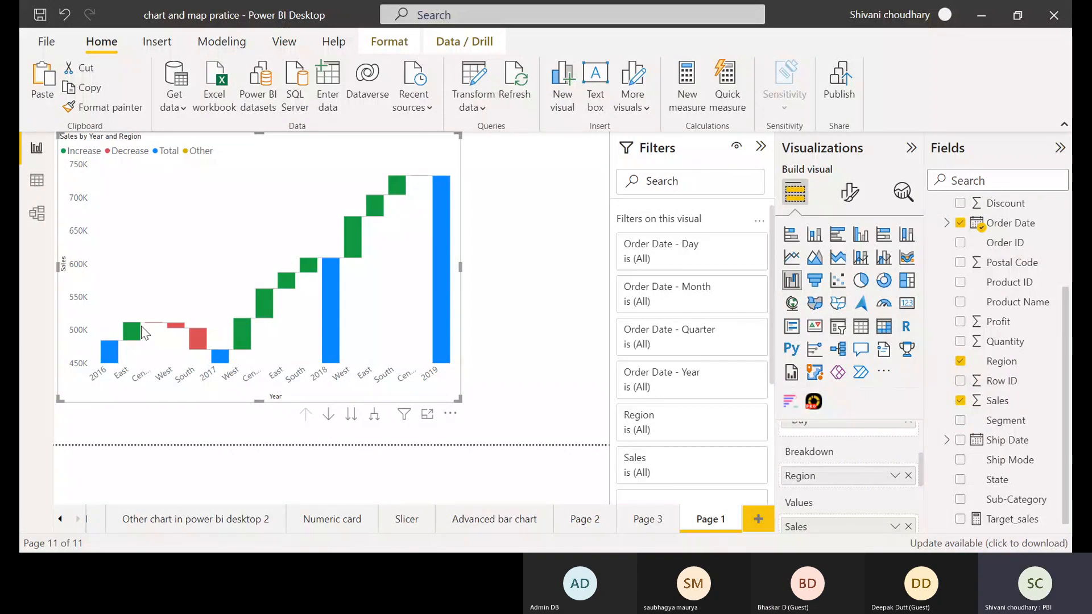
mouse_move(130, 335)
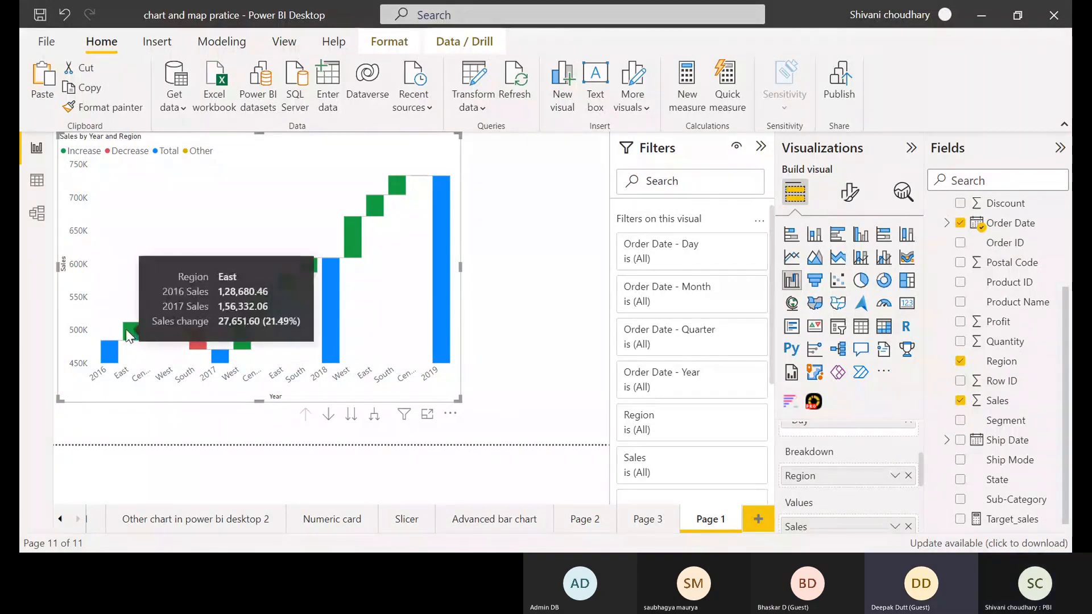
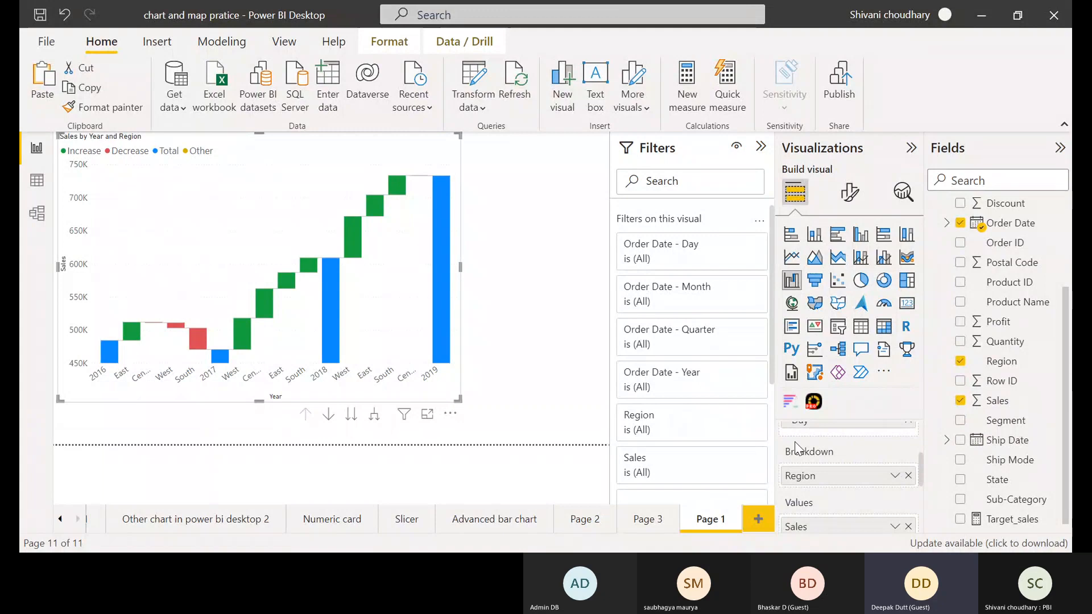
scroll(920, 439, "up", 3)
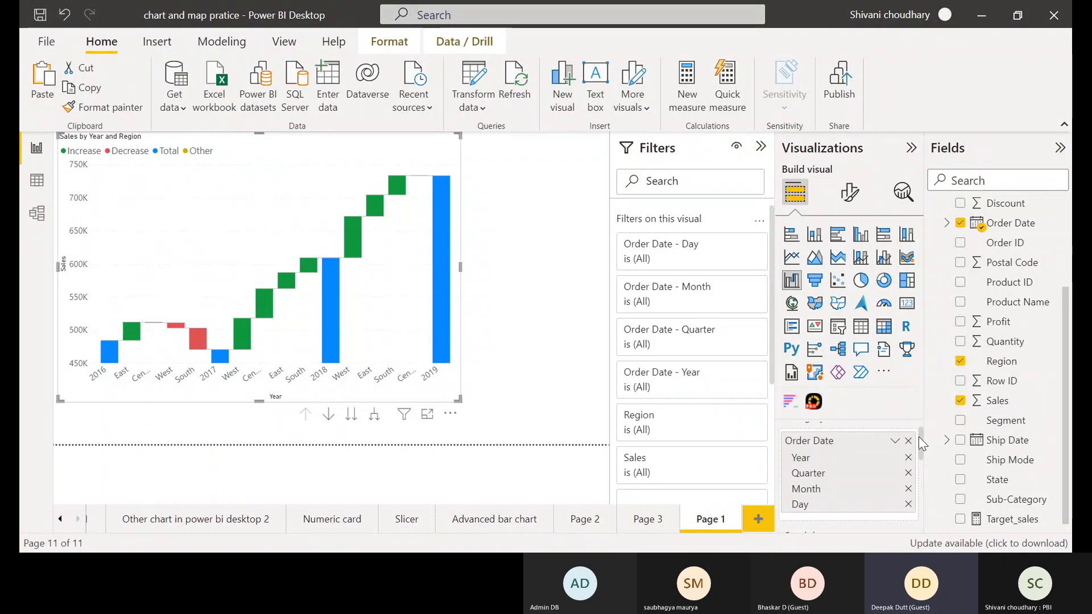
scroll(911, 464, "up", 1)
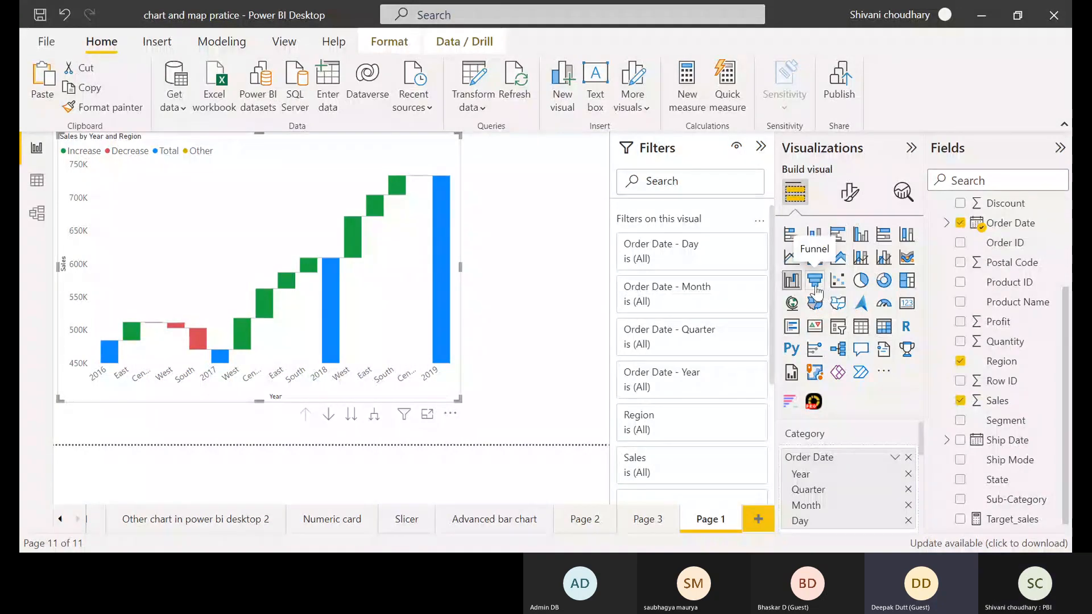
On the Chart page, select the Sales by Sub-Category funnel chart and cross-highlight the other visuals by Phones.
left_click(60, 520)
left_click(111, 519)
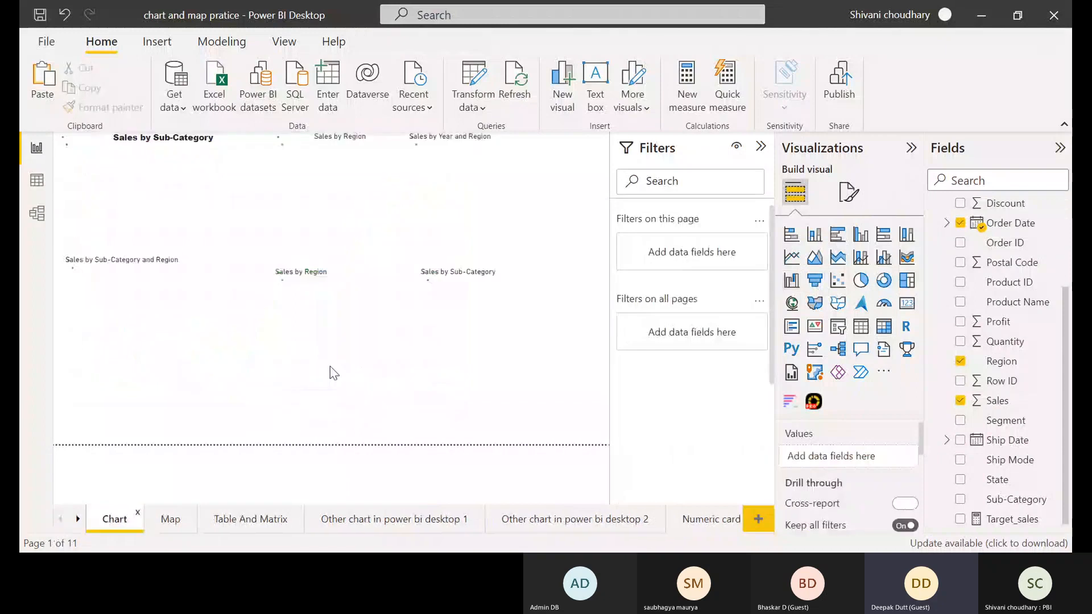
left_click(497, 368)
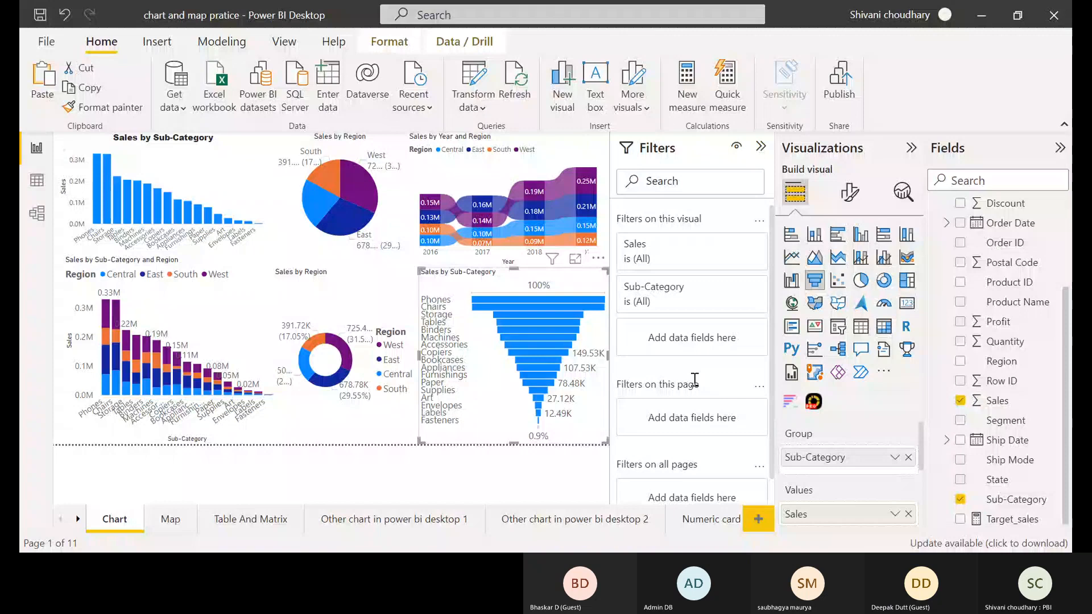
left_click(483, 302)
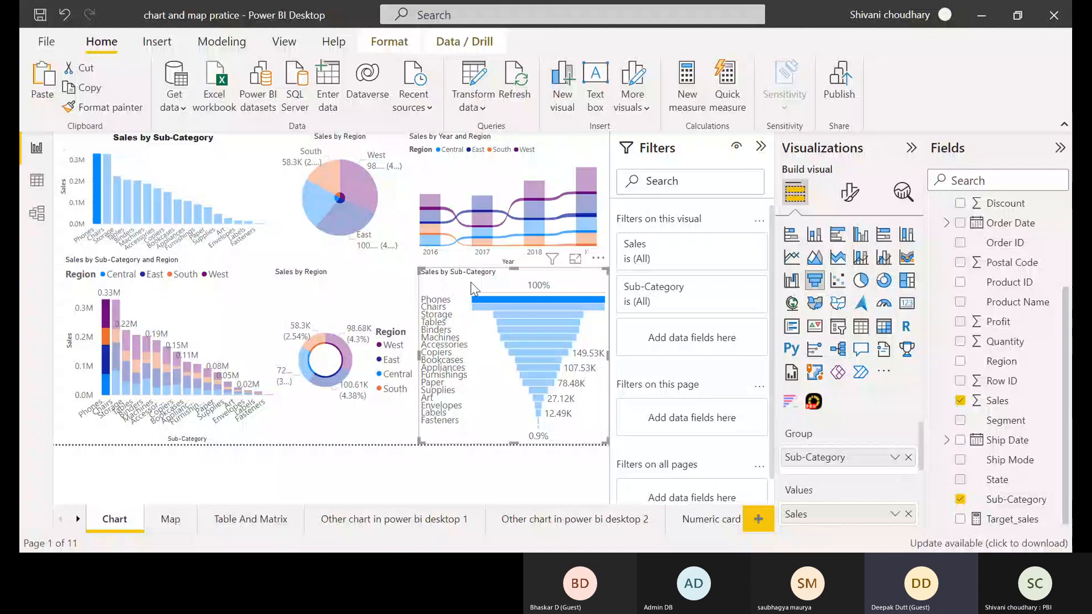
Clear the Phones highlight from the funnel chart and look through the Map, Table And Matrix and other chart pages of the report.
left_click(475, 290)
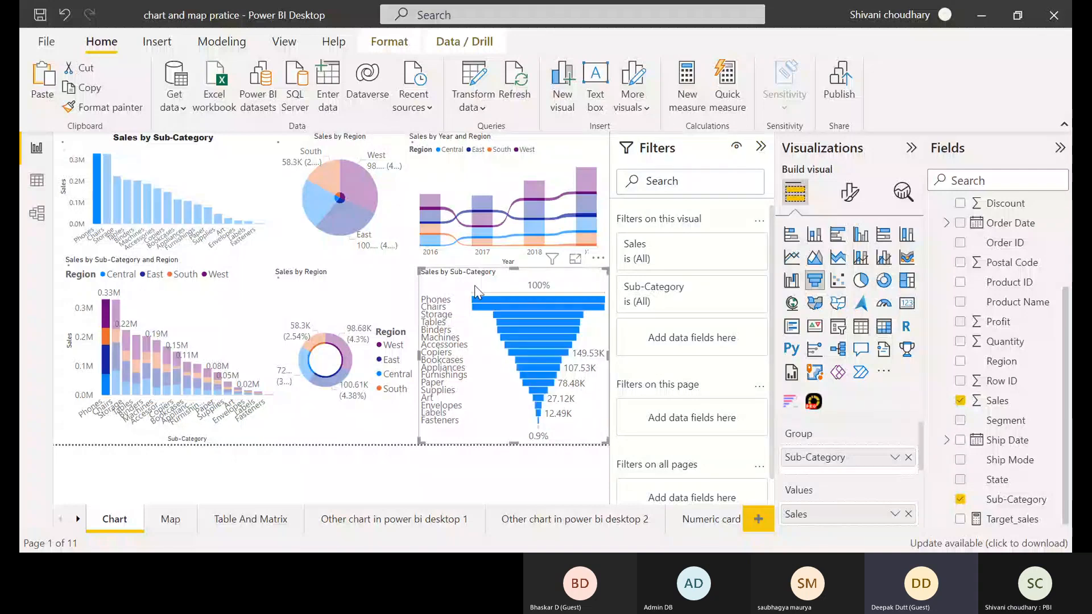
mouse_move(521, 299)
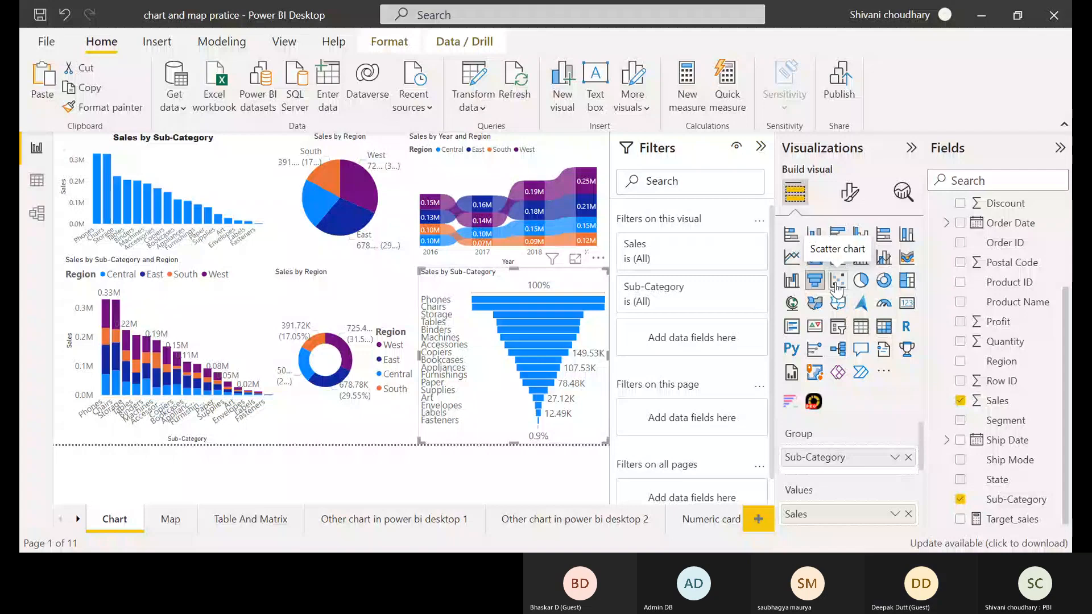
left_click(574, 519)
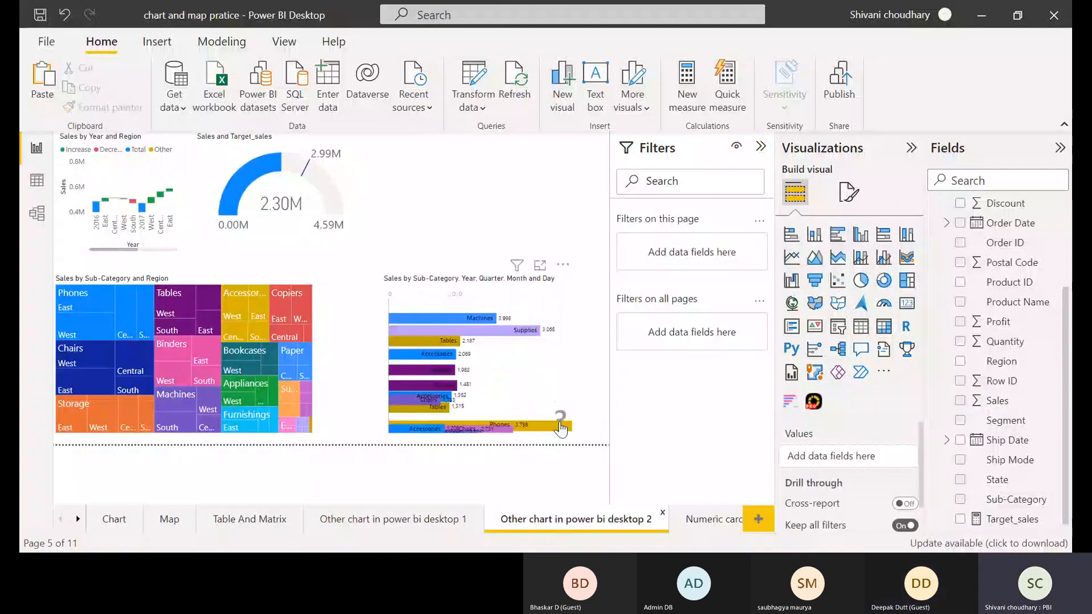
left_click(415, 513)
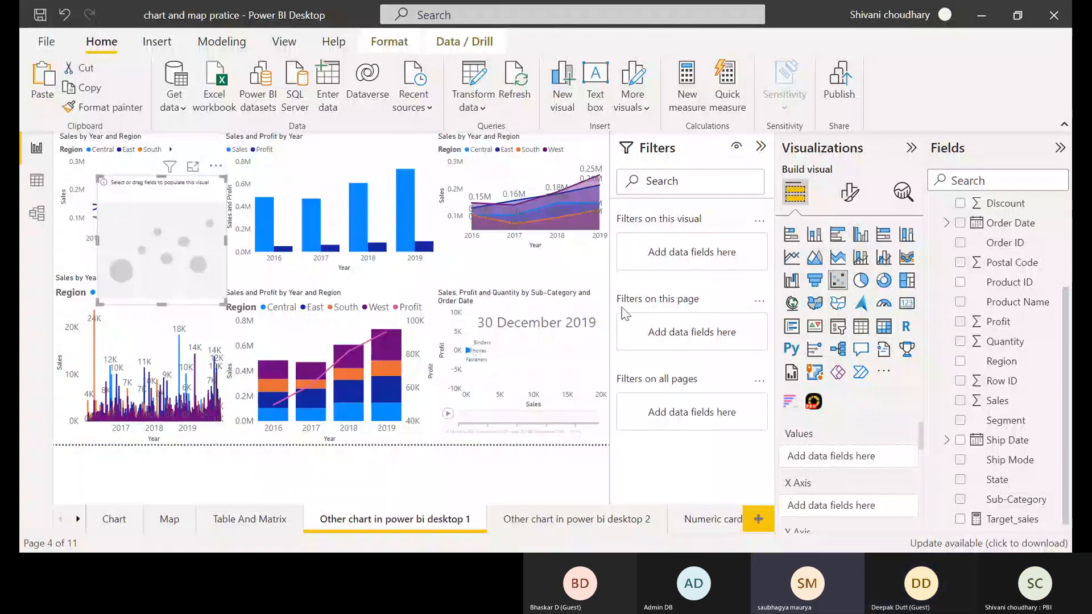
left_click(229, 519)
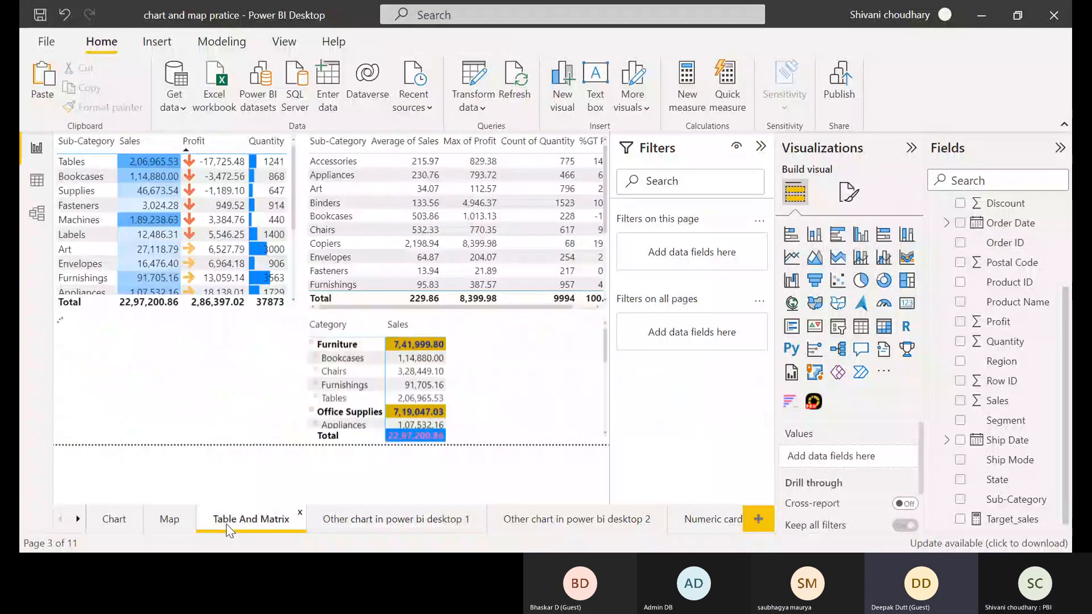
left_click(165, 521)
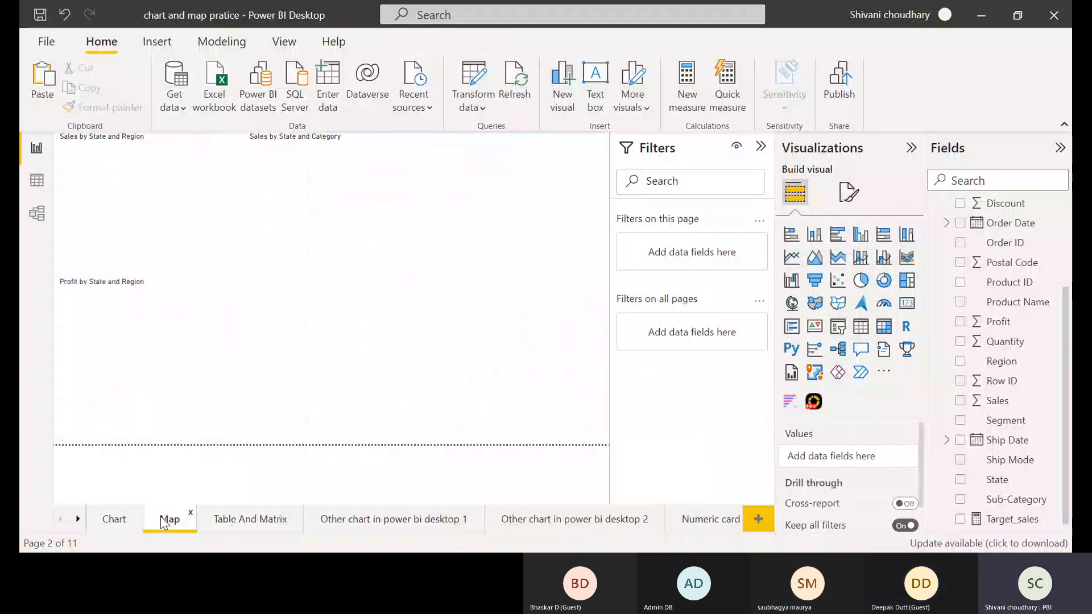
left_click(393, 520)
left_click(540, 521)
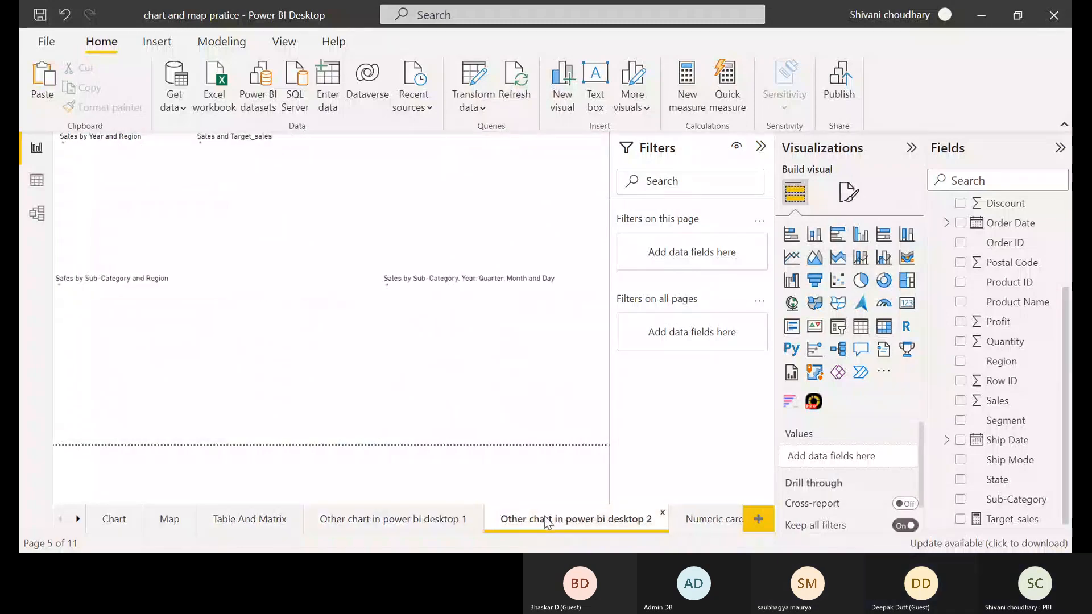
Insert an empty scatter chart on a new report page.
left_click(701, 522)
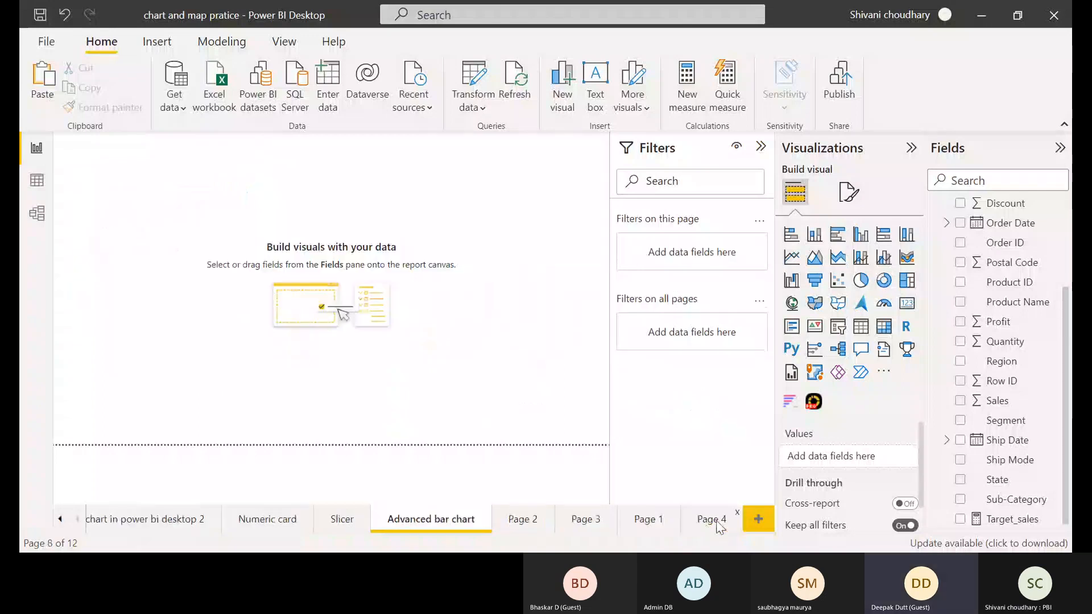
left_click(711, 519)
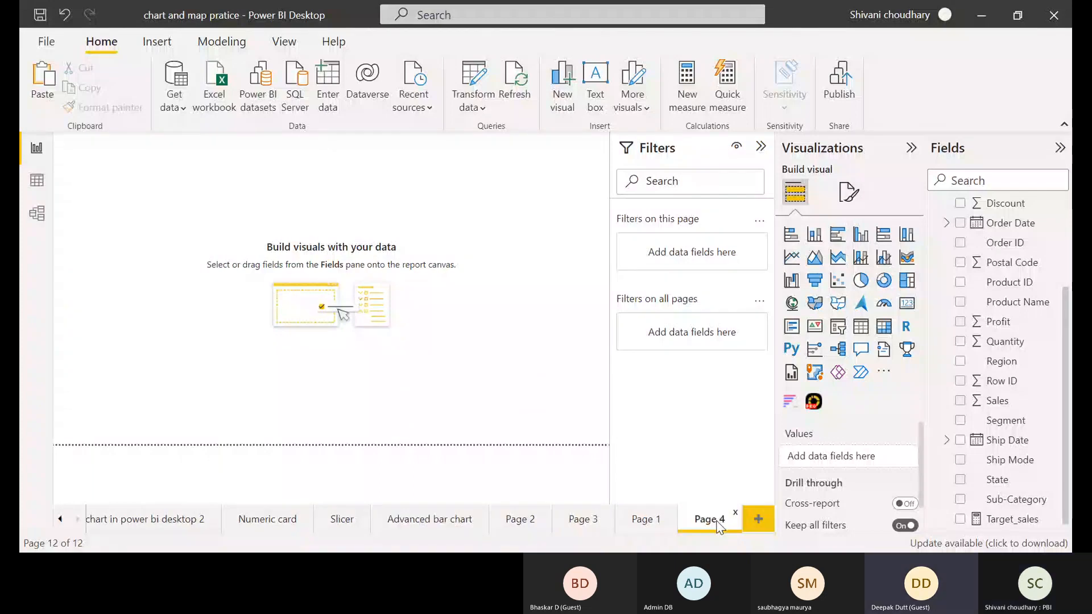
left_click(835, 281)
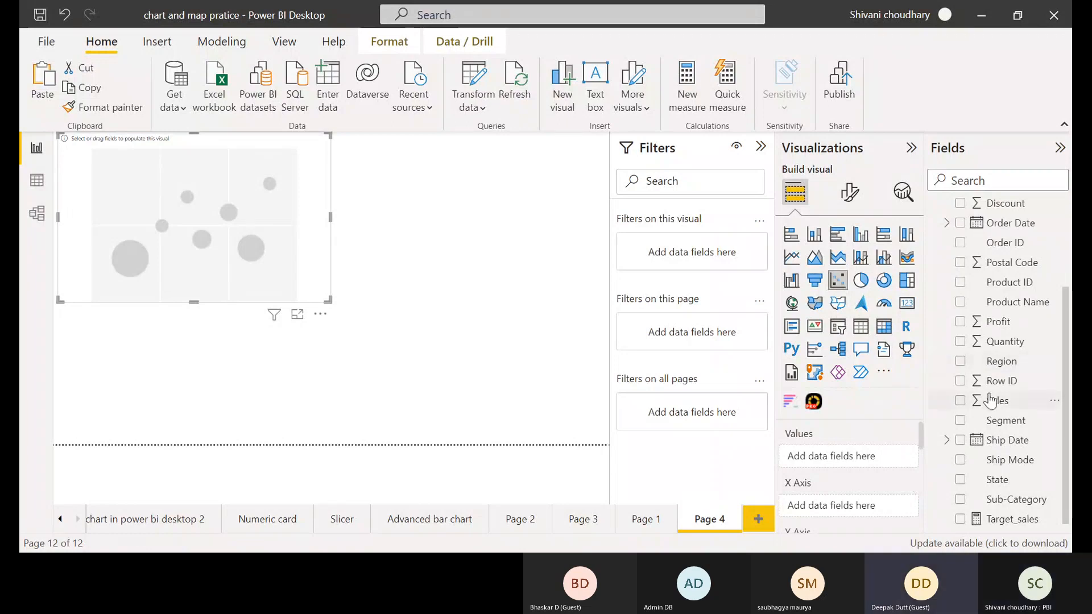
Assign Sales to the scatter chart's X axis and Profit to its Y axis.
left_click_drag(990, 401, 839, 502)
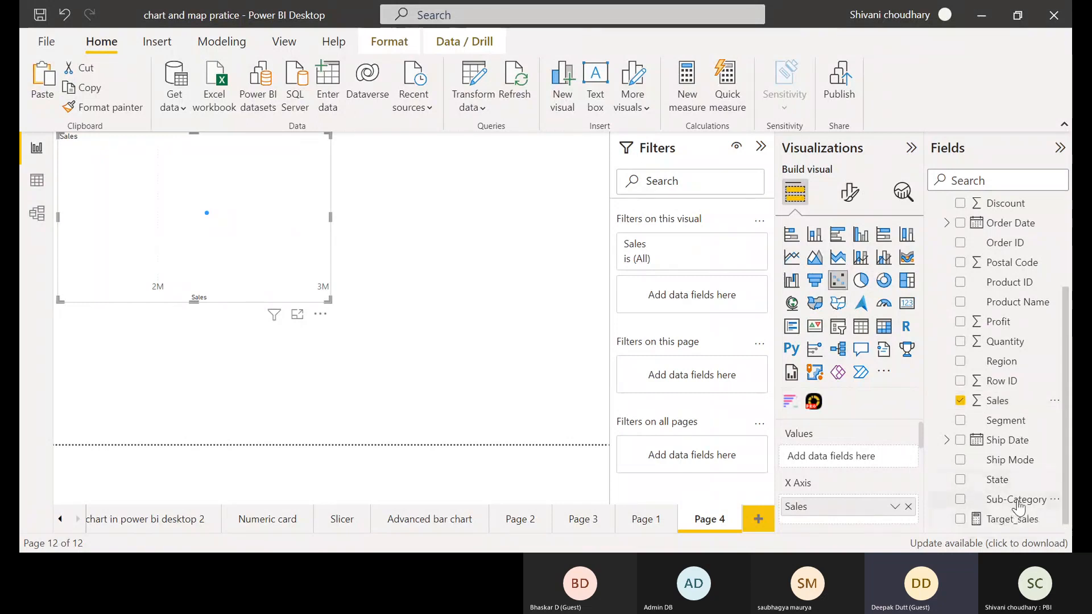
scroll(923, 455, "down", 4)
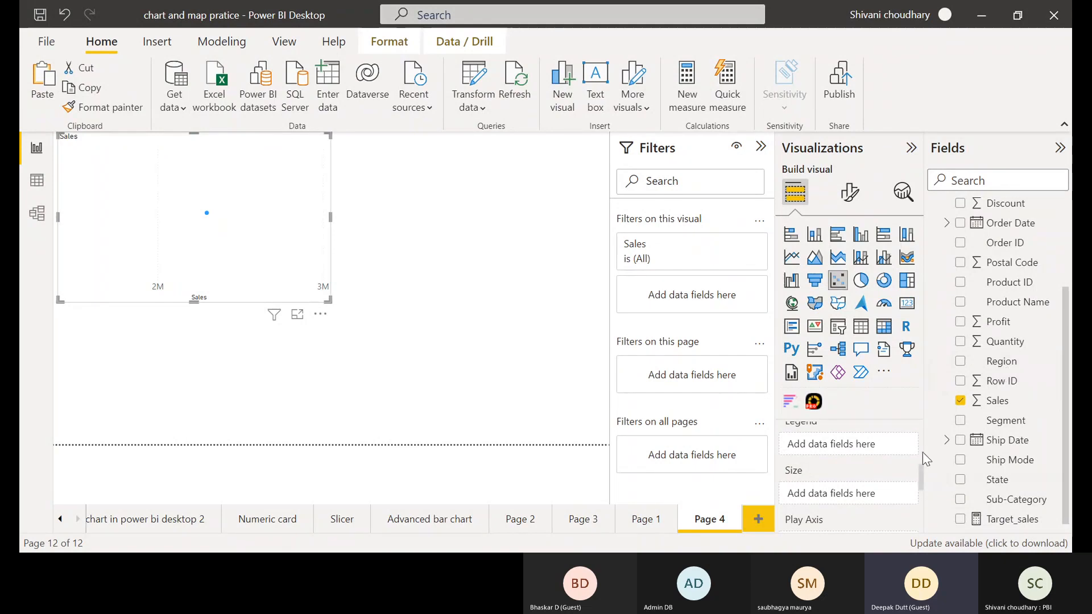
scroll(921, 454, "up", 1)
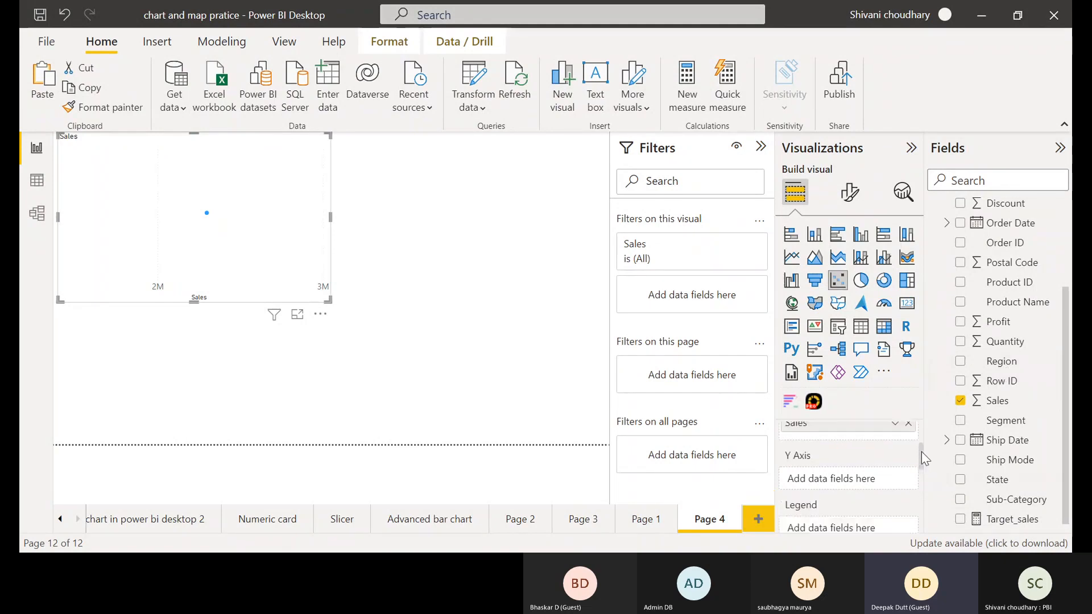
left_click_drag(1013, 324, 858, 479)
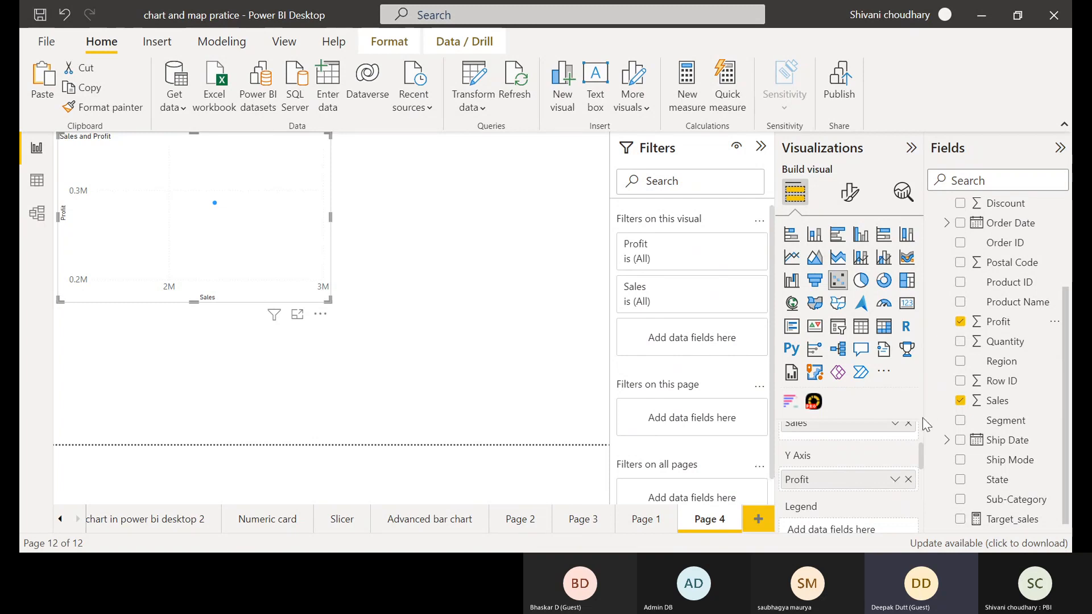
Break the scatter chart down by Sub-Category in its values, and replace that field with Segment.
scroll(923, 424, "up", 3)
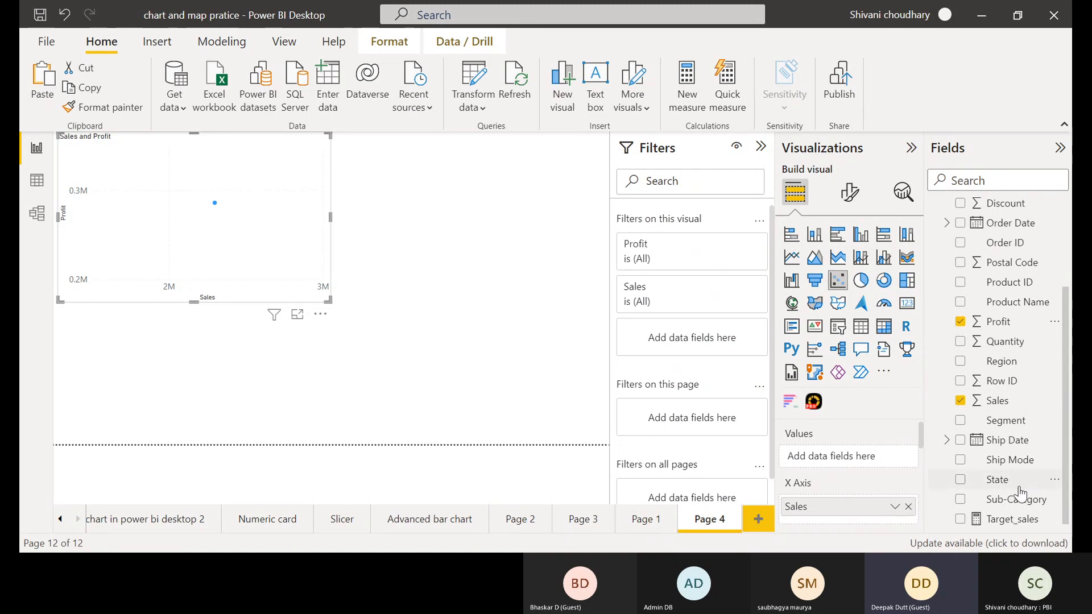
left_click_drag(1016, 505, 863, 464)
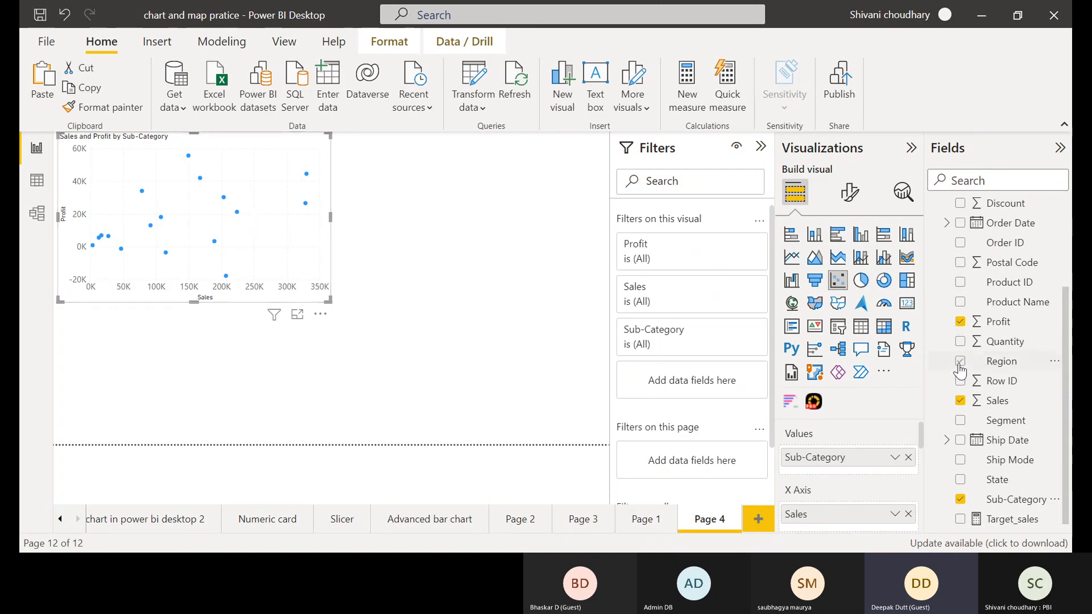
left_click(908, 457)
left_click_drag(1026, 421, 839, 455)
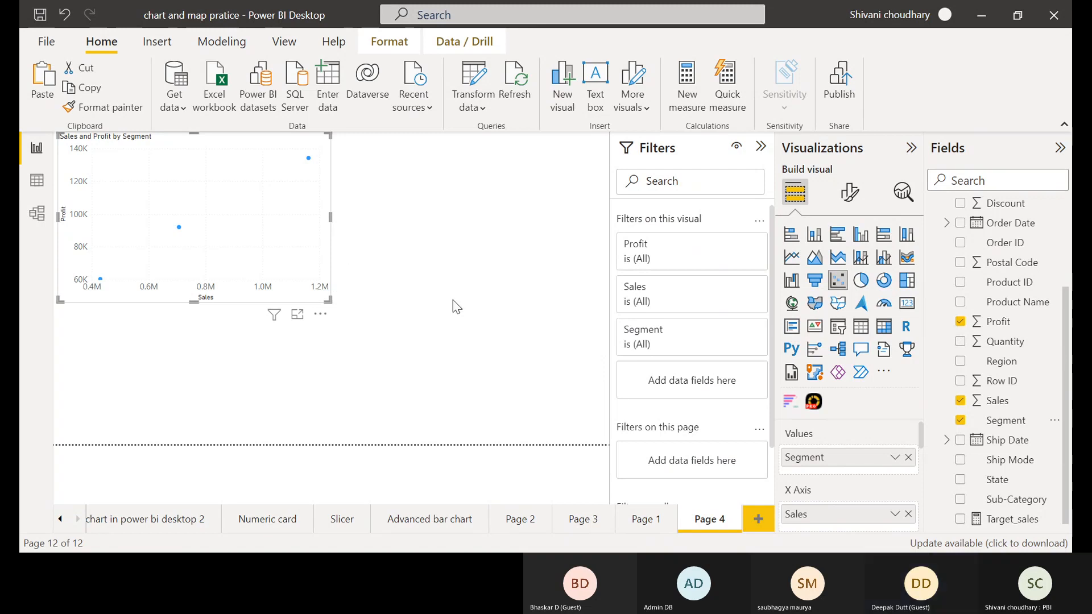
Enlarge the scatter chart and set Quantity as the bubble size.
scroll(917, 455, "down", 3)
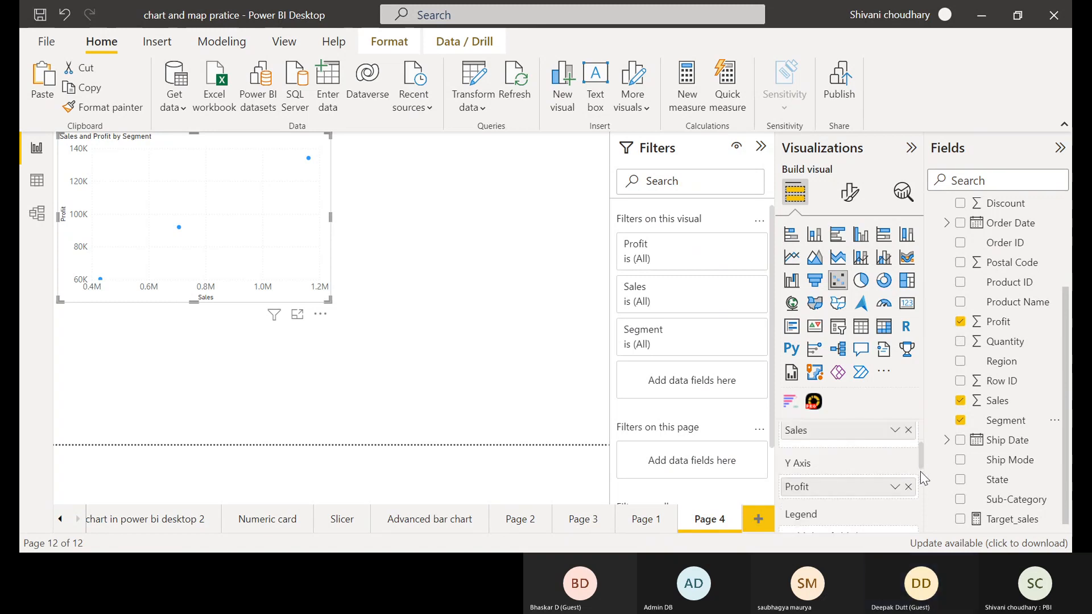
scroll(924, 478, "down", 3)
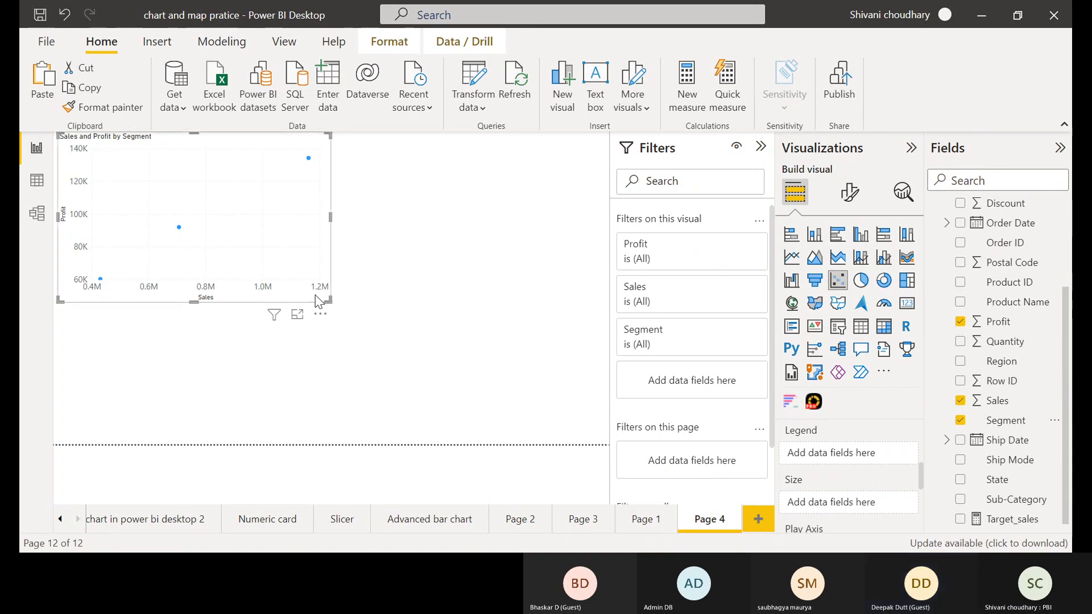
left_click_drag(329, 297, 414, 373)
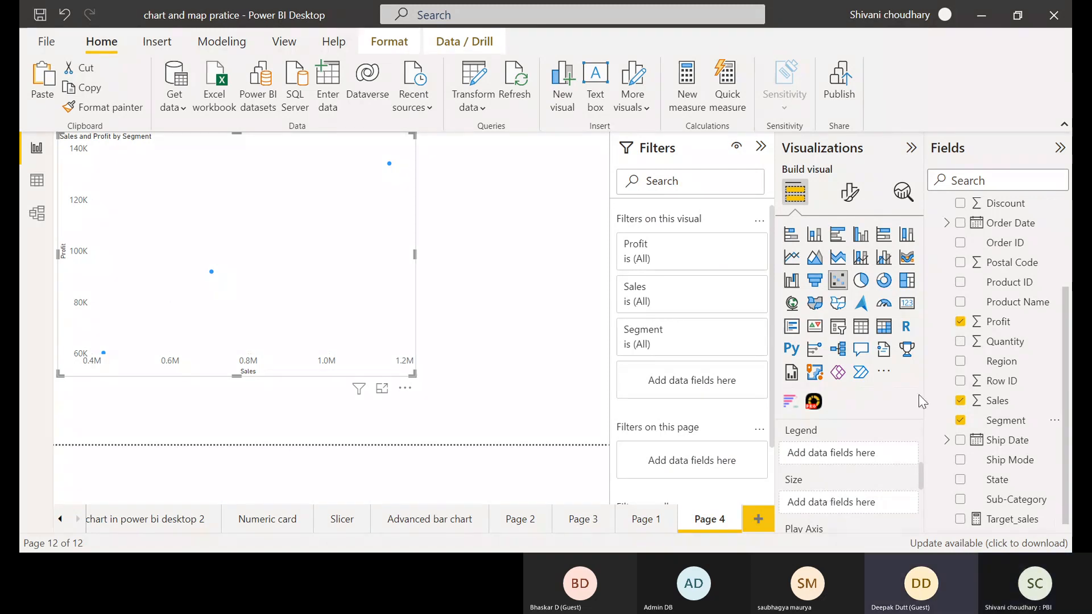
left_click_drag(999, 344, 844, 509)
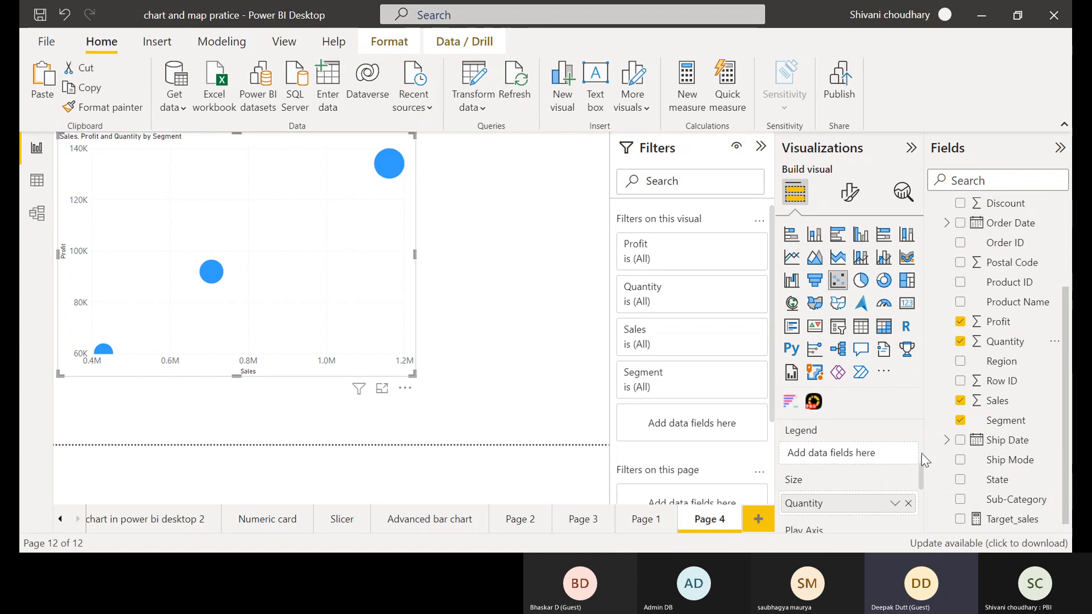
Replace Segment with Sub-Category in the scatter chart's values.
scroll(918, 455, "up", 3)
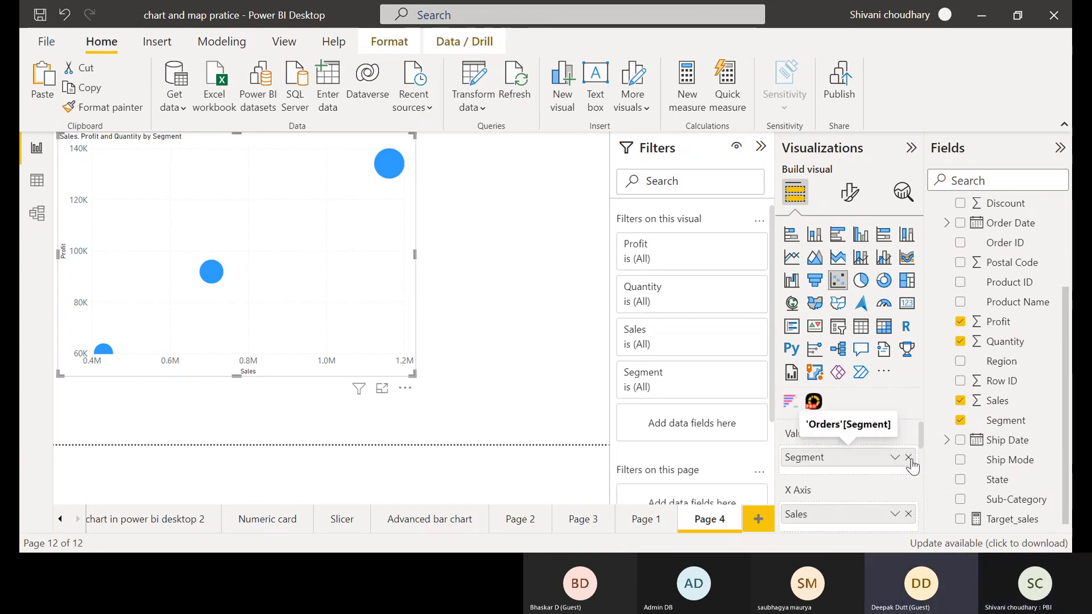
left_click(908, 458)
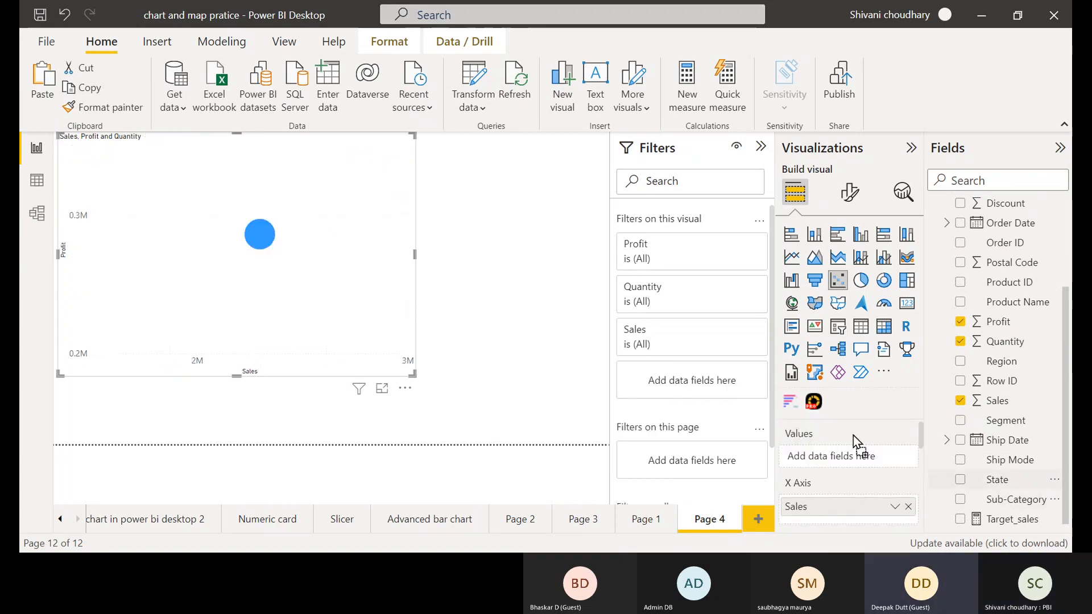
left_click_drag(837, 462, 836, 458)
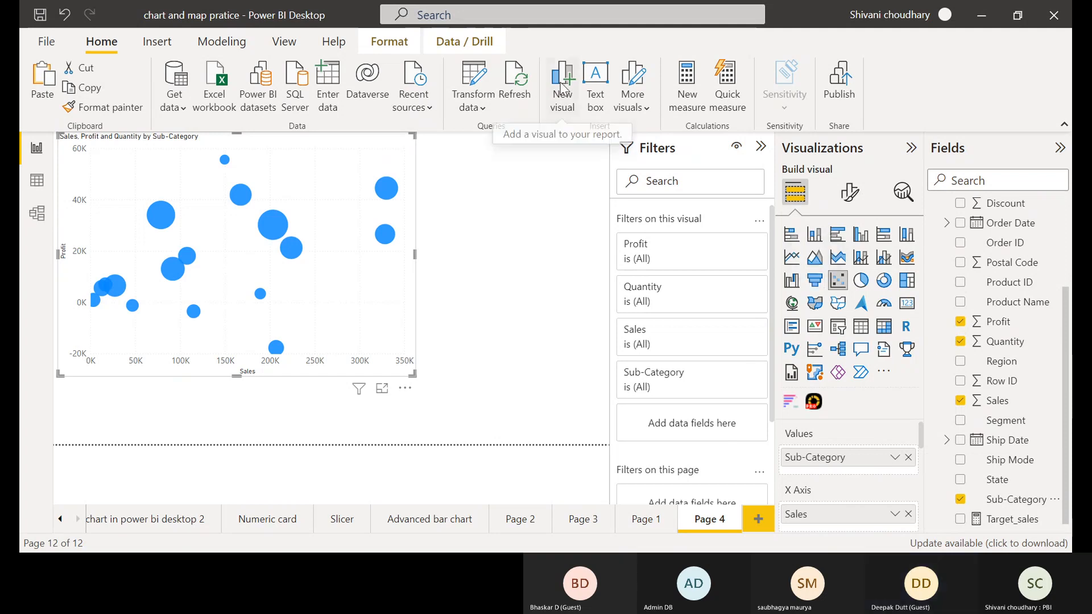
Insert a straight line shape on the scatter chart's page.
mouse_move(279, 345)
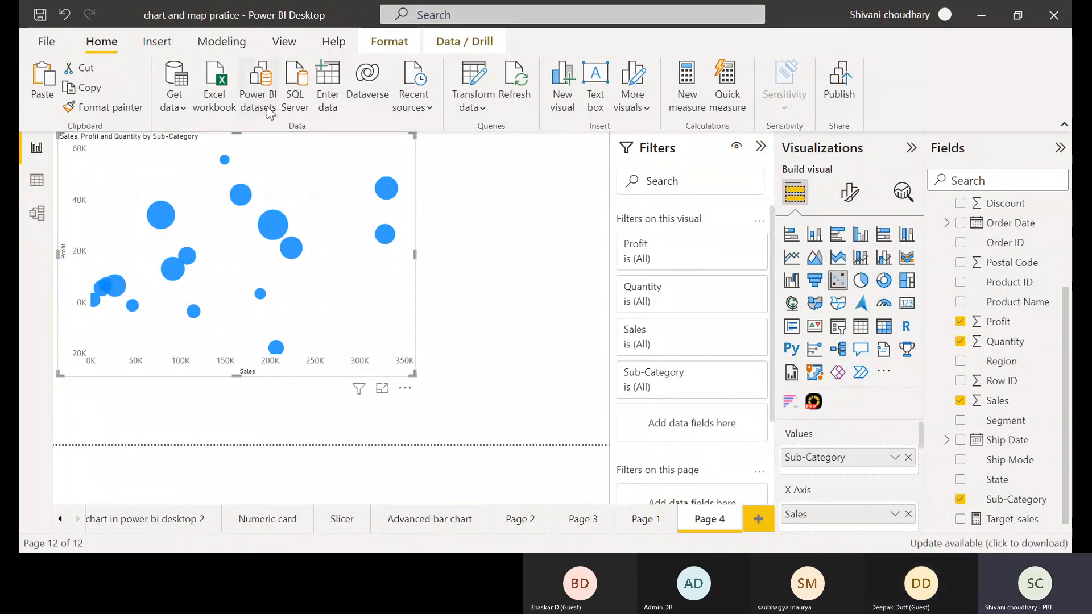
left_click(157, 42)
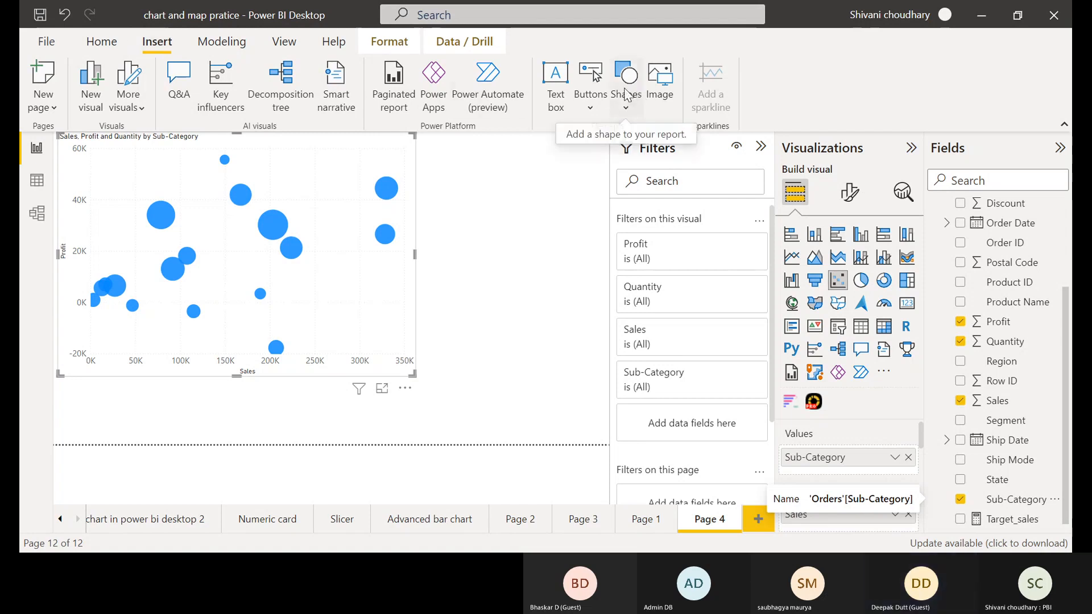
left_click(634, 114)
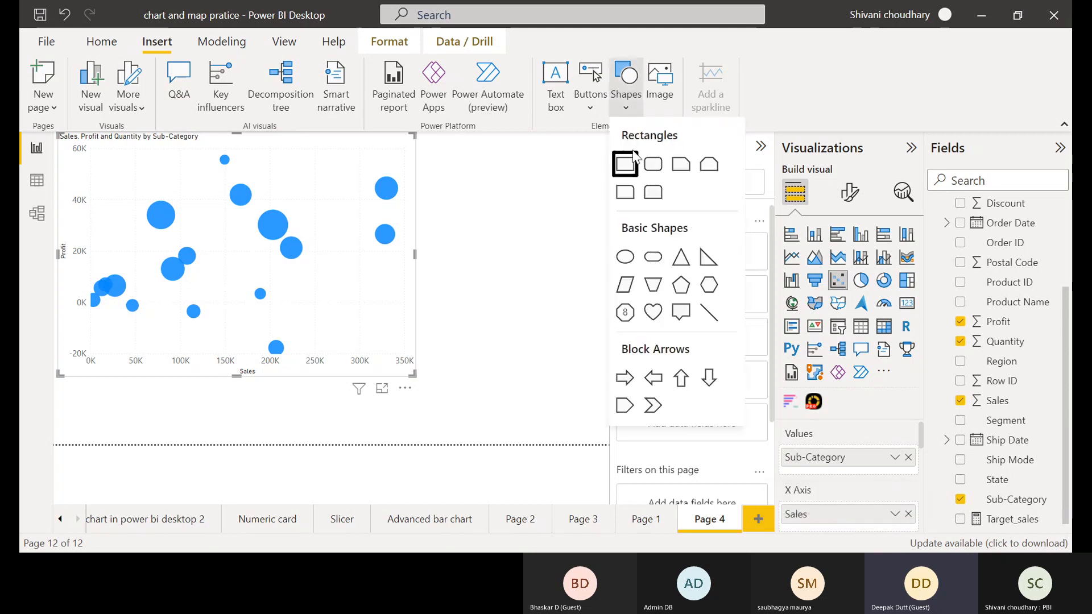
left_click(718, 323)
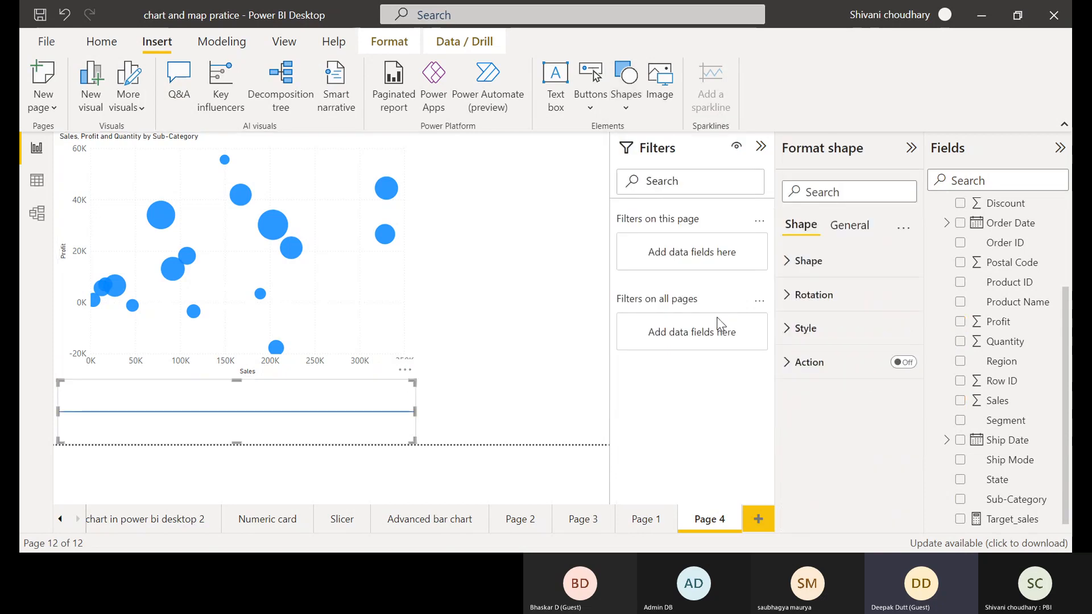
right_click(249, 411)
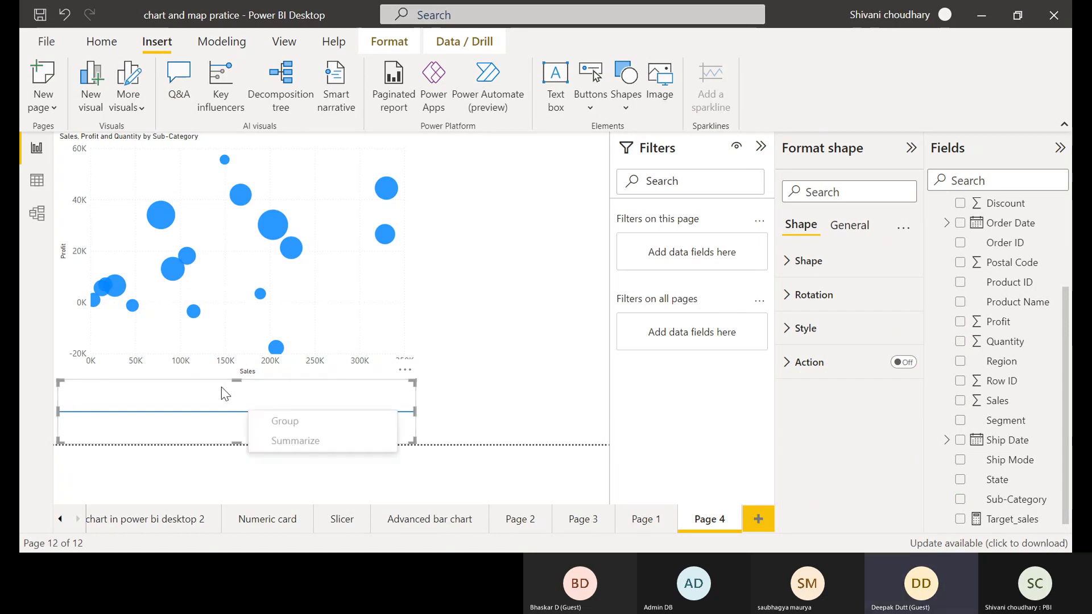
left_click(287, 157)
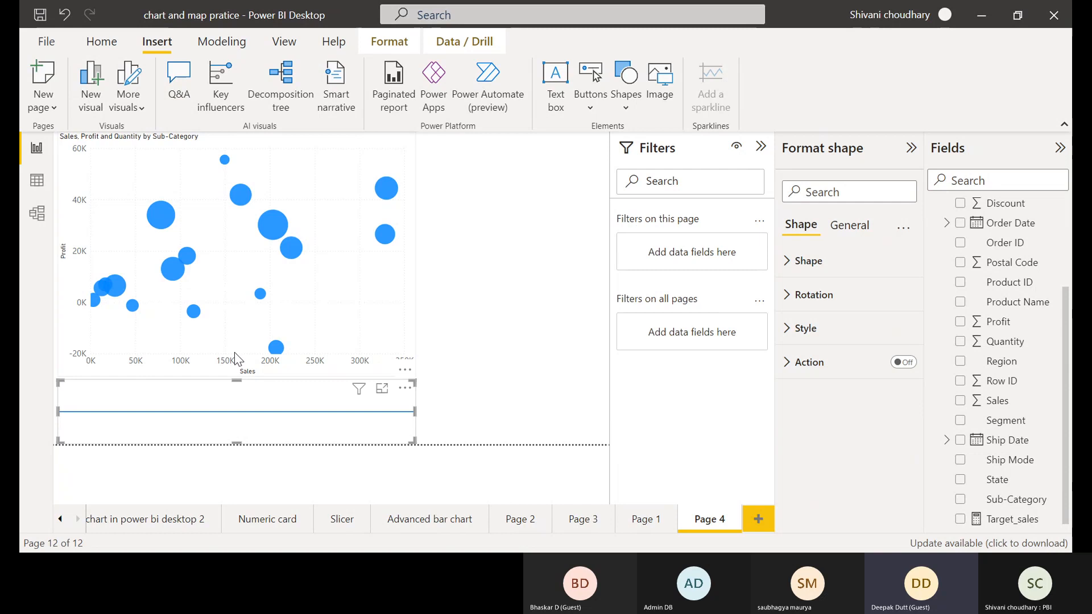
Move the line over the scatter chart so it crosses the plot horizontally just below the 20K profit level.
left_click_drag(292, 400, 370, 339)
left_click_drag(369, 185, 229, 123)
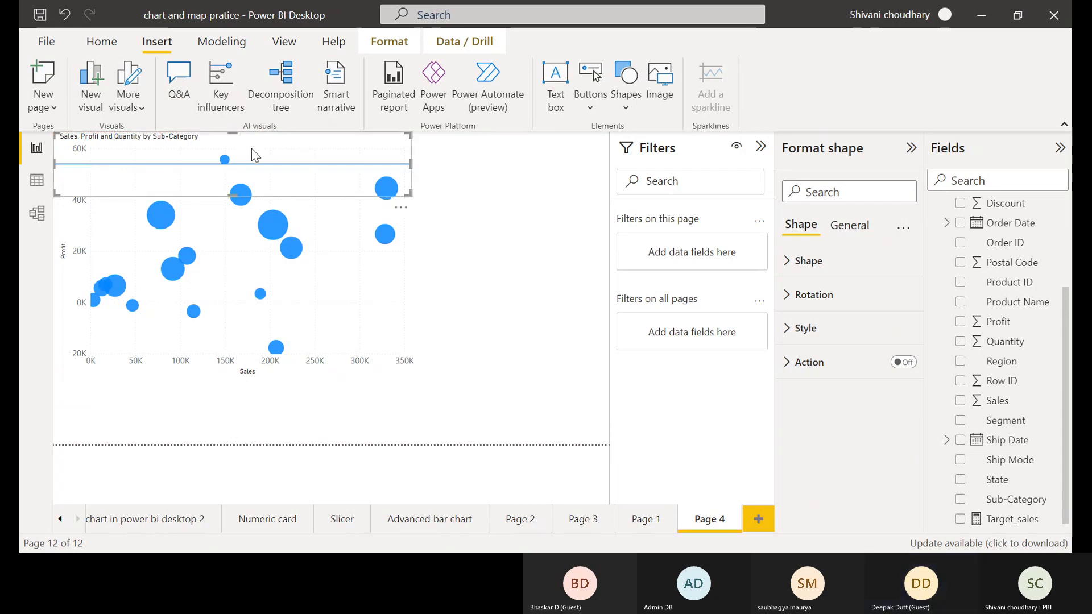
left_click_drag(252, 148, 248, 247)
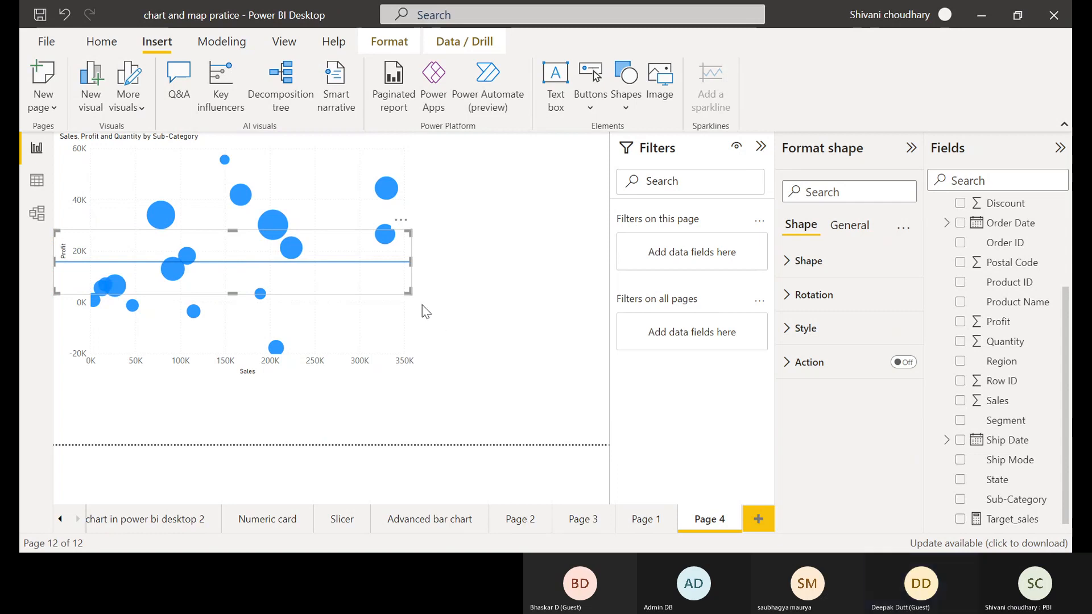
left_click(313, 211)
left_click(535, 207)
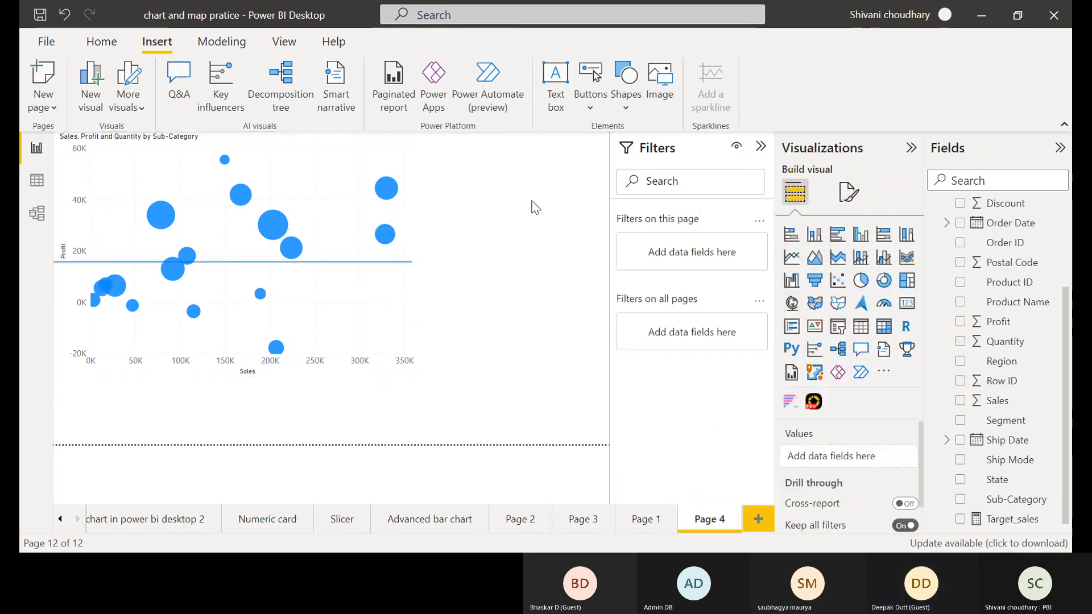
Duplicate the Sales, Profit and Quantity by Sub-Category scatter chart and place the copy to the right of the original.
left_click(333, 237)
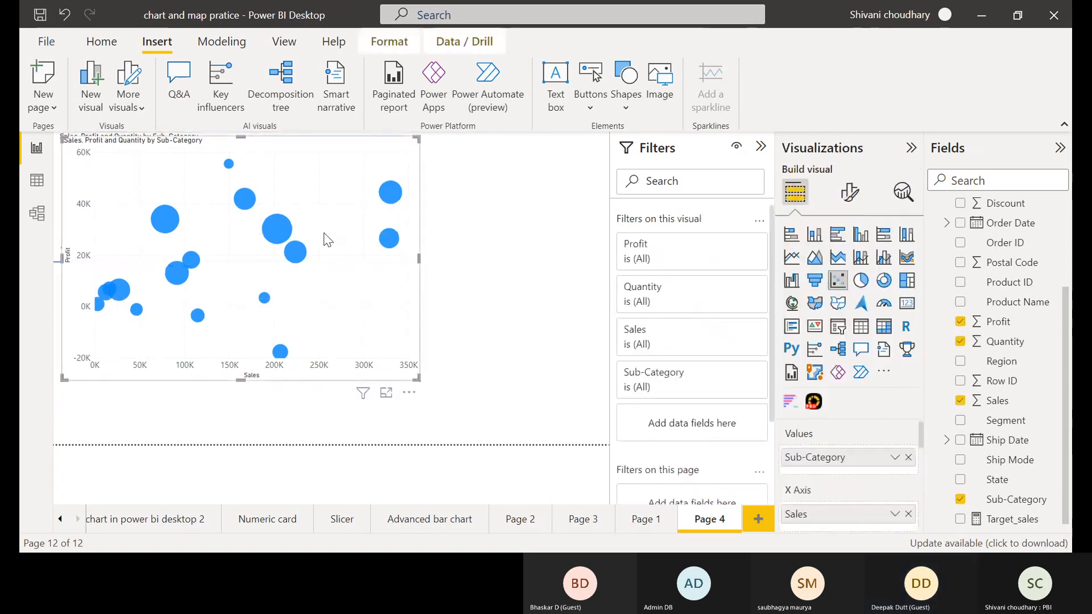
left_click_drag(324, 234, 578, 237)
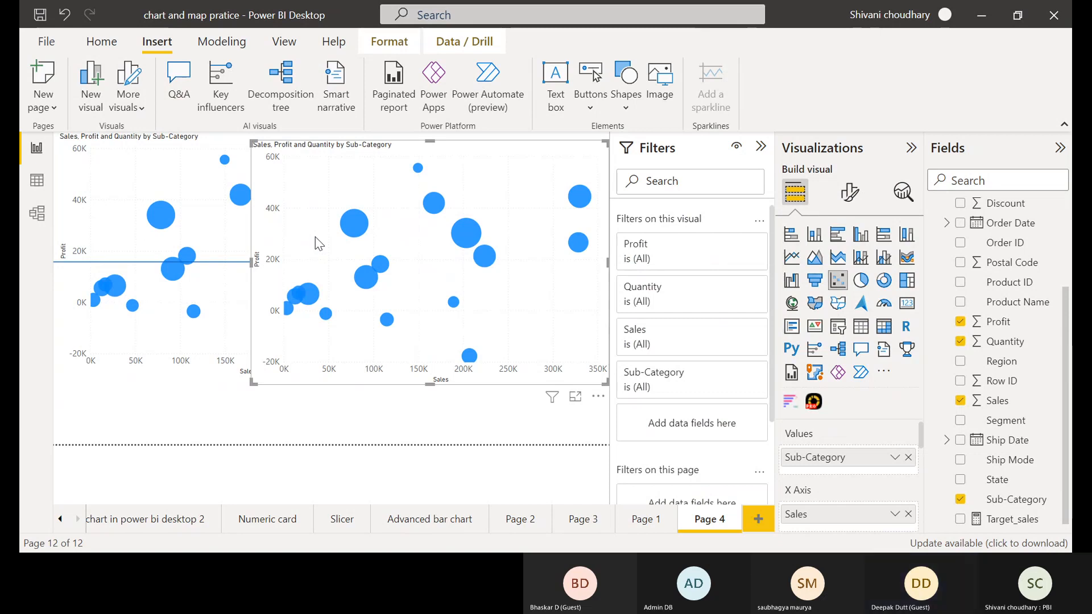
Delete the duplicated scatter chart and paste a copy of the horizontal line just below the original line.
key("Delete")
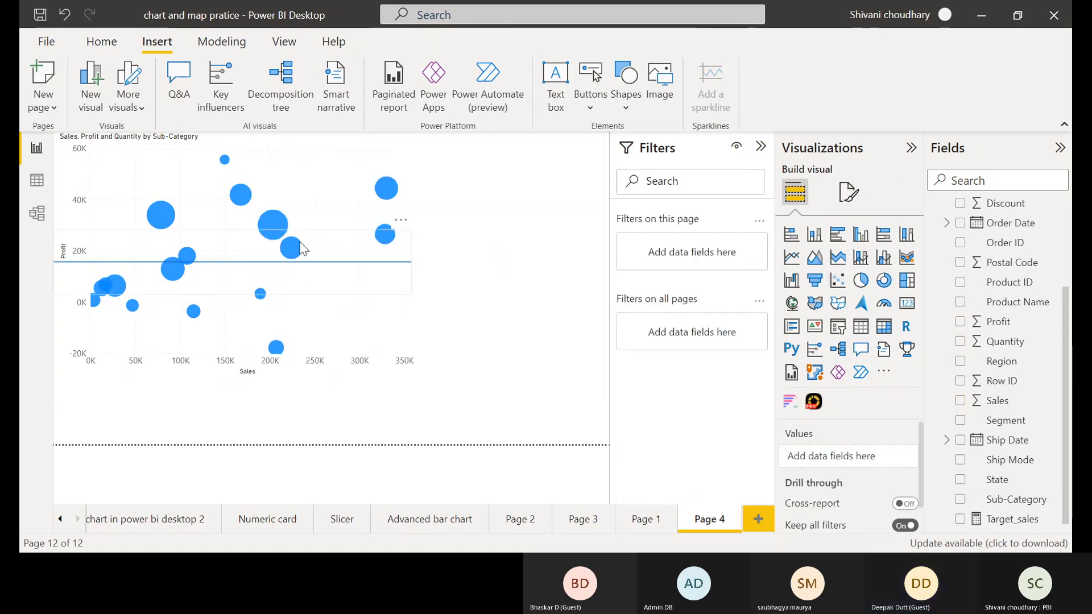
left_click(276, 274)
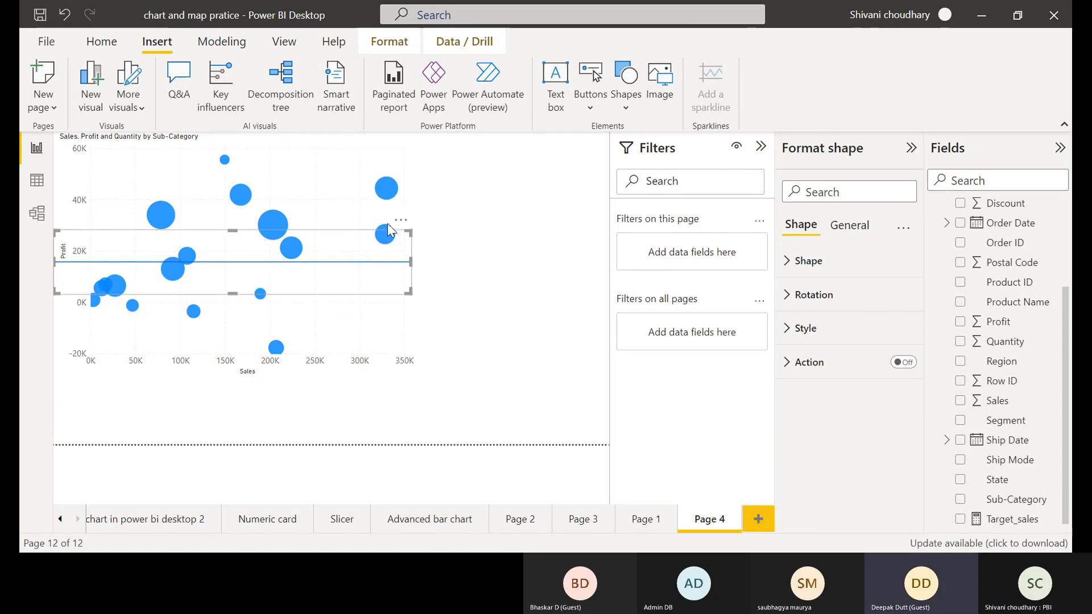
key("ctrl+v")
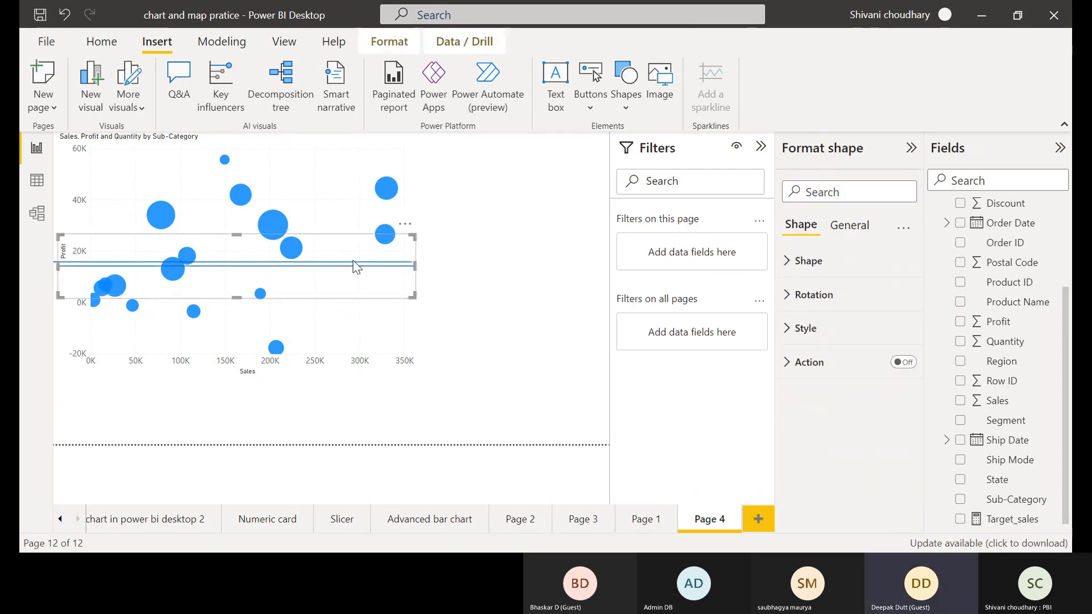
mouse_move(284, 256)
left_mouse_down()
mouse_move(483, 206)
mouse_move(263, 258)
left_mouse_up()
right_click(264, 259)
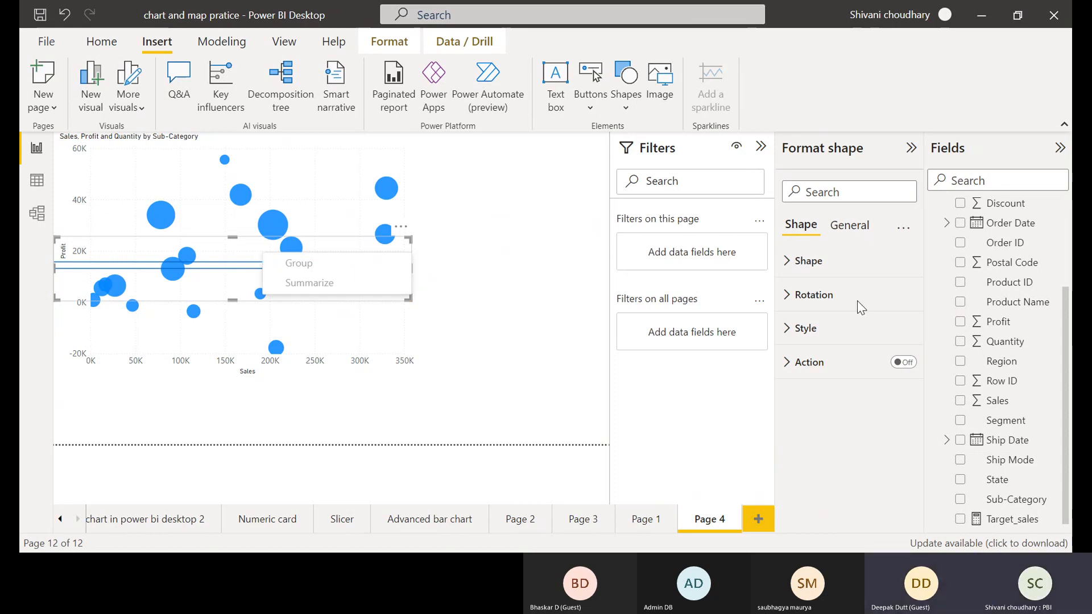
Set the overall rotation of the copied line to 90° so it stands vertically on the scatter chart.
left_click(802, 296)
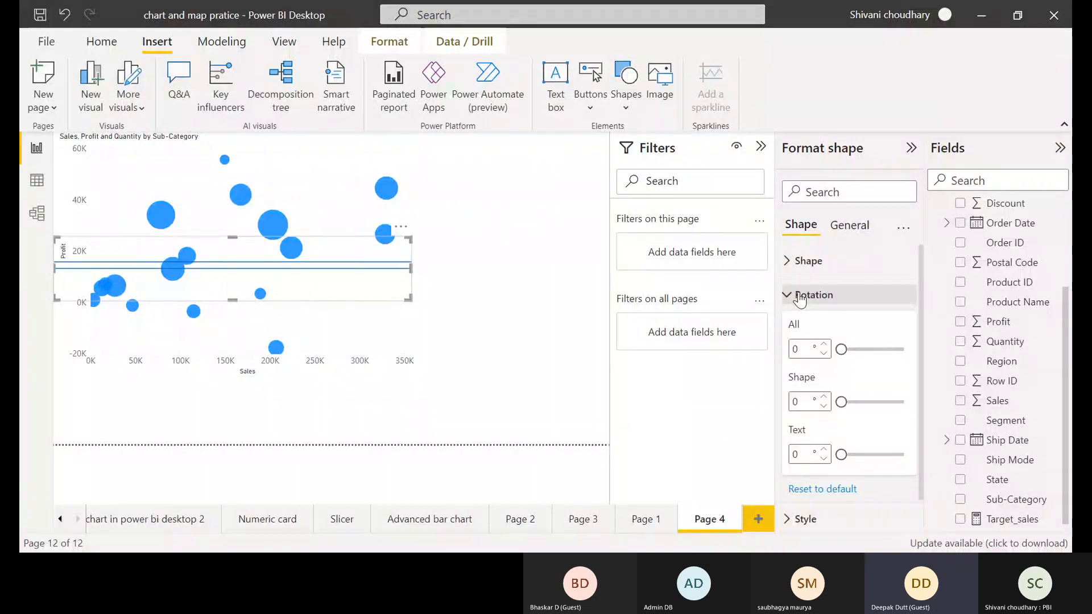
left_click(806, 349)
key("BackSpace")
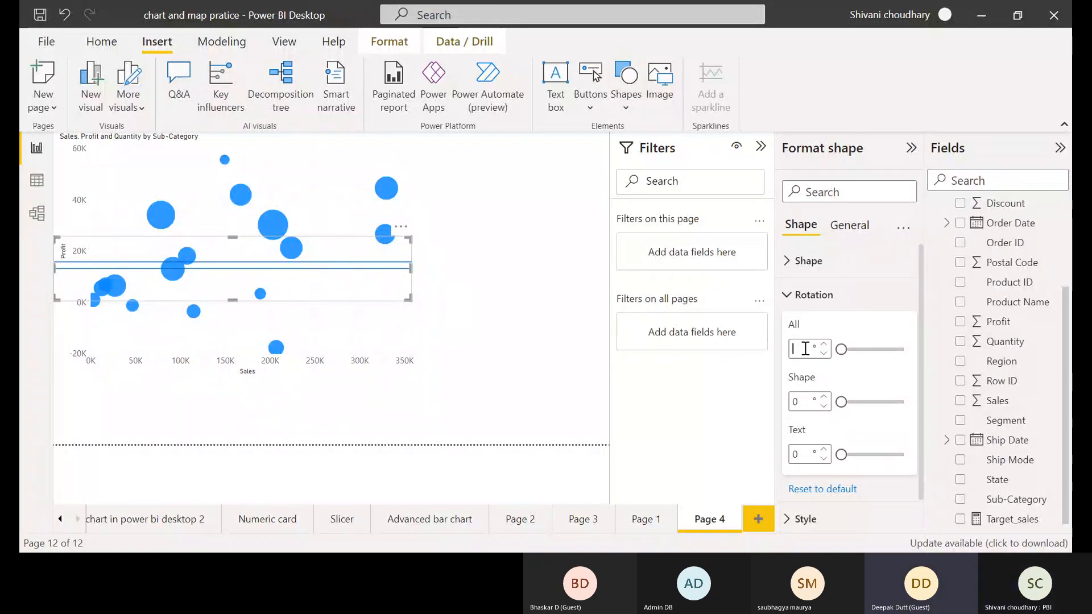
type("90")
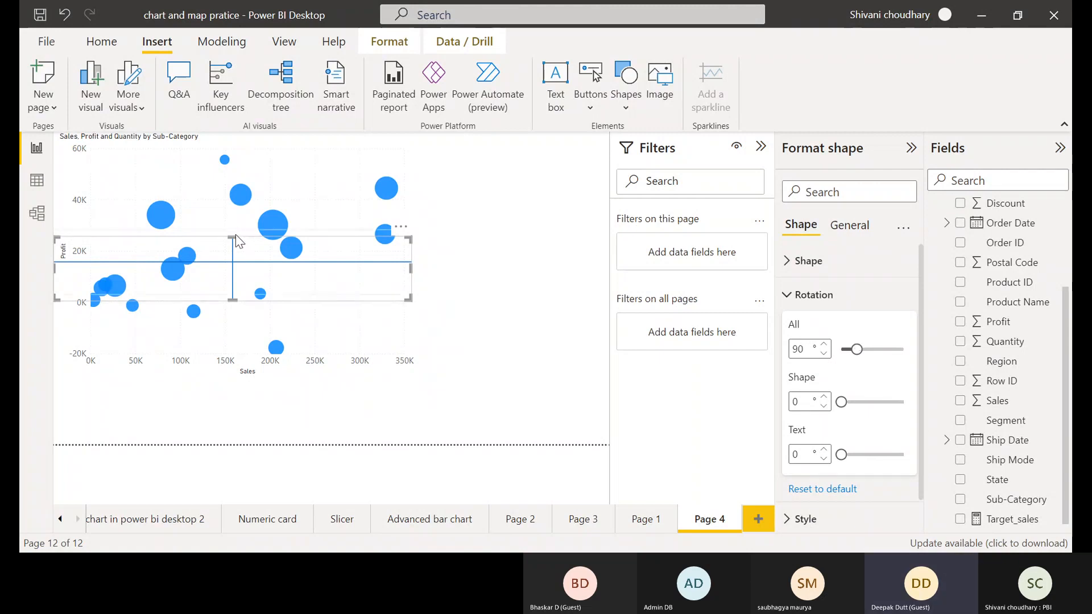
Enlarge the horizontal line's frame and position it so the line crosses the vertical line near its middle.
left_click_drag(232, 239, 252, 189)
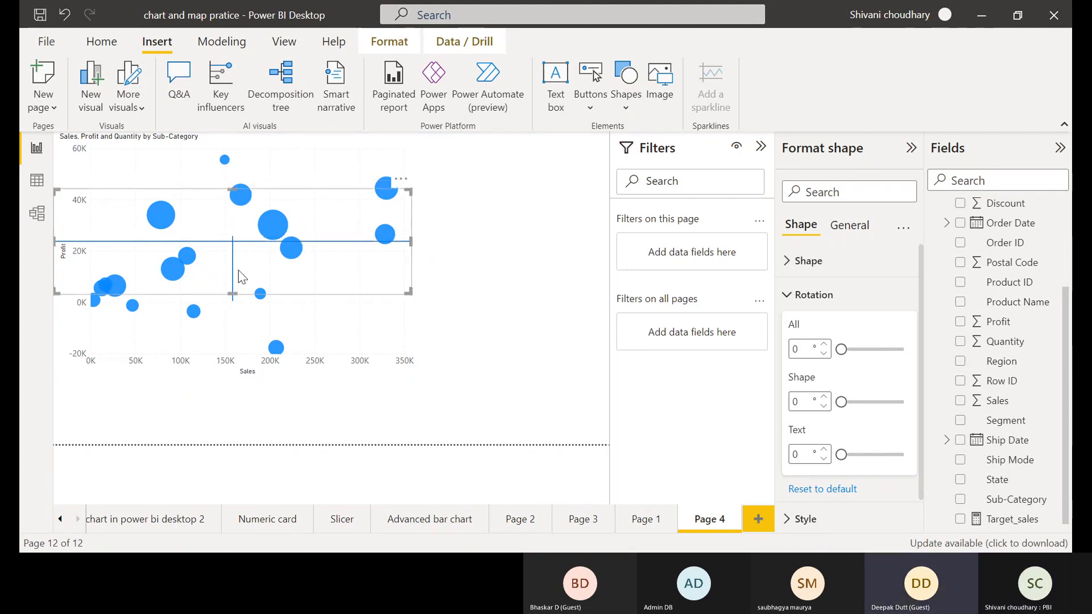
left_click_drag(238, 270, 233, 305)
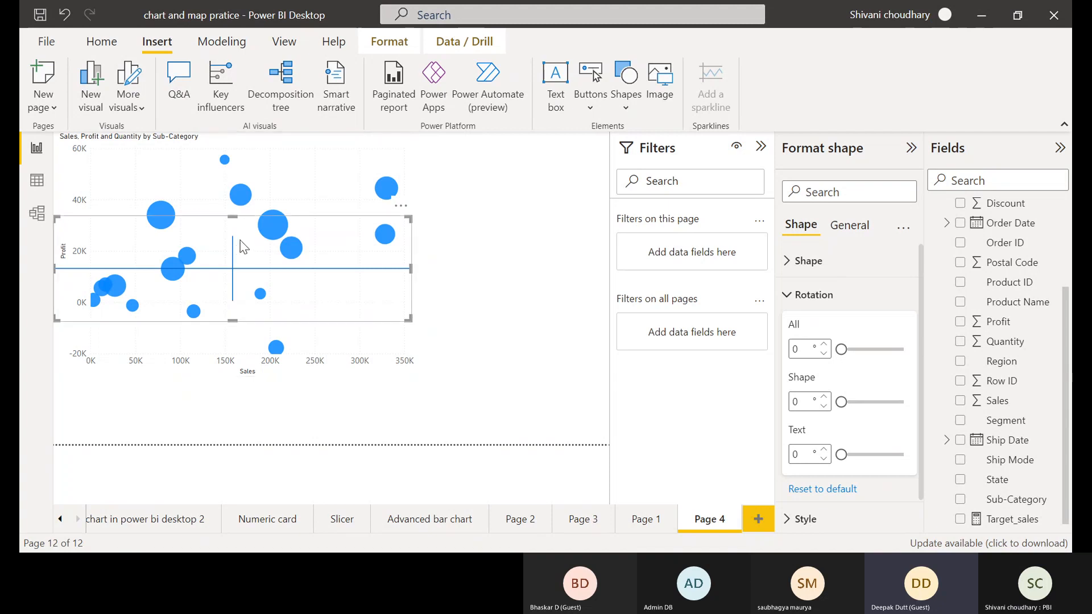
left_click(514, 249)
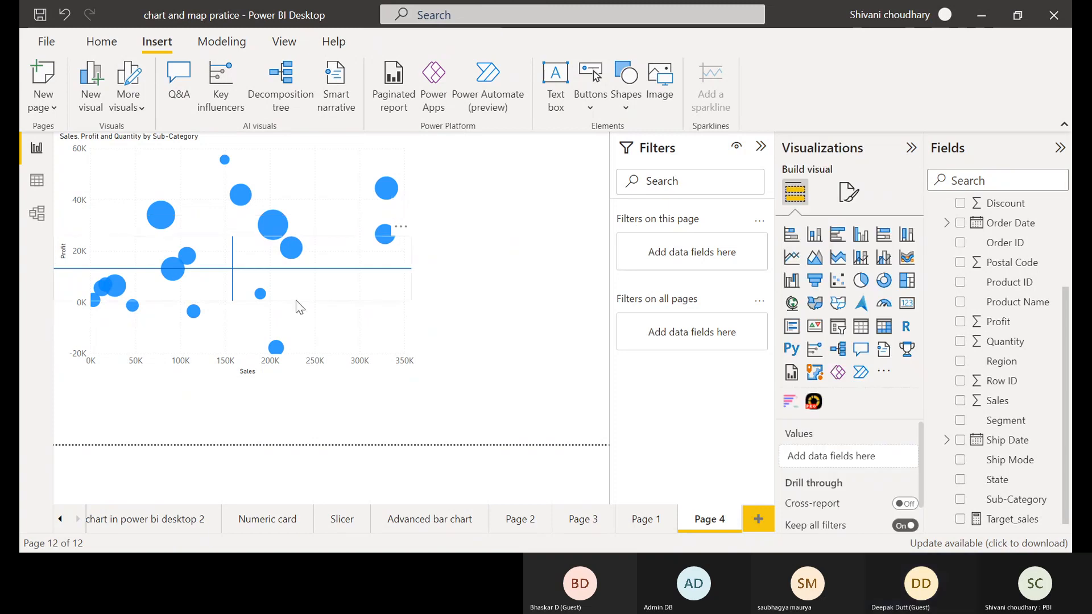
Stretch the vertical line from the scatter chart's title down to its Sales axis, dividing the plot into four quadrants.
left_click(235, 277)
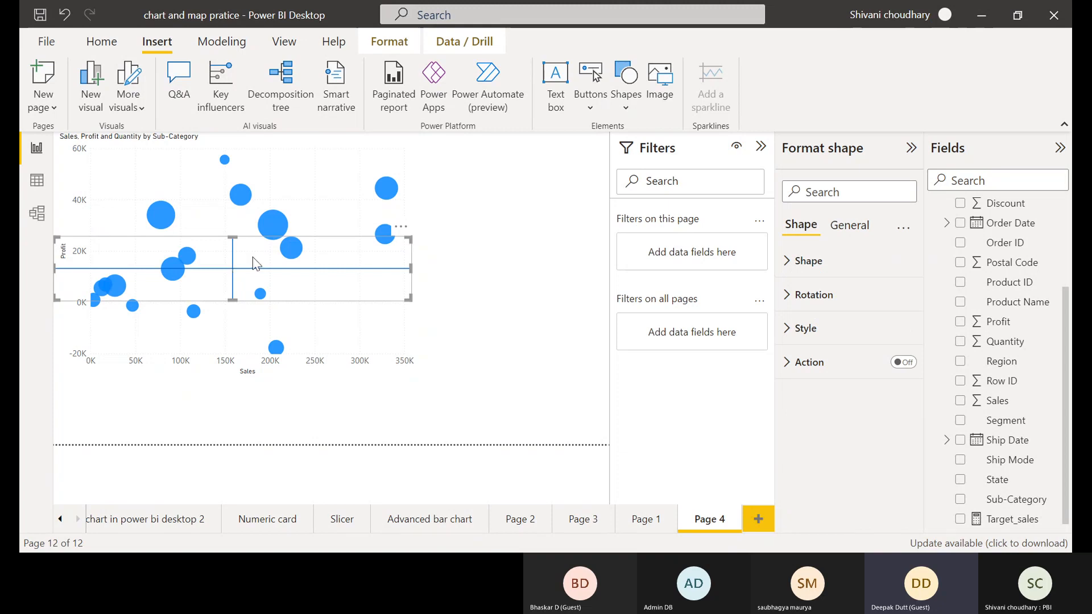
left_click_drag(233, 238, 256, 128)
left_click_drag(233, 301, 232, 444)
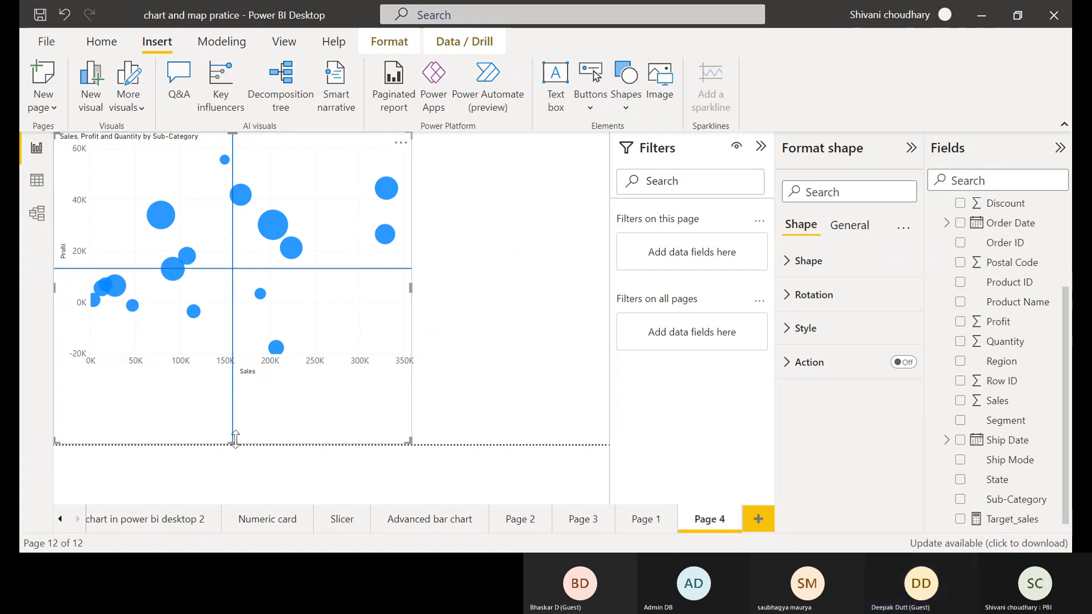
left_click_drag(234, 439, 244, 370)
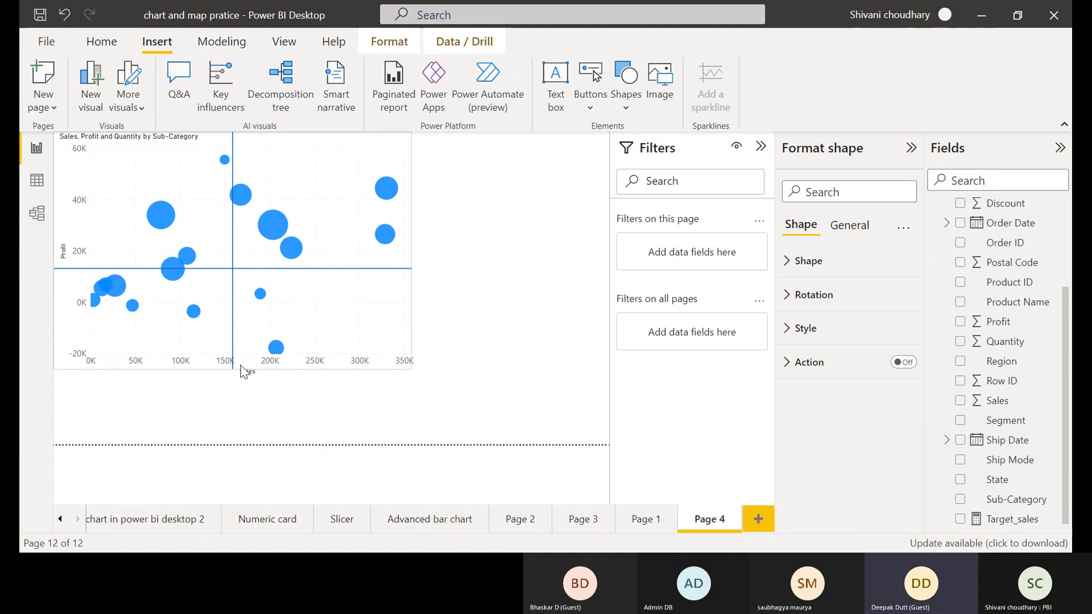
right_click(241, 367)
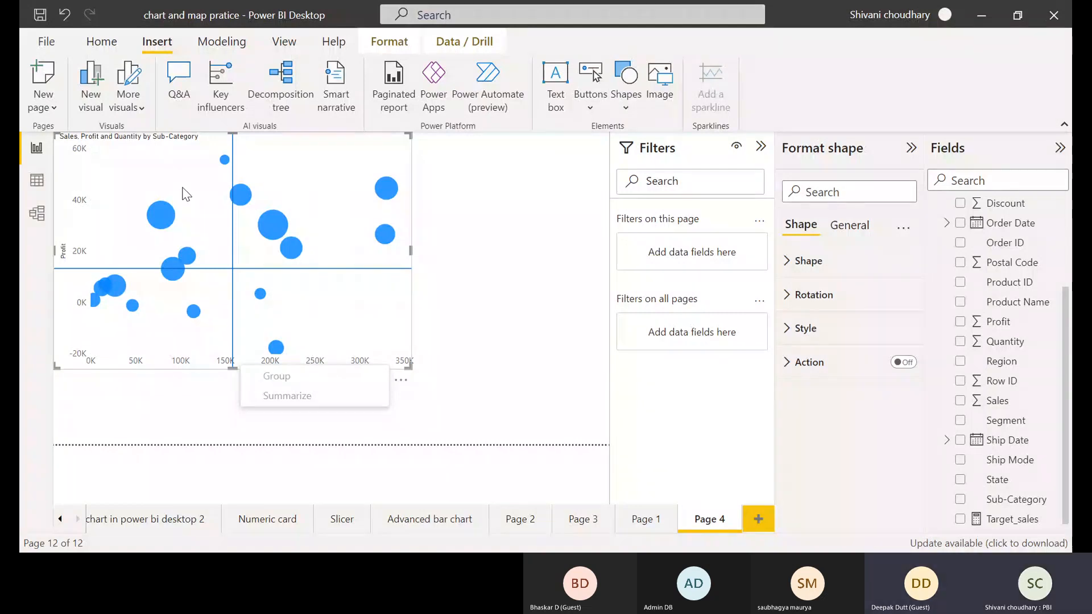
left_click(224, 160)
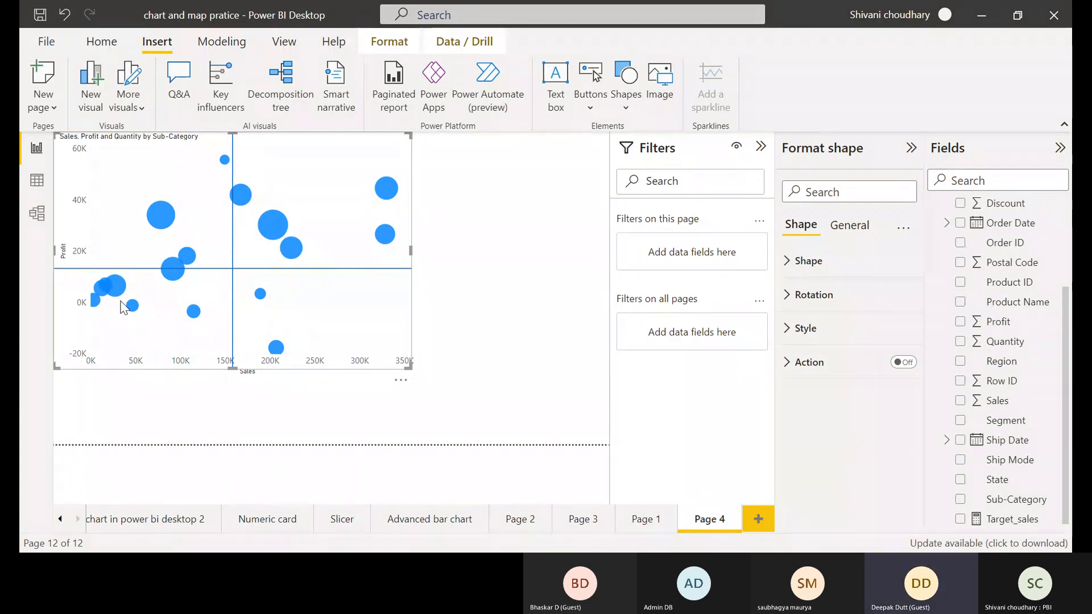
left_click(108, 44)
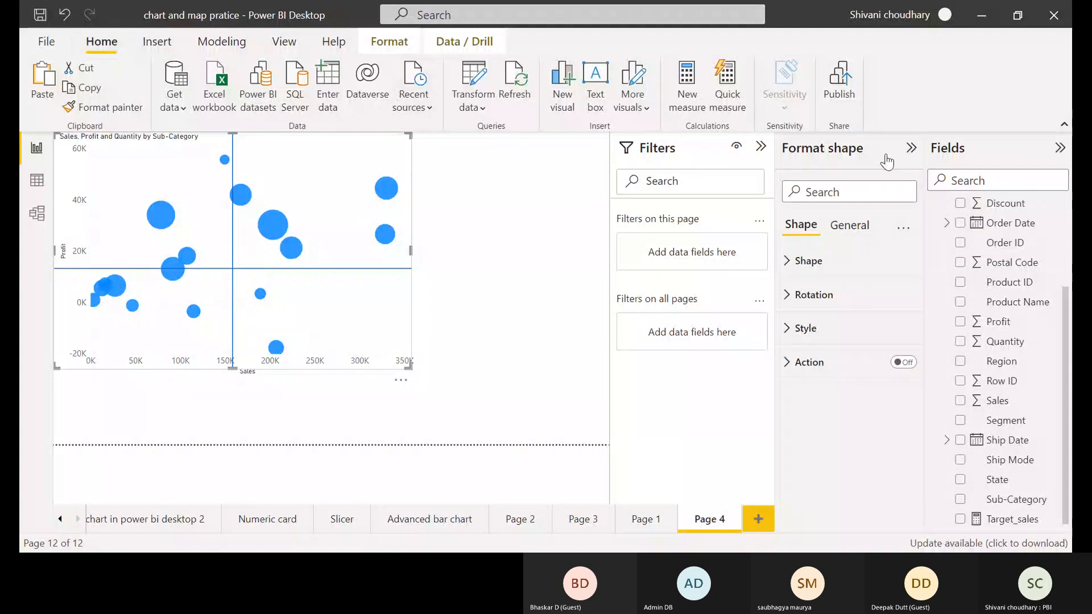
left_click(911, 148)
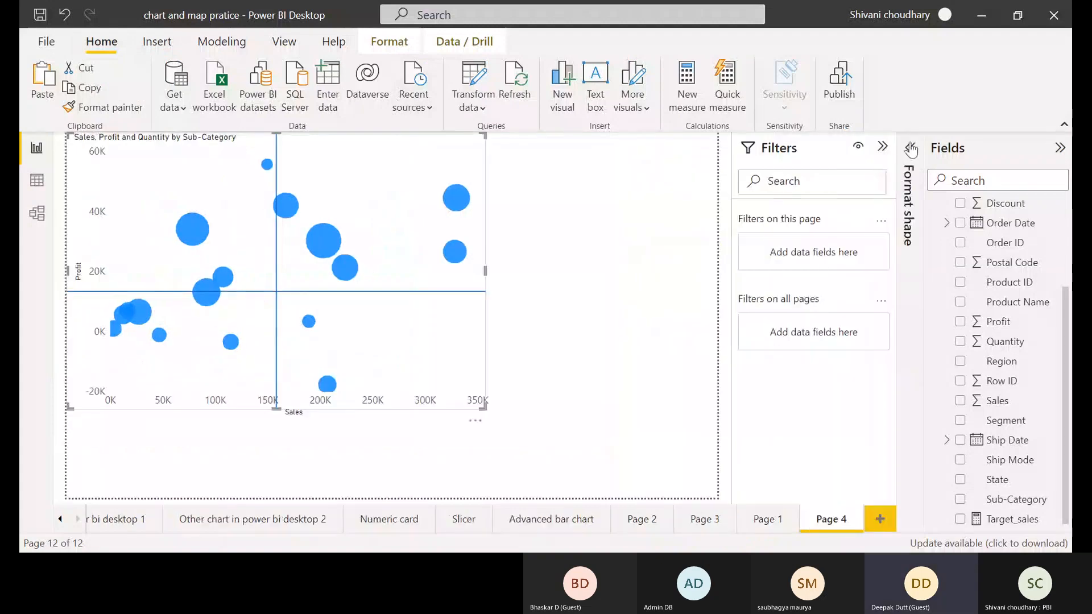
left_click(911, 149)
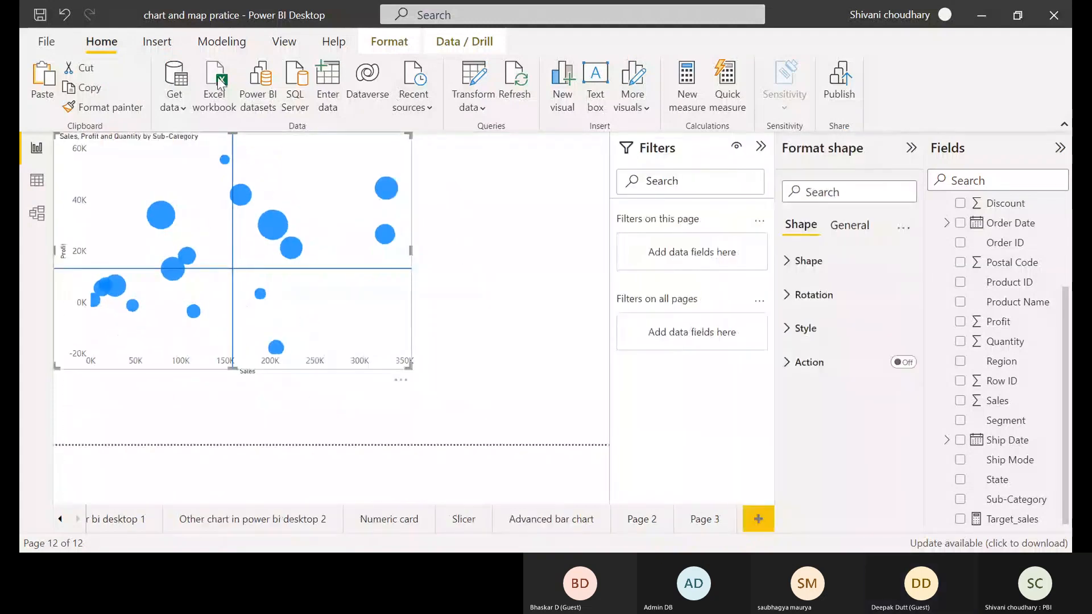
left_click(176, 45)
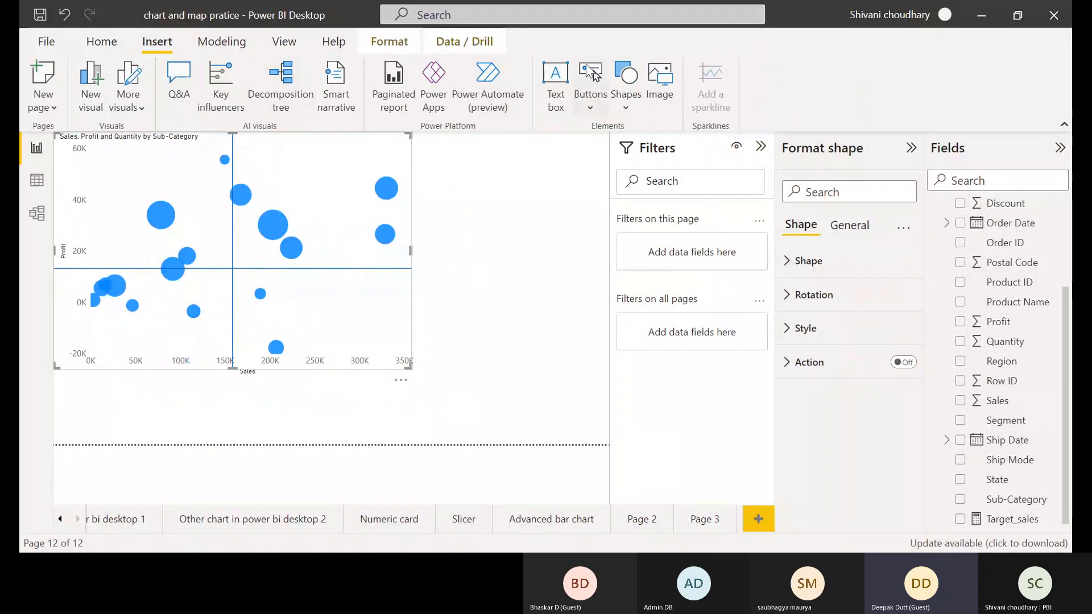
left_click(591, 77)
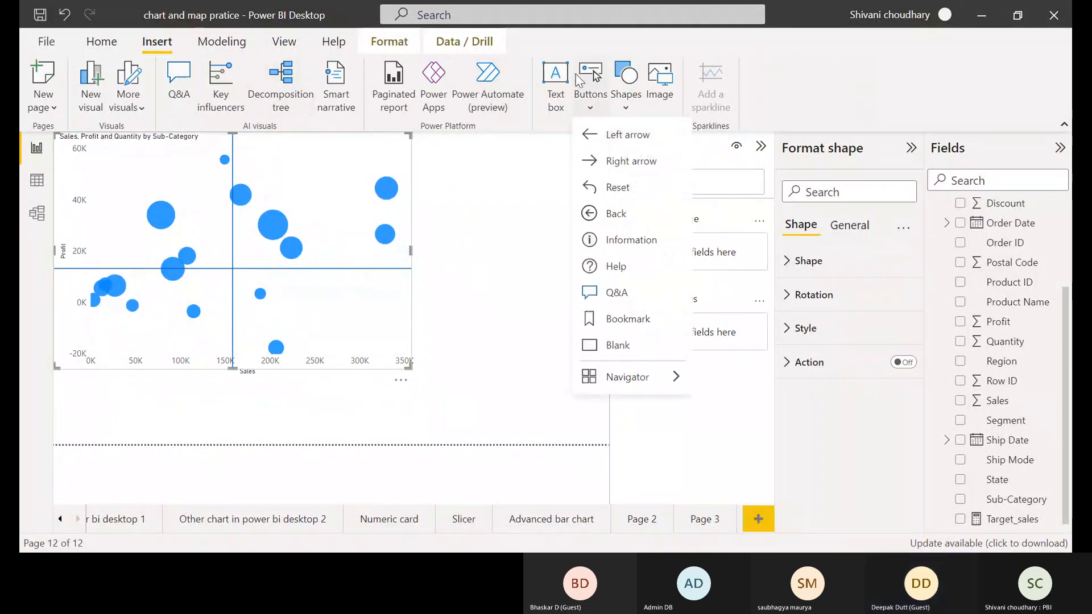
left_click(625, 85)
left_click(372, 192)
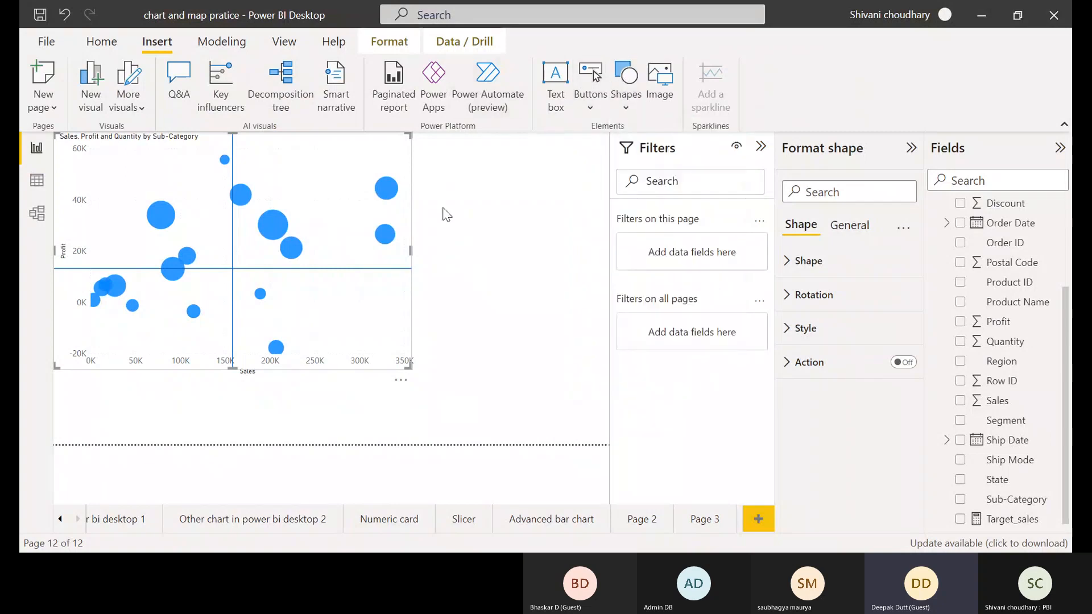
Add a Q&A visual in the blank area beside the scatter chart and go to the Chart page.
double_click(447, 215)
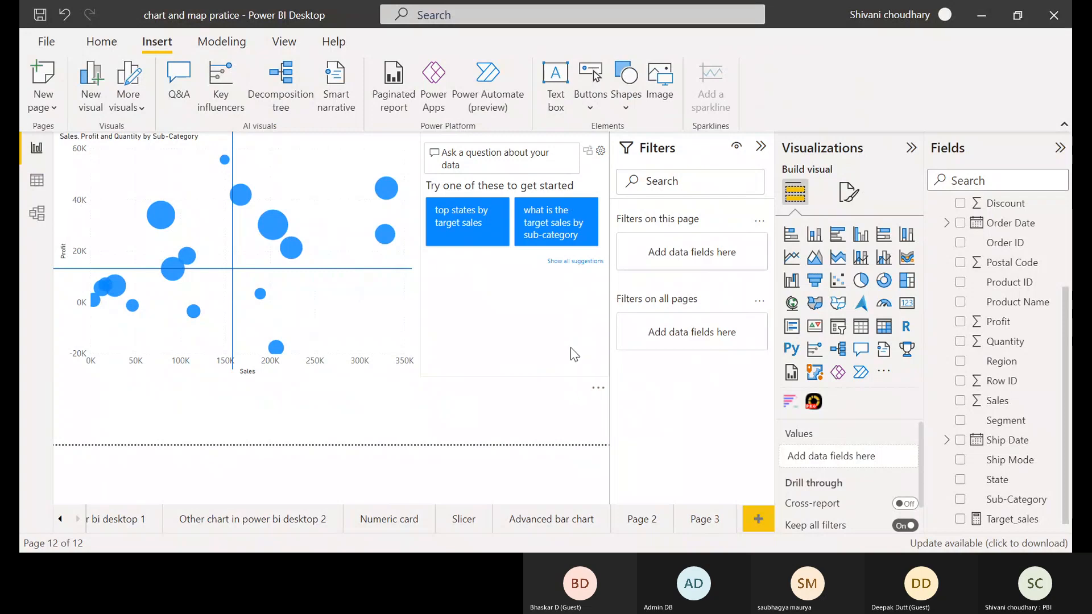
left_click(60, 519)
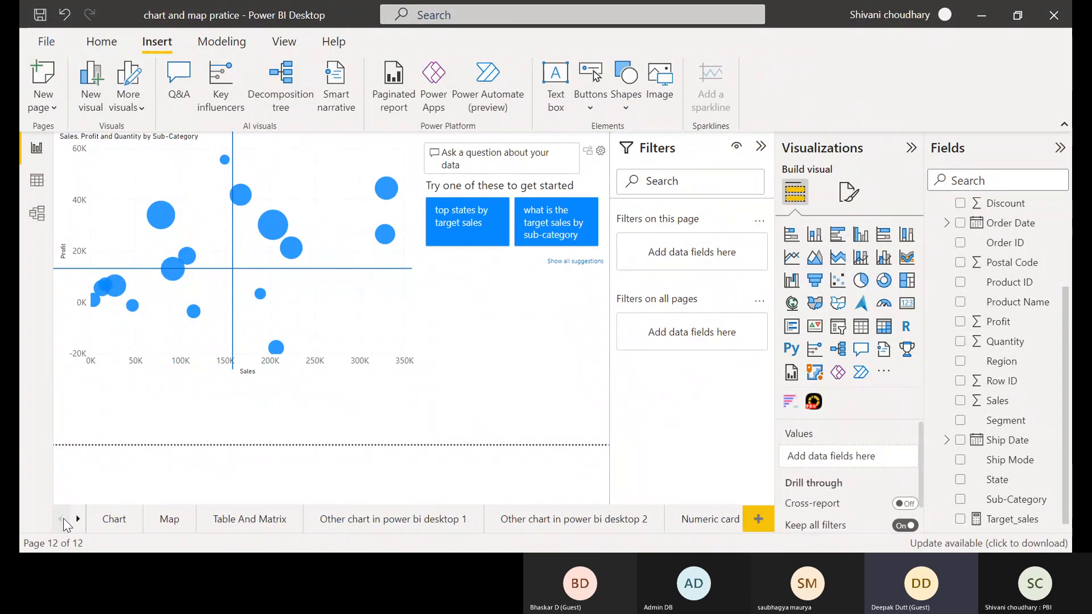
left_click(115, 519)
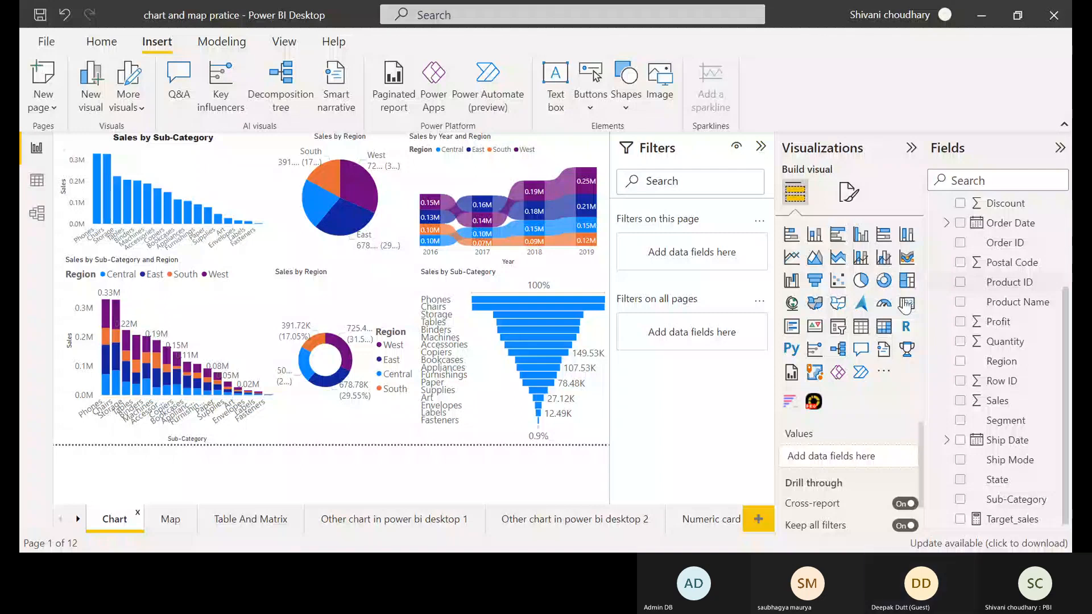
Review the Sales by Region pie chart's formatting options, including the position and contents of its detail labels.
left_click(316, 197)
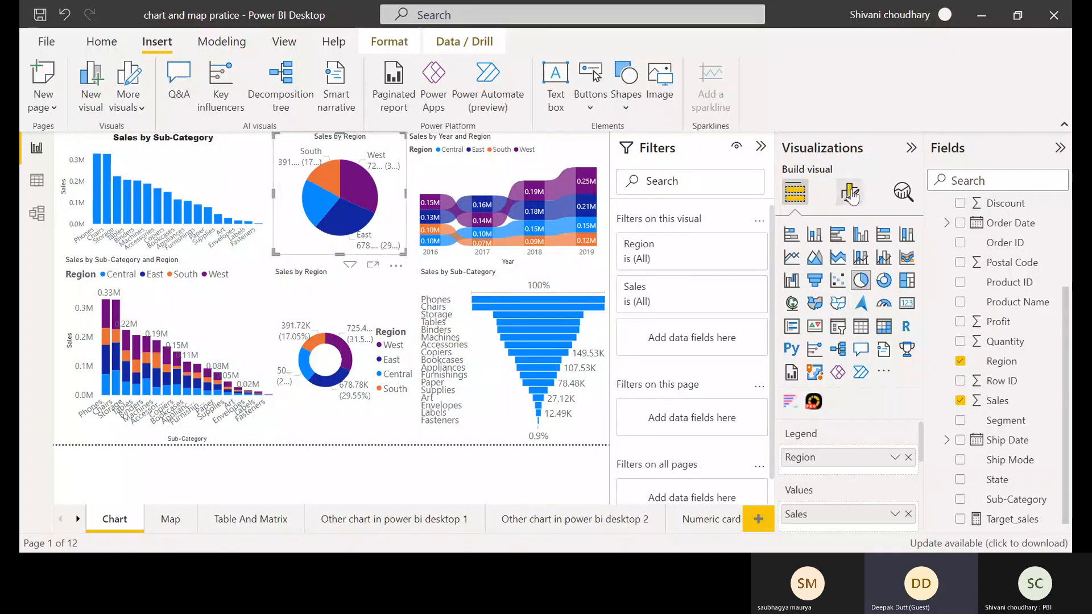
left_click(851, 194)
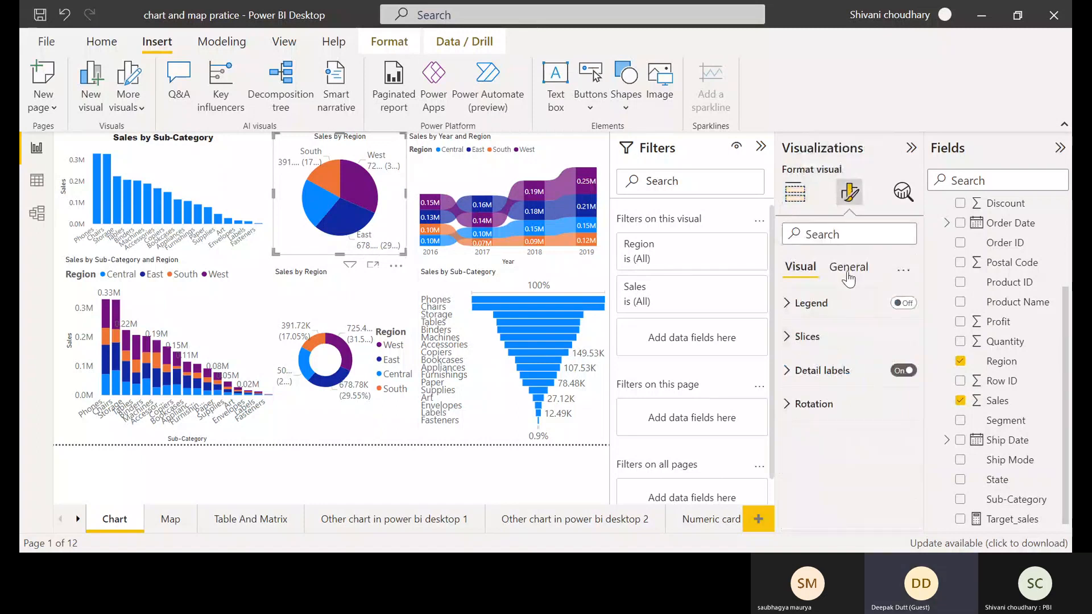
left_click(849, 278)
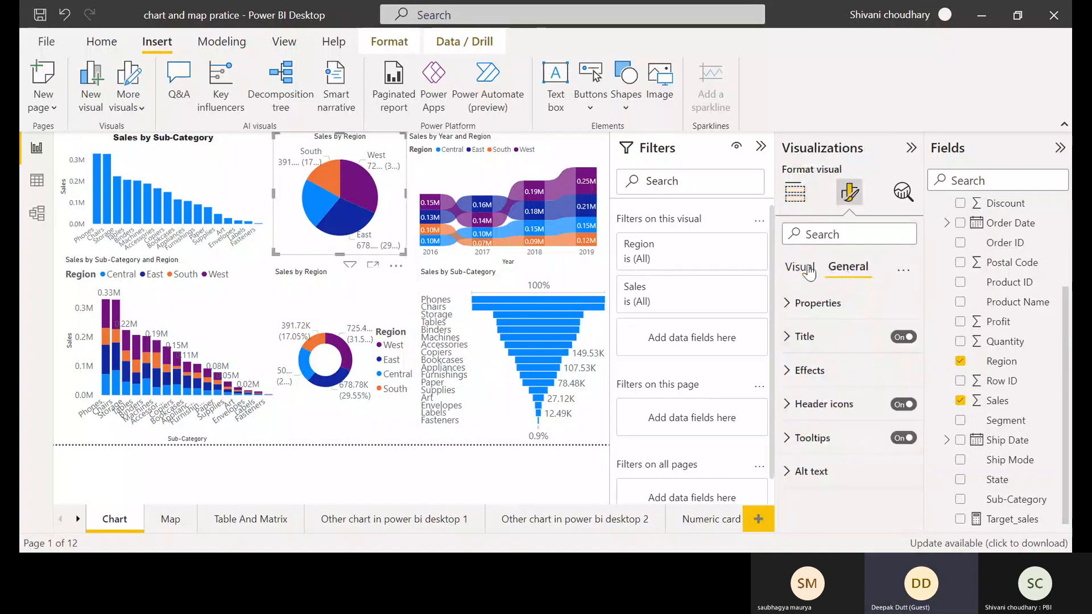
left_click(808, 269)
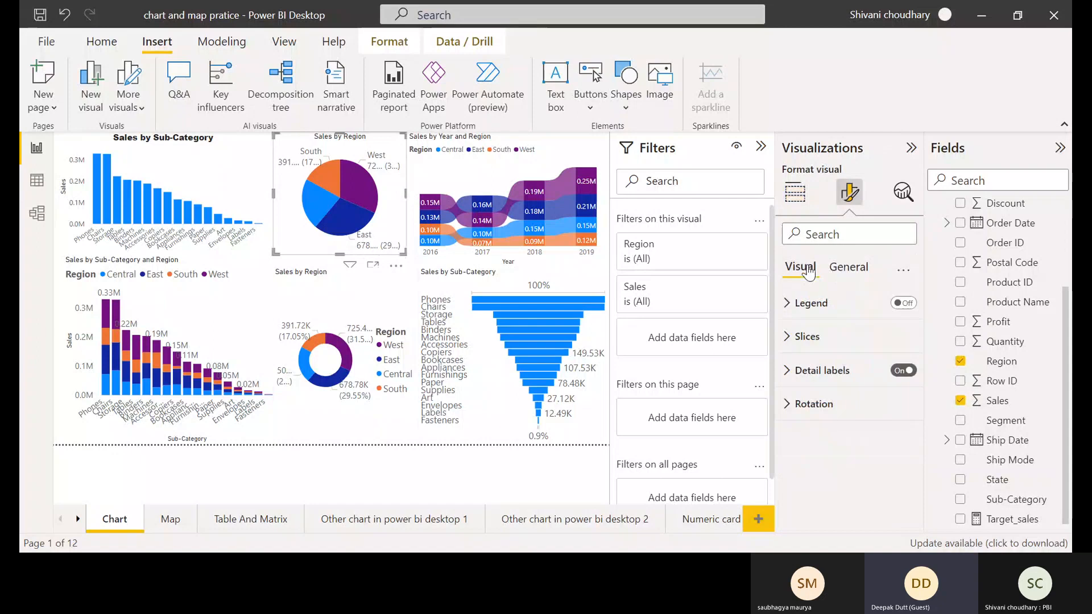
left_click(843, 376)
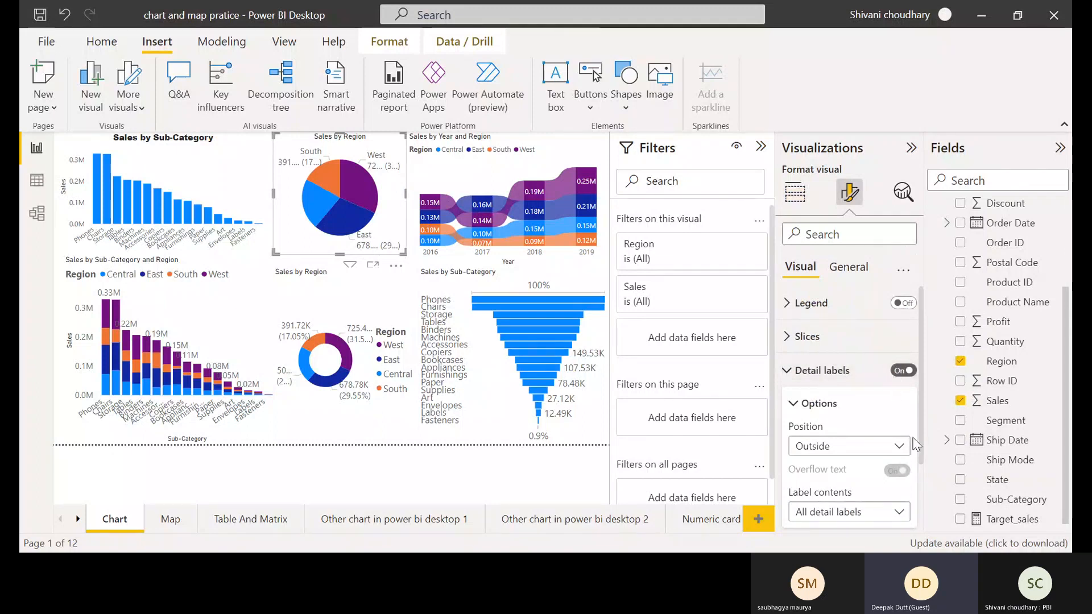
scroll(922, 472, "down", 3)
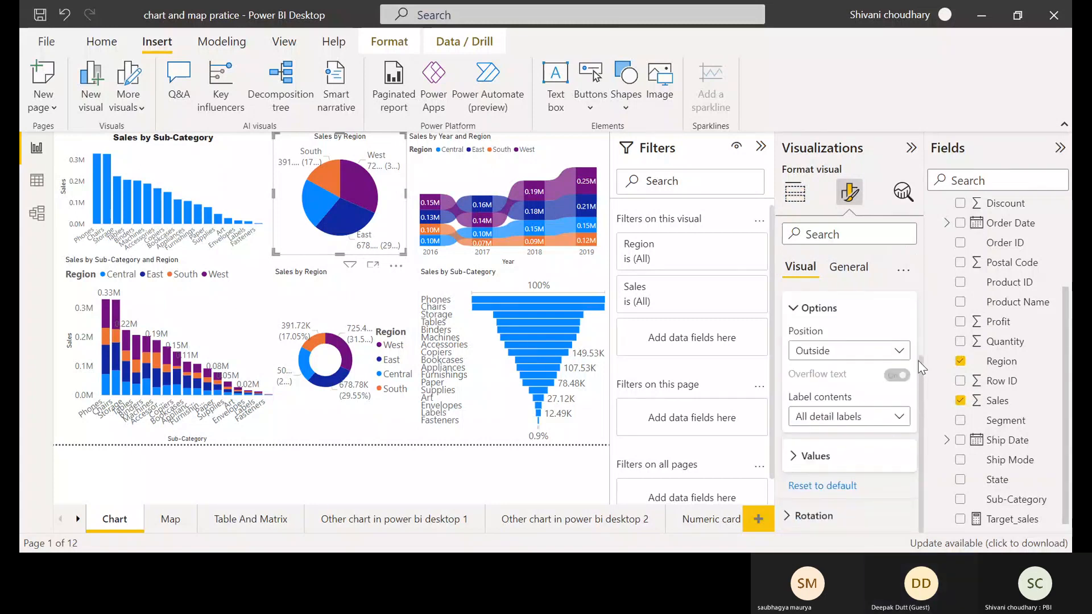
left_click_drag(919, 359, 920, 342)
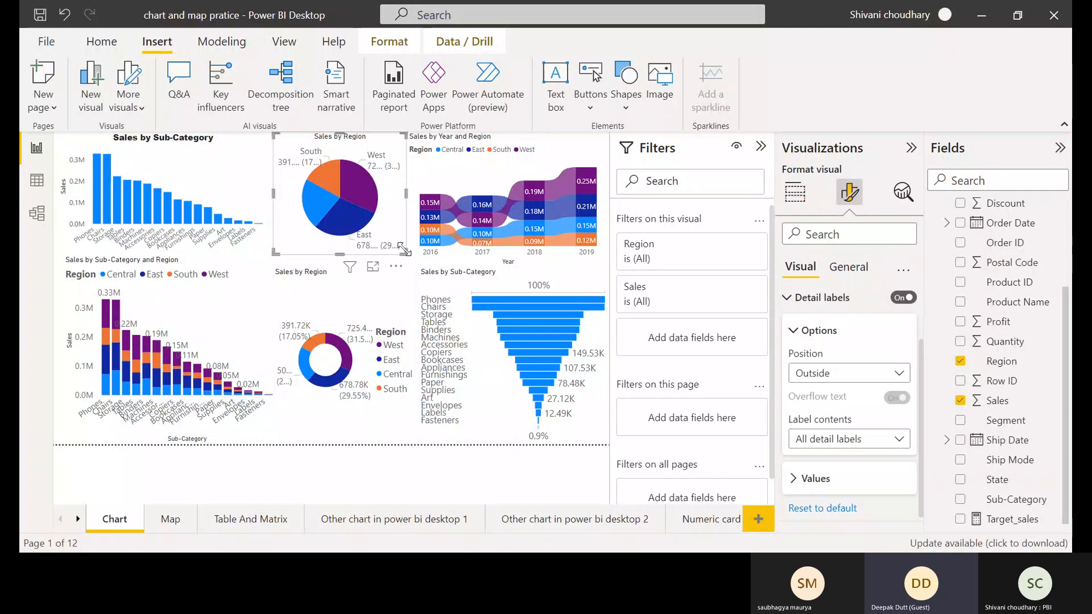
Temporarily enlarge the Sales by Region pie chart to read its detail labels, and shrink it back above the donut chart.
left_click_drag(406, 253, 541, 392)
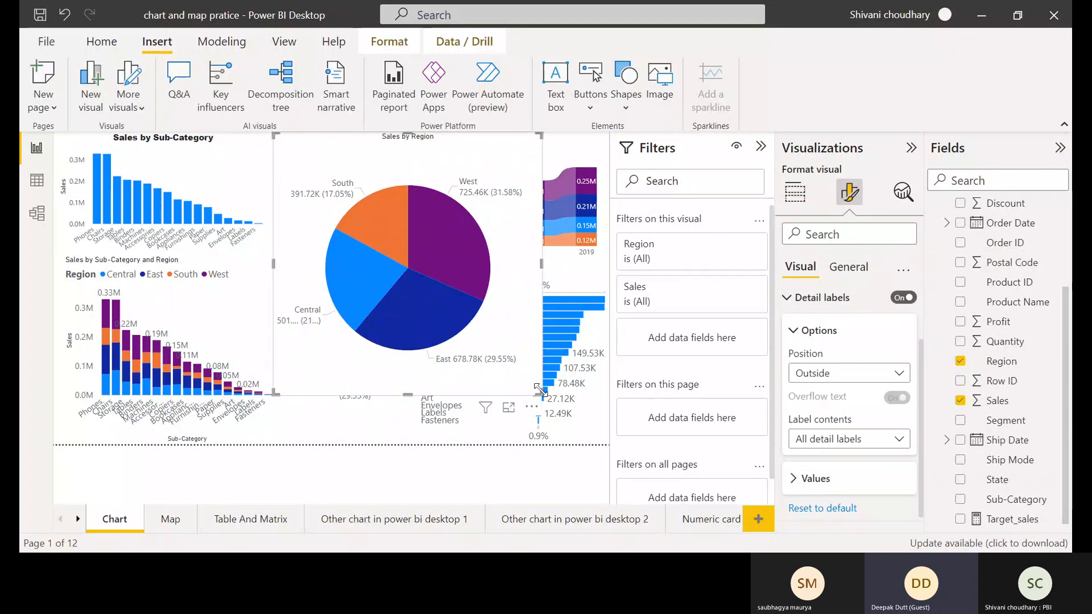
left_click_drag(538, 391, 535, 384)
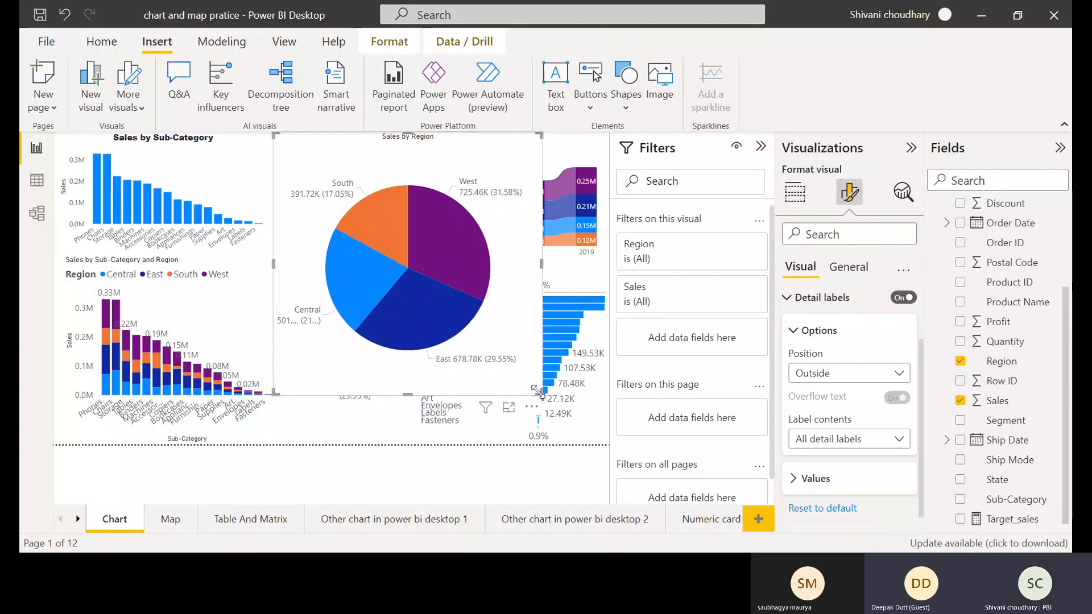
left_click_drag(535, 384, 402, 265)
right_click(401, 266)
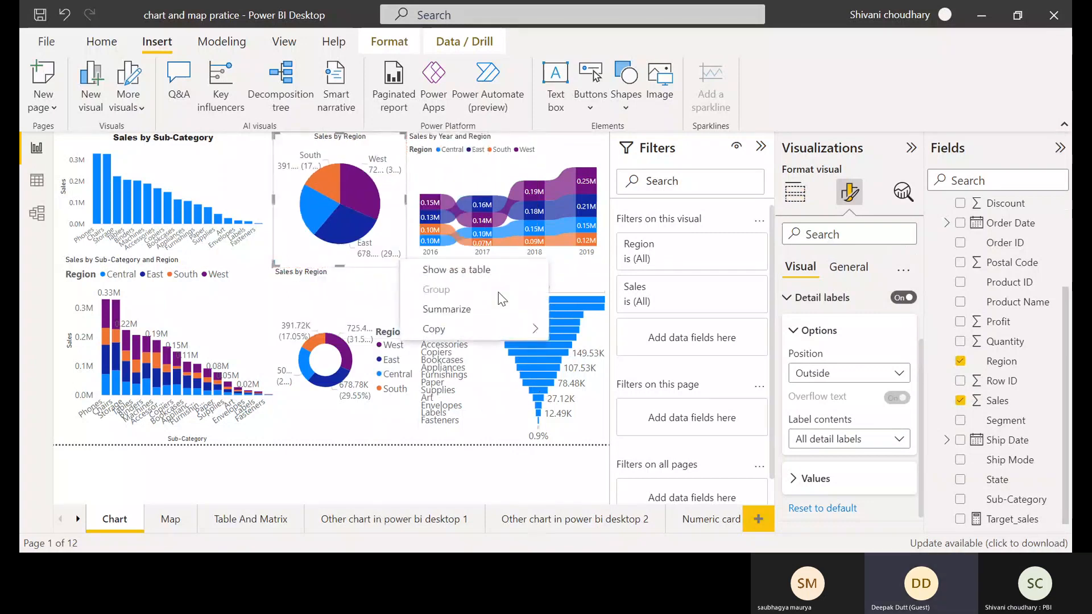
left_click(351, 293)
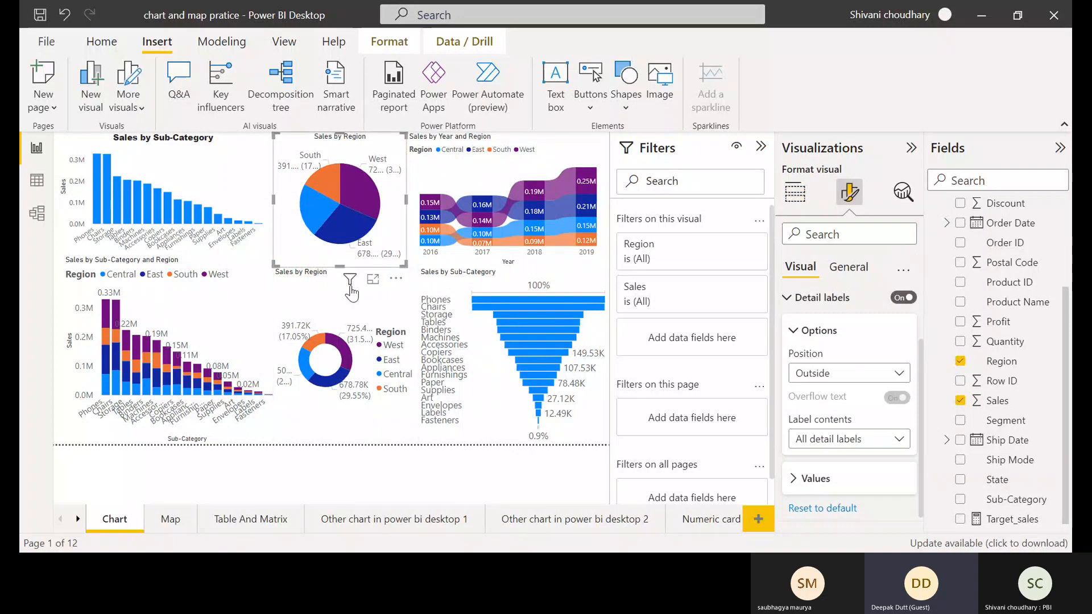
Move the page "Other chart in power bi desktop 1" behind "Other chart in power bi desktop 2" in the page order.
left_click(264, 177)
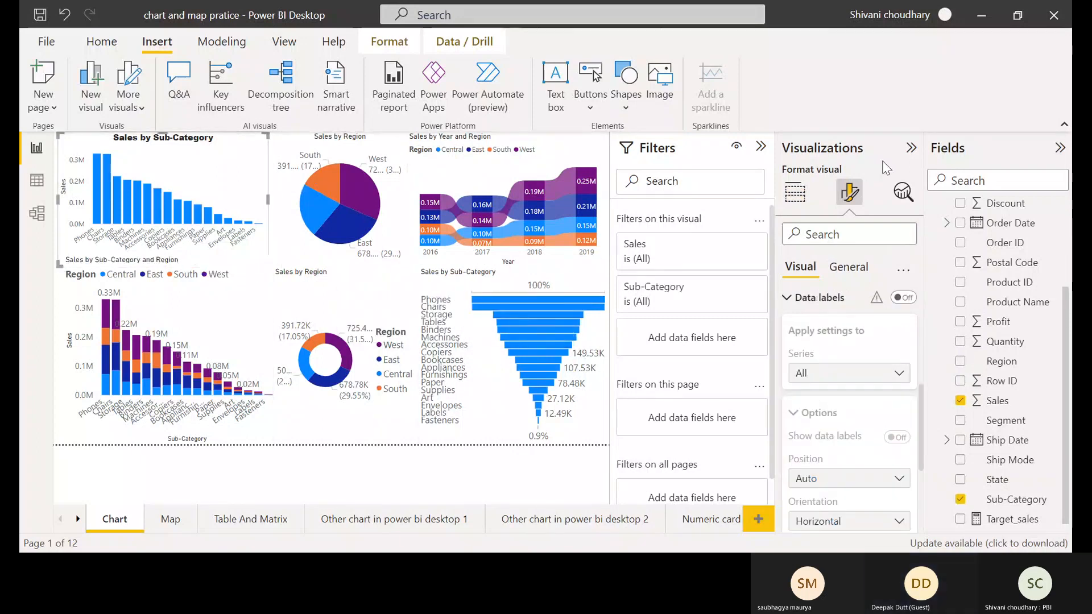
left_click(797, 196)
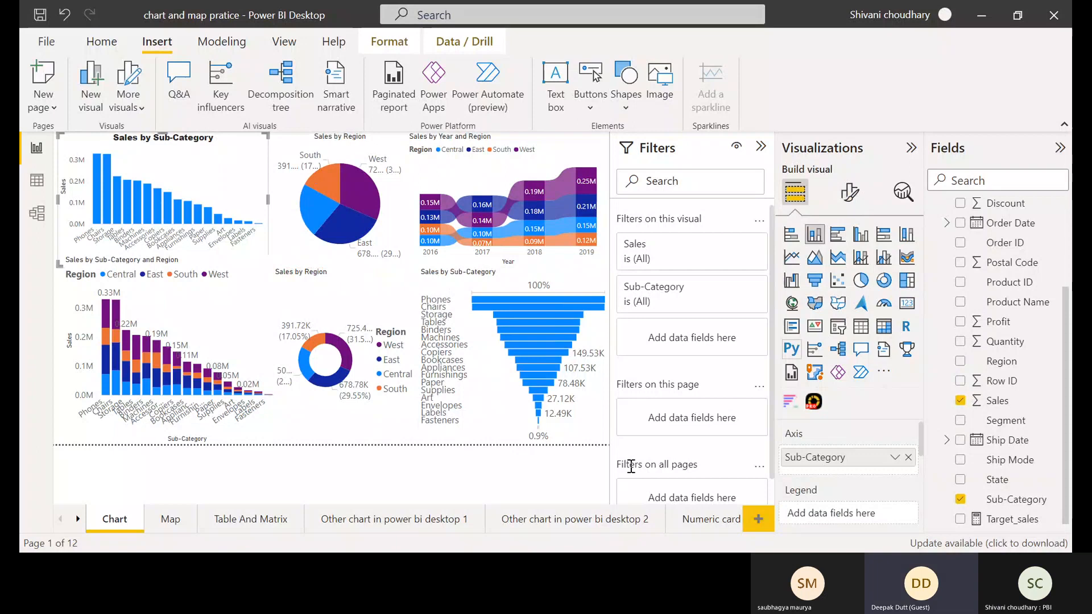
left_click_drag(438, 526, 554, 524)
left_click(557, 526)
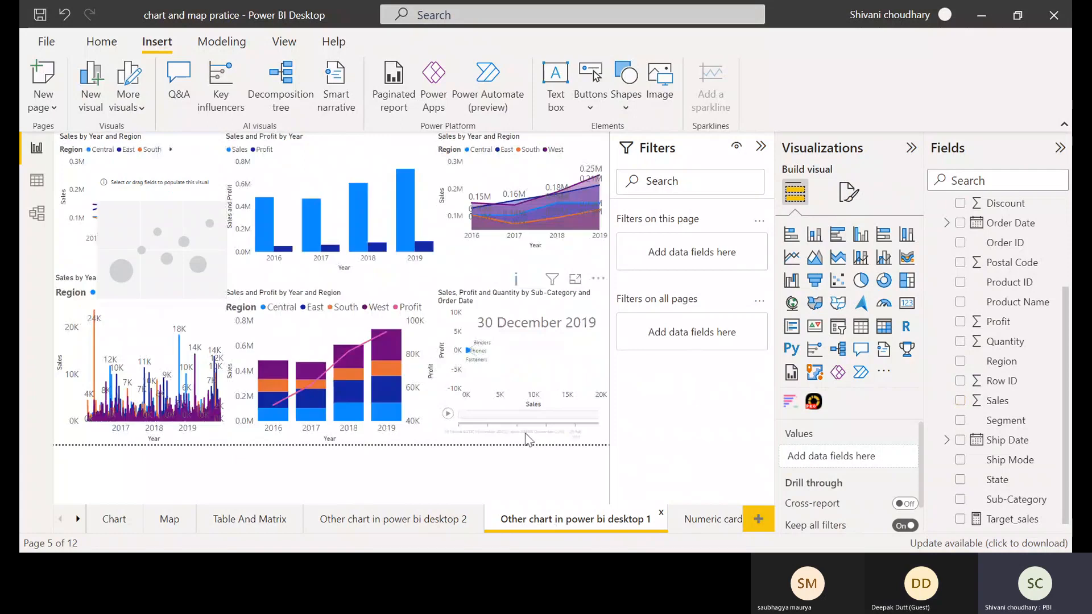
On "Other chart in power bi desktop 2", cross-filter the visuals by the treemap's Bookcases and Tables West tiles, and clear the selection.
left_click(430, 524)
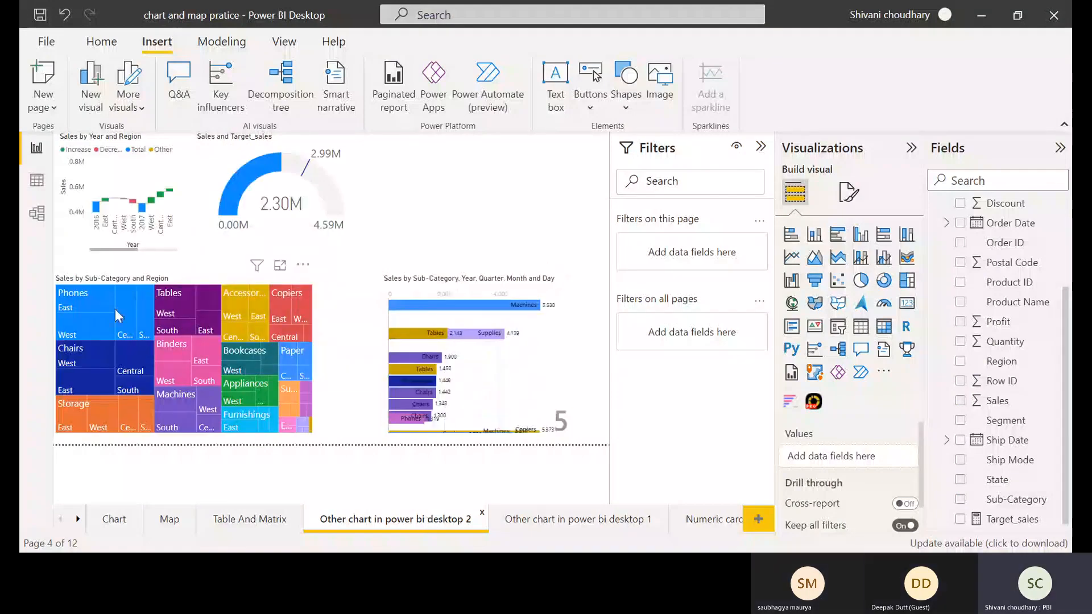
mouse_move(115, 309)
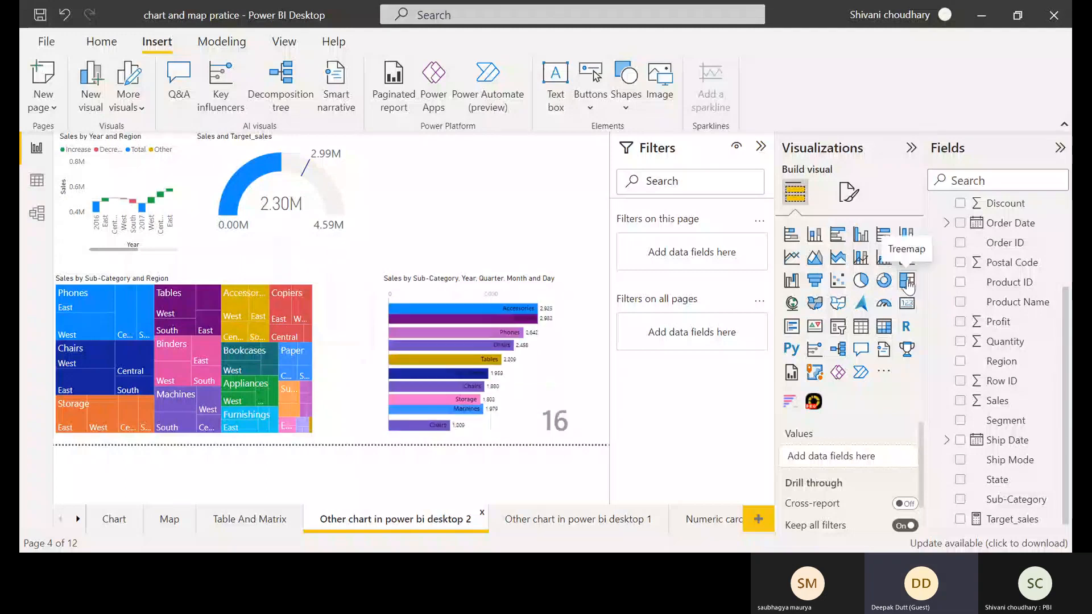
left_click(243, 351)
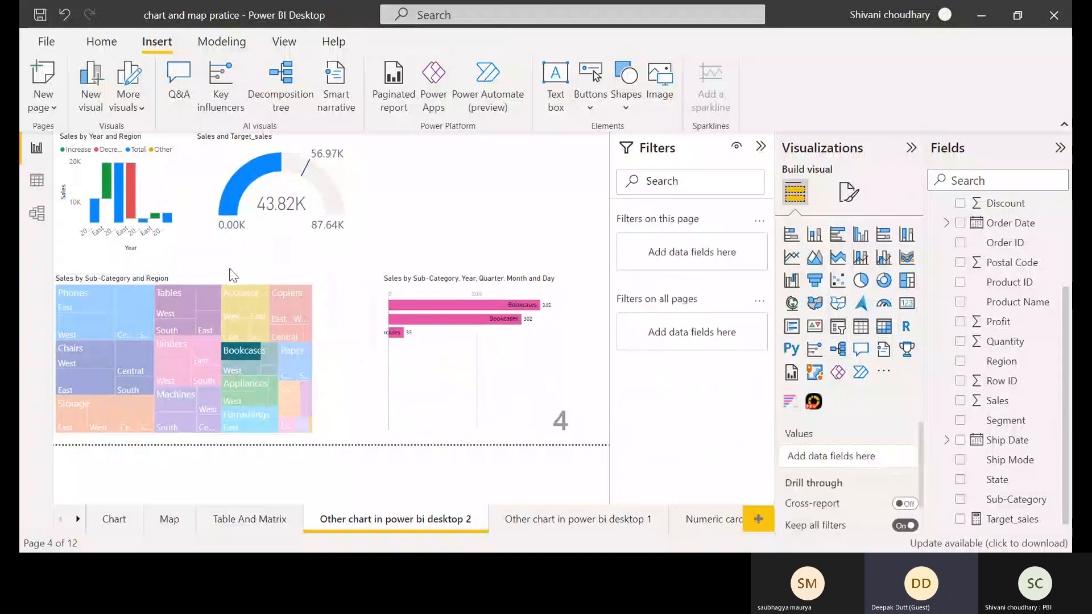
left_click(216, 282)
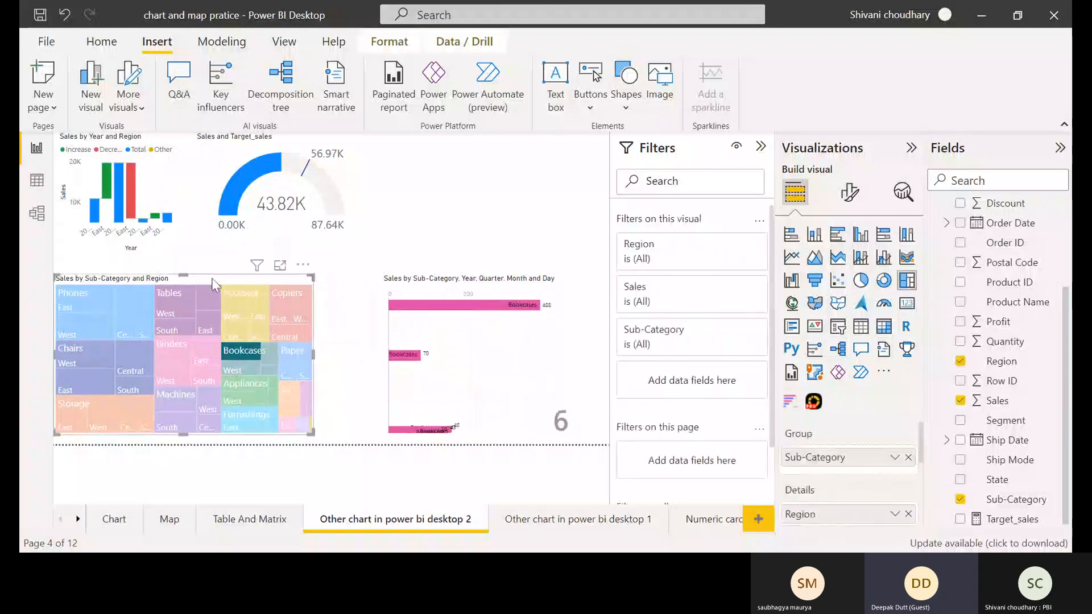
left_click(177, 293)
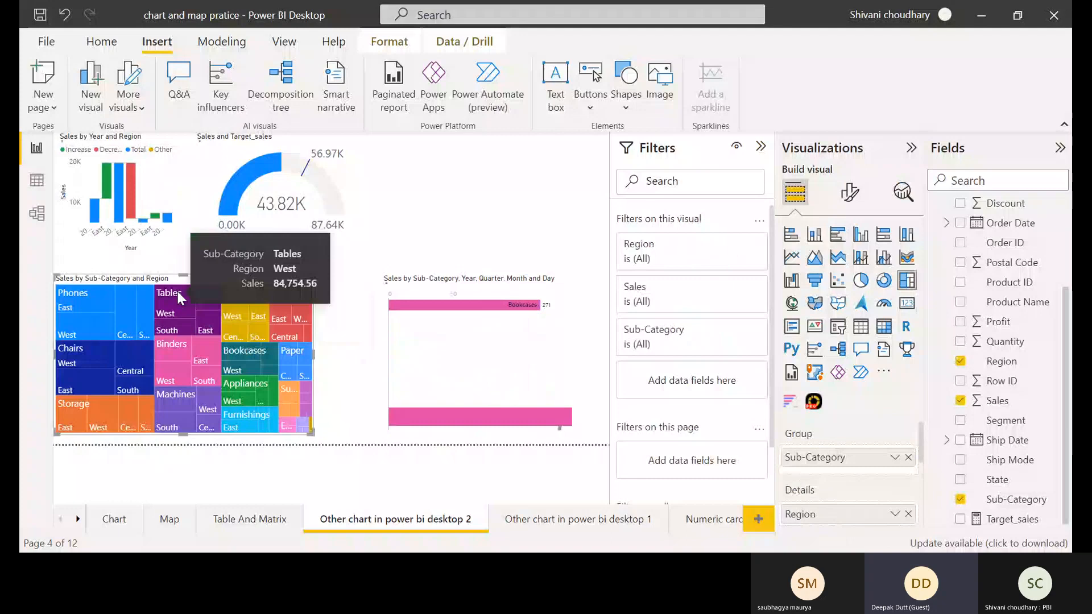
left_click(177, 292)
left_click(178, 292)
left_click(178, 292)
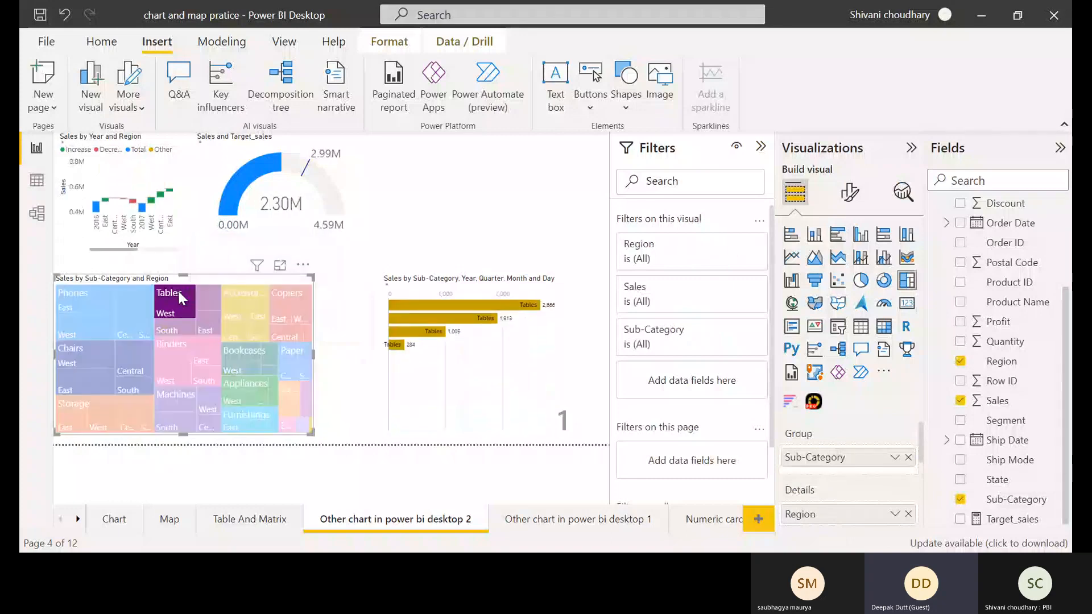
left_click(179, 293)
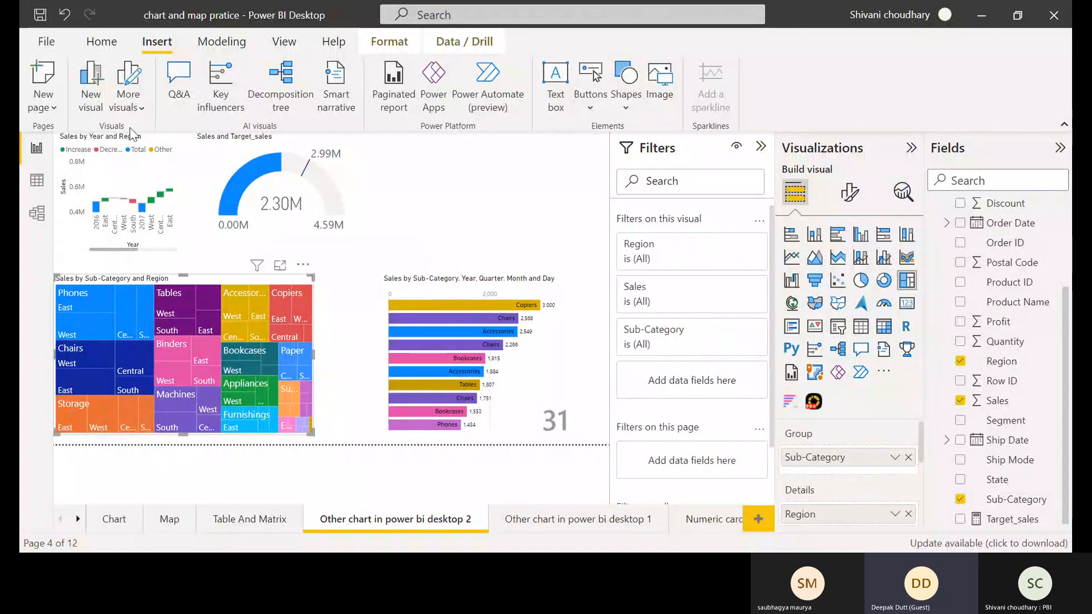
Enlarge the Sales by Sub-Category and Region treemap to the full width and height of the report page.
mouse_move(80, 324)
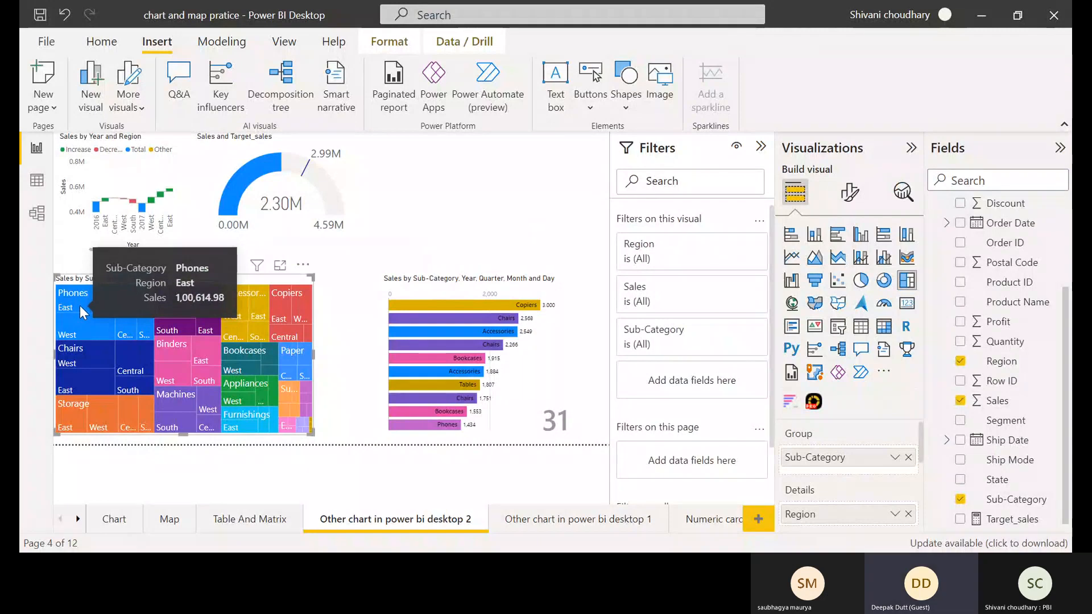
mouse_move(160, 331)
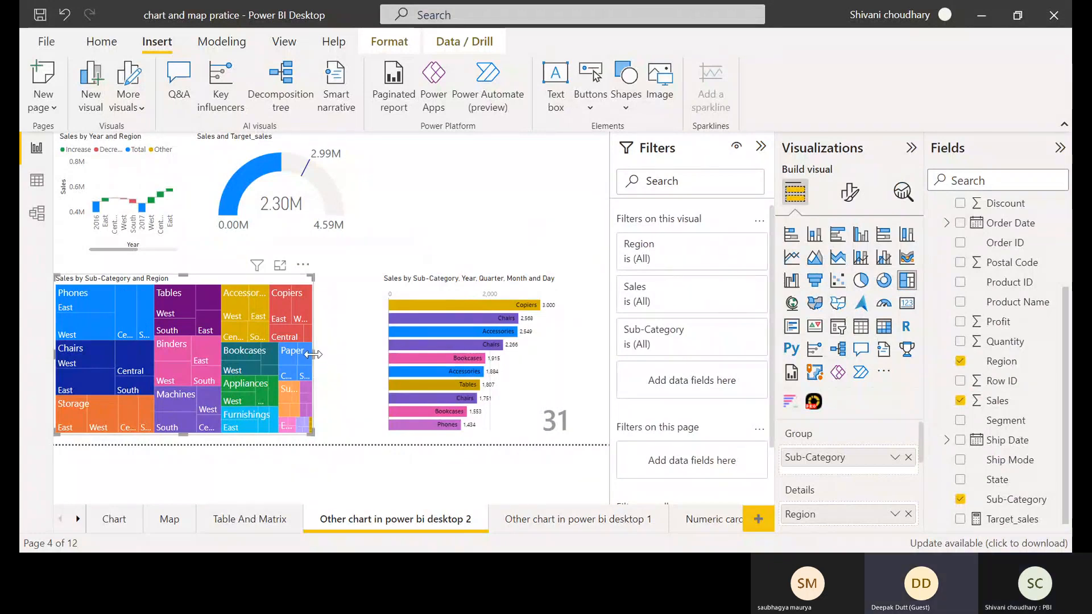
left_click_drag(312, 354, 608, 354)
left_click_drag(331, 273, 351, 125)
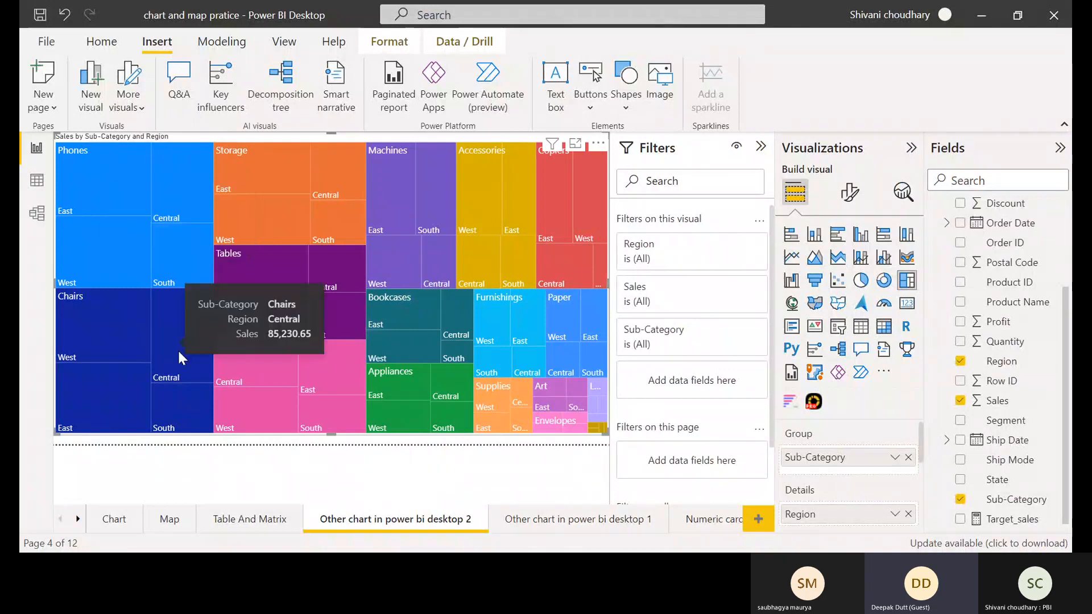
Review the visuals on the Map, Numeric card and Slicer pages.
left_click(173, 527)
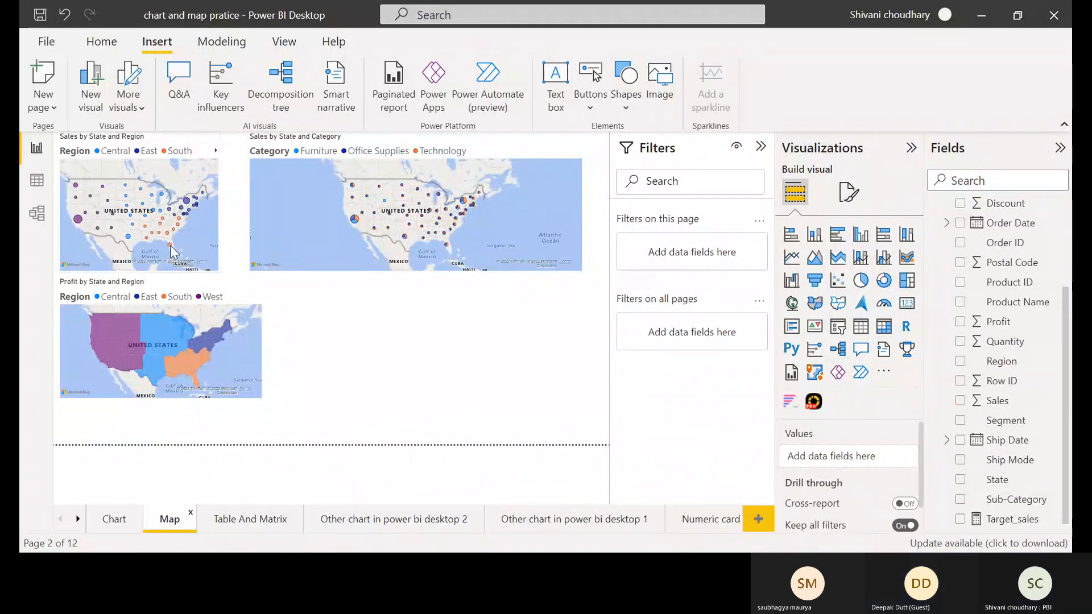
mouse_move(168, 244)
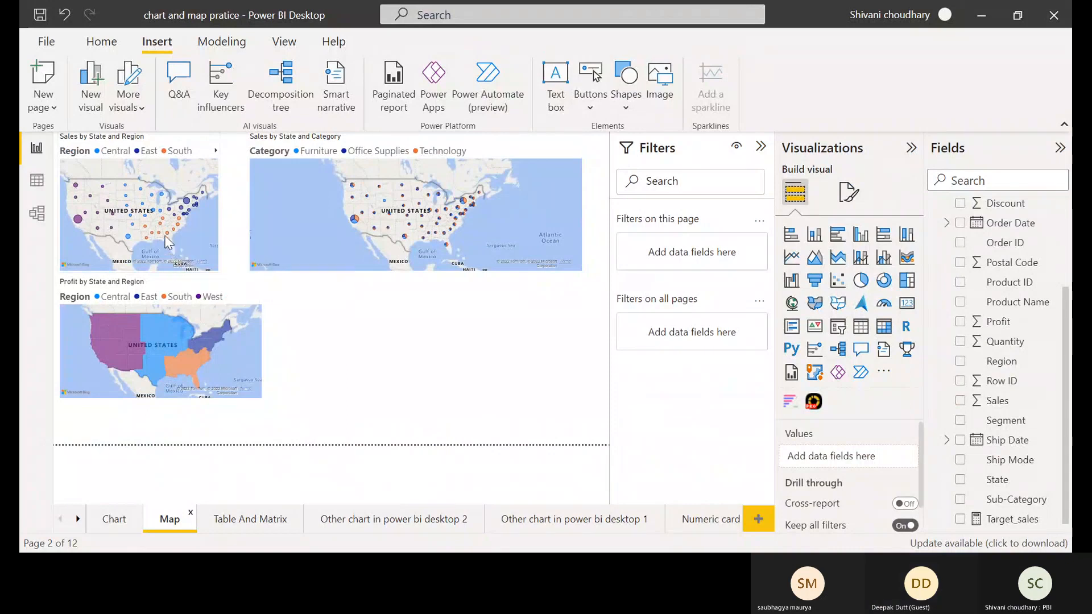
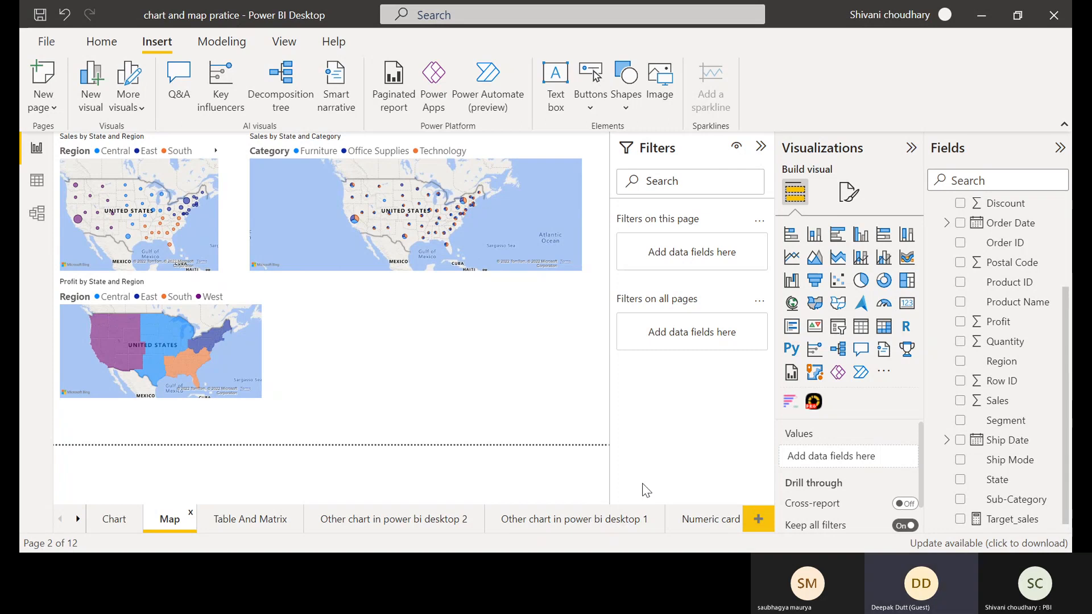
left_click(693, 525)
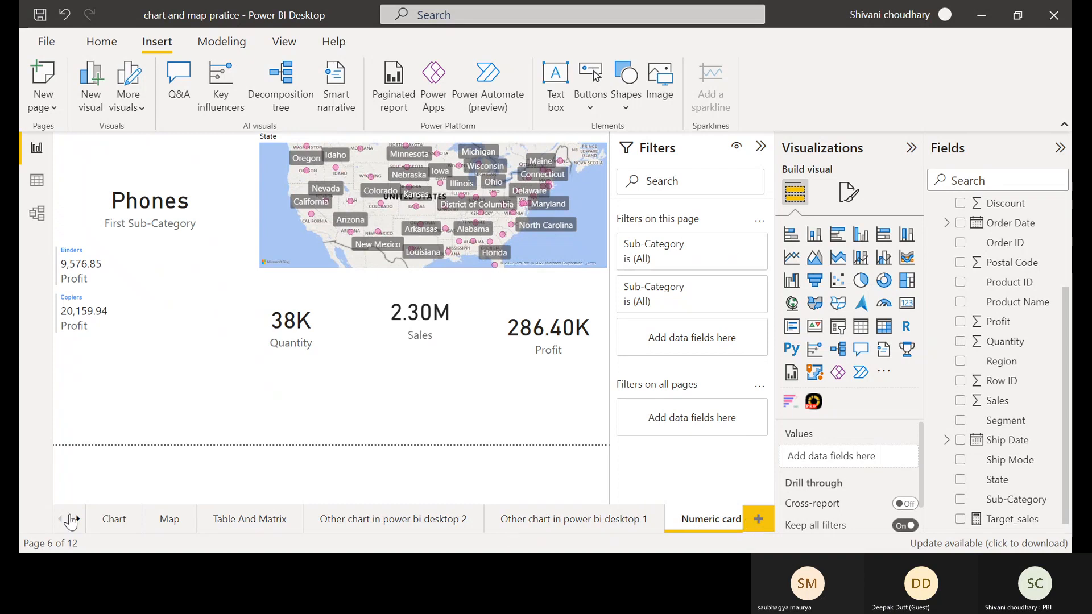
left_click(78, 520)
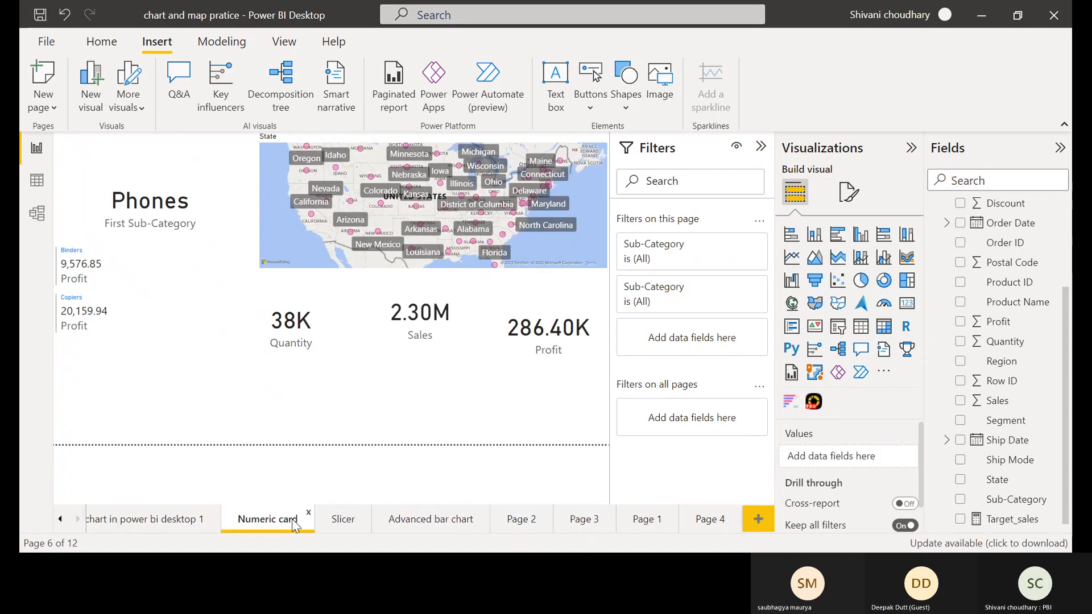
left_click(326, 526)
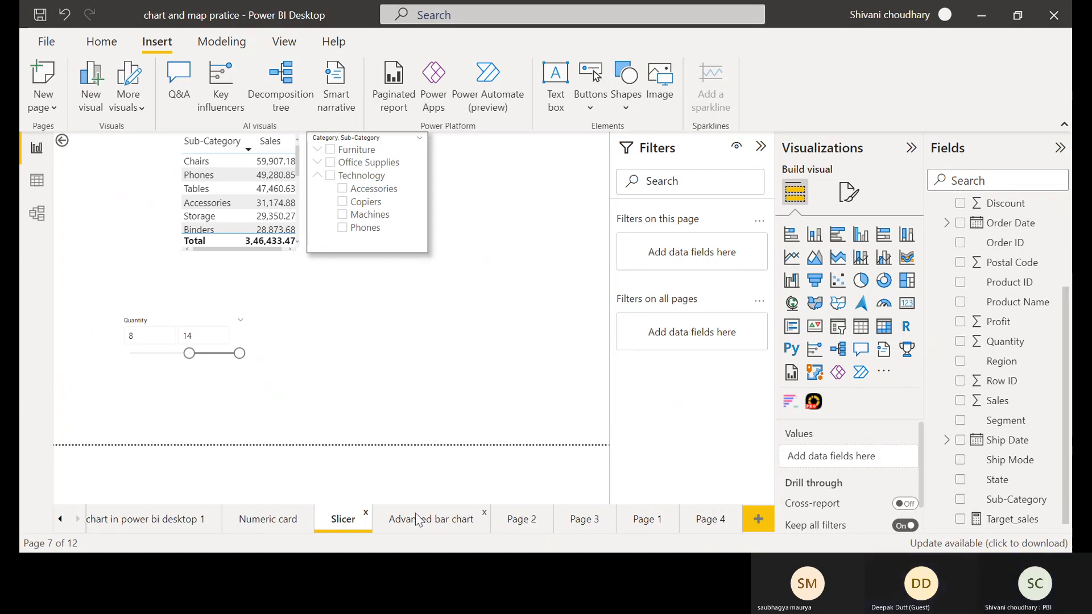
Revisit "Other chart in power bi desktop 1" and "Other chart in power bi desktop 2", and return to the Numeric card page.
left_click(158, 524)
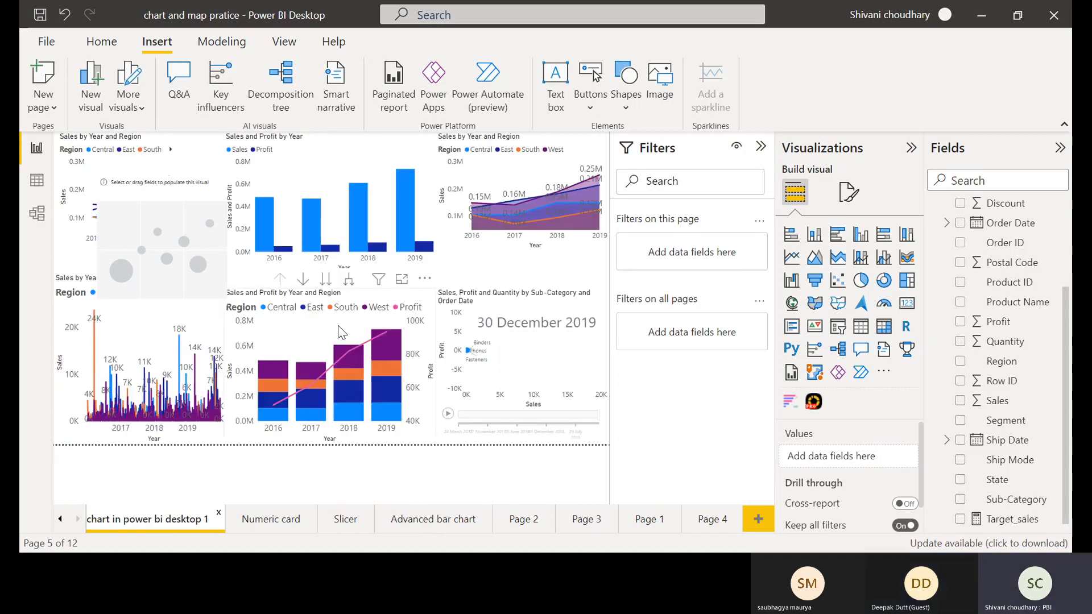
left_click(60, 519)
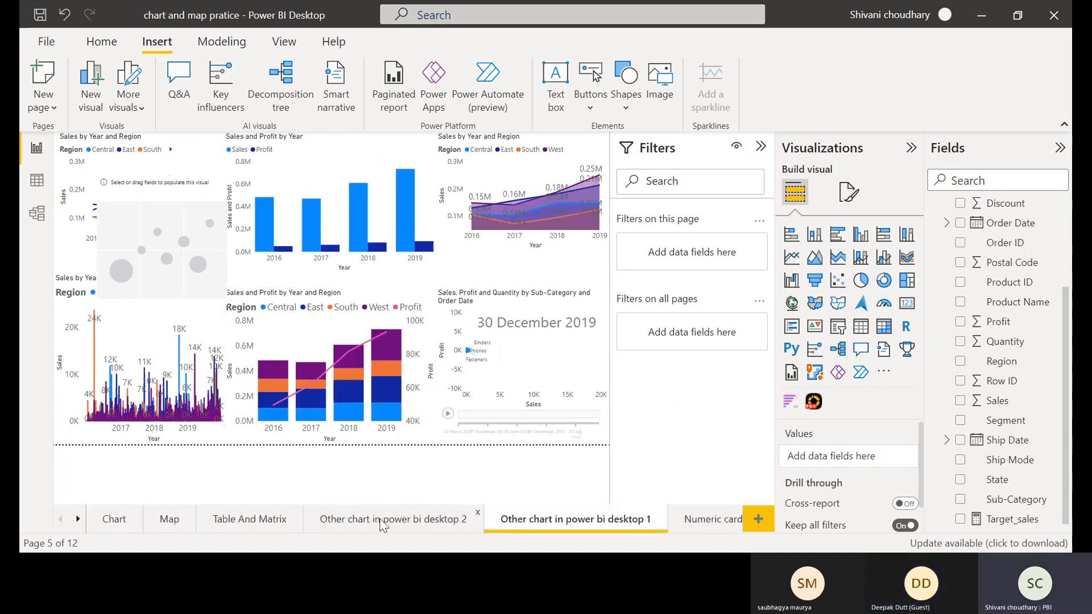
left_click(392, 524)
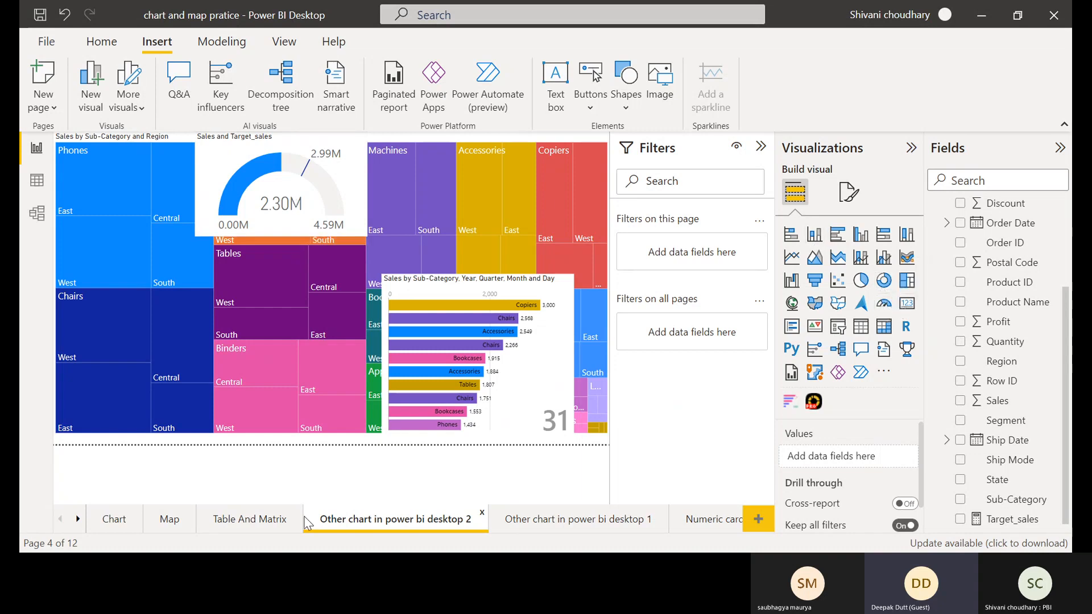
left_click(699, 531)
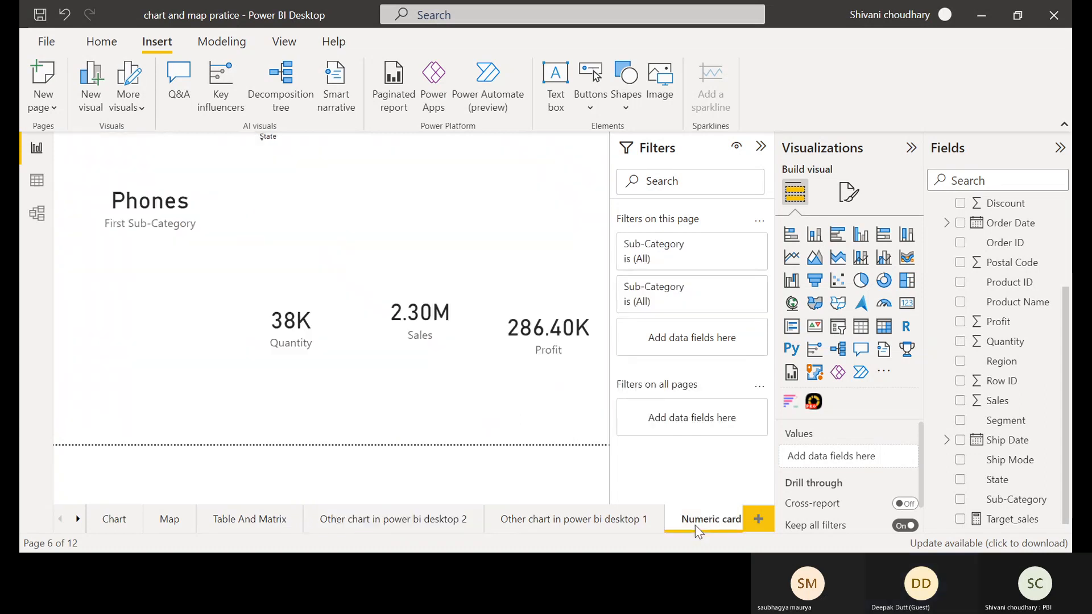